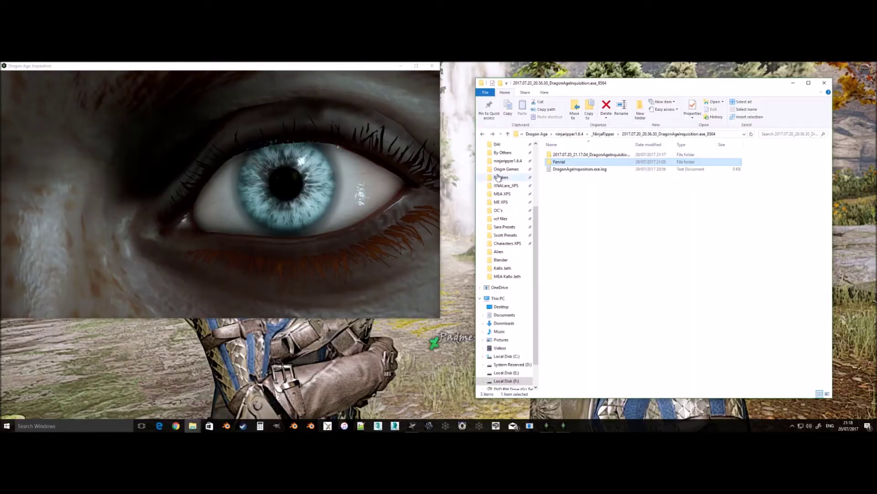
Rename the newest ripped DragonAgeInquisition folder as Adaar
left_click(569, 162)
left_click(572, 156)
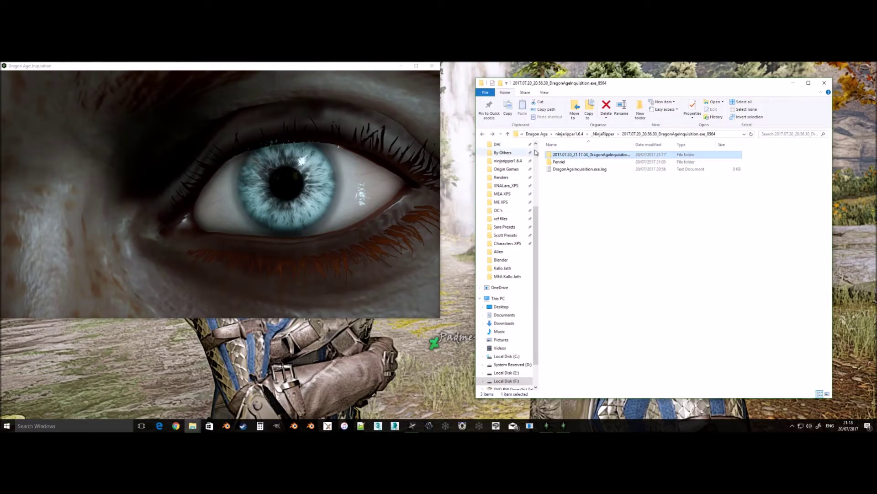
left_click(557, 156)
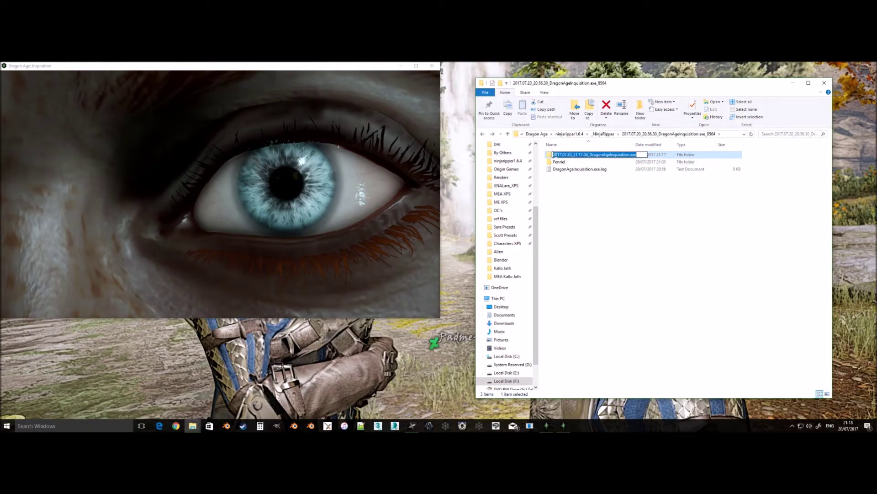
type("Adaar")
key("Return")
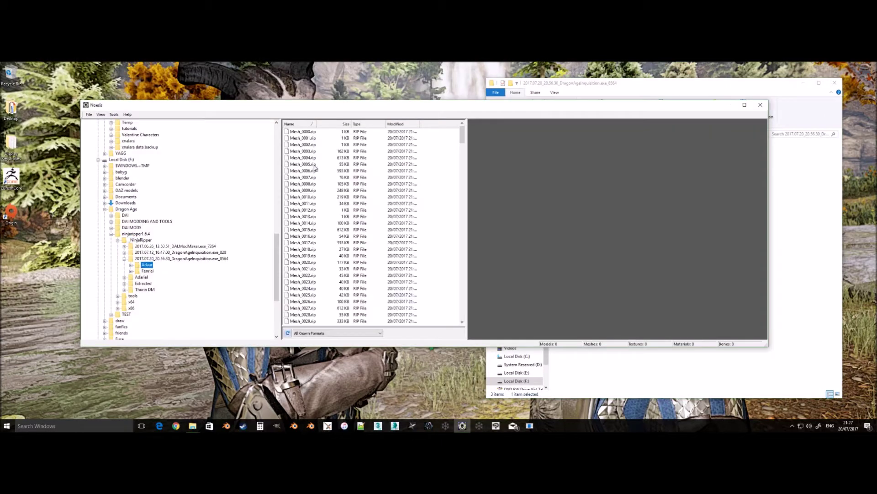
Switch to Noesis and preview the Mesh_0004.rip model in the Adaar folder
left_click(303, 158)
double_click(313, 159)
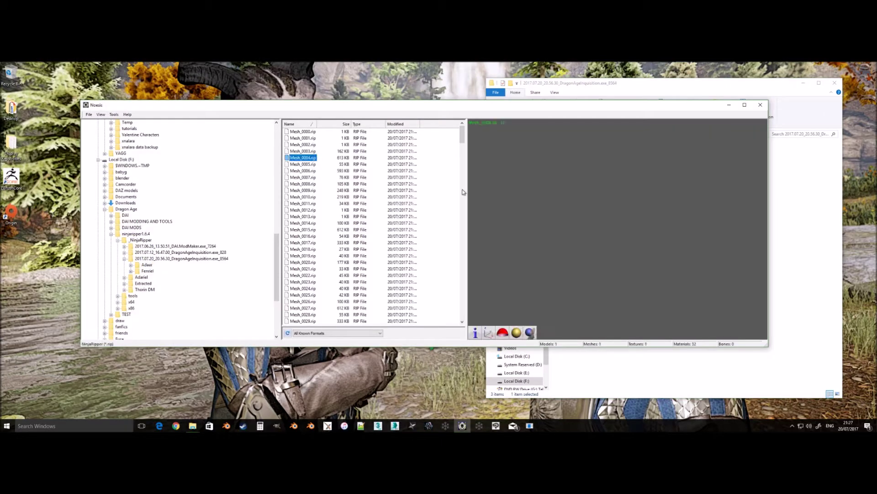
mouse_move(666, 283)
left_mouse_down()
mouse_move(582, 286)
mouse_move(667, 291)
left_mouse_up()
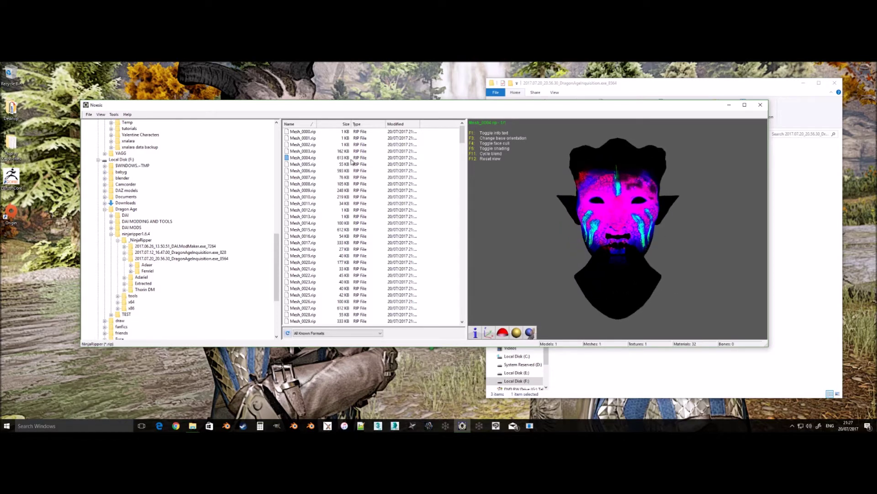
Export Mesh_0004.rip as a WaveFront OBJ named head in the Adaar folder and close the export dialog
right_click(318, 160)
left_click(329, 170)
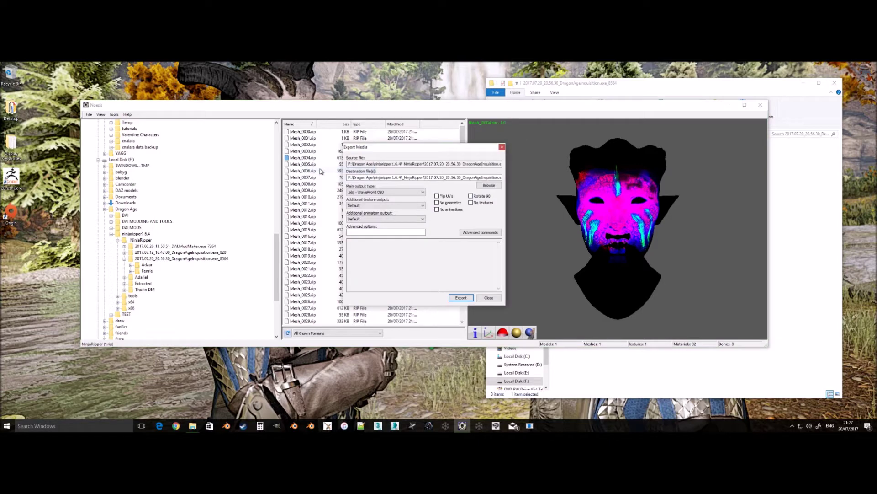
left_click(406, 193)
left_click(406, 192)
left_click(486, 177)
key("End")
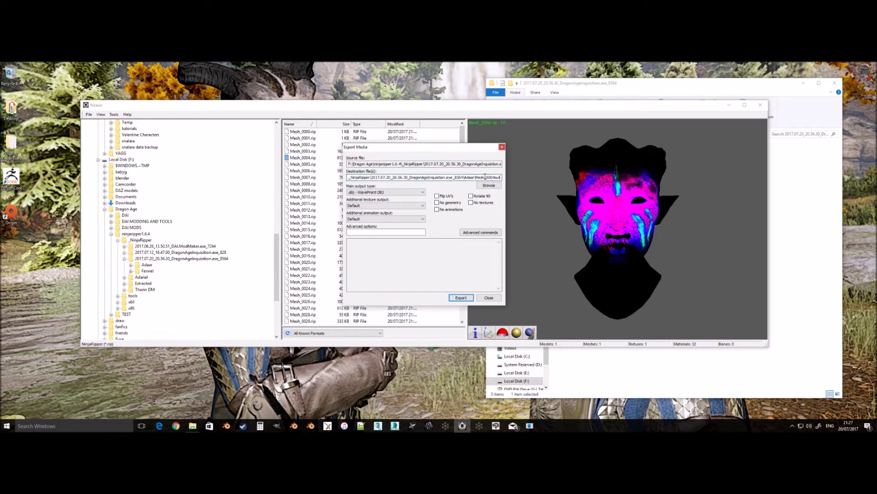
key("BackSpace")
key("BackSpace")
key("BackSpace")
key("BackSpace")
key("BackSpace")
key("BackSpace")
key("BackSpace")
key("BackSpace")
key("BackSpace")
key("BackSpace")
key("BackSpace")
key("BackSpace")
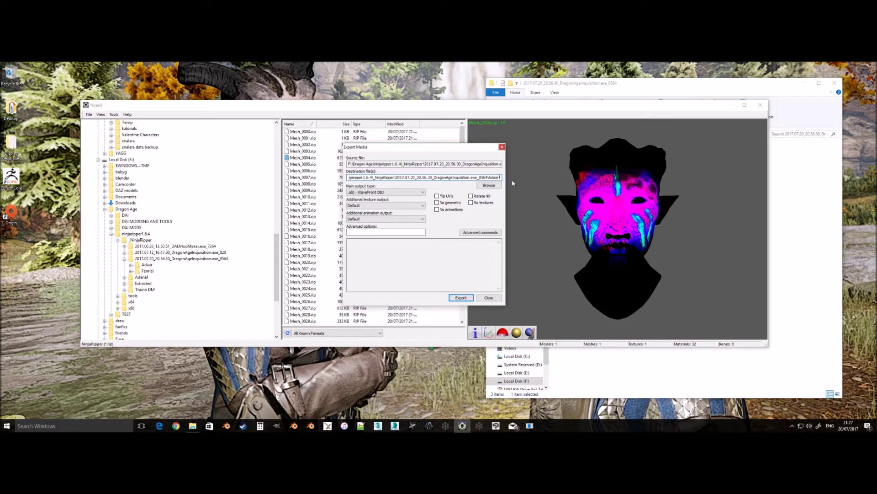
type("g")
key("BackSpace")
type("head")
key("Return")
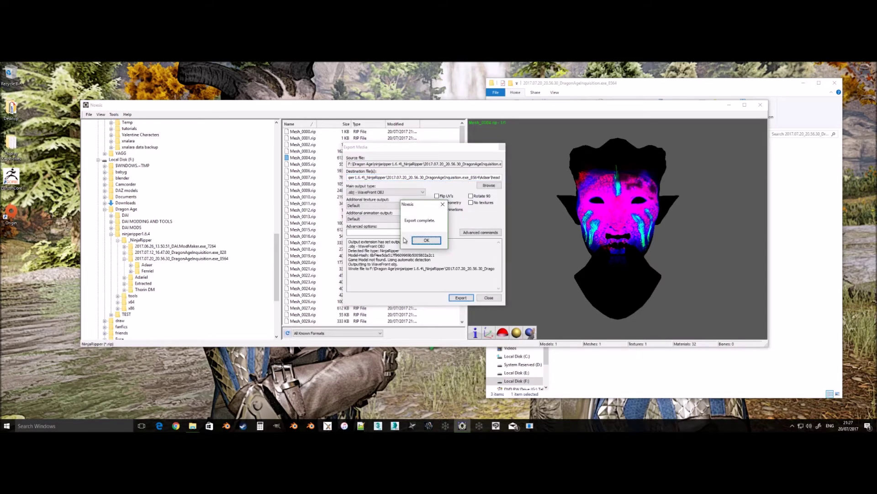
left_click(418, 242)
left_click(489, 297)
Export Mesh_0005.rip as a WaveFront OBJ named eyes in the Adaar folder and close the export dialog
left_click(309, 163)
right_click(308, 164)
left_click(323, 176)
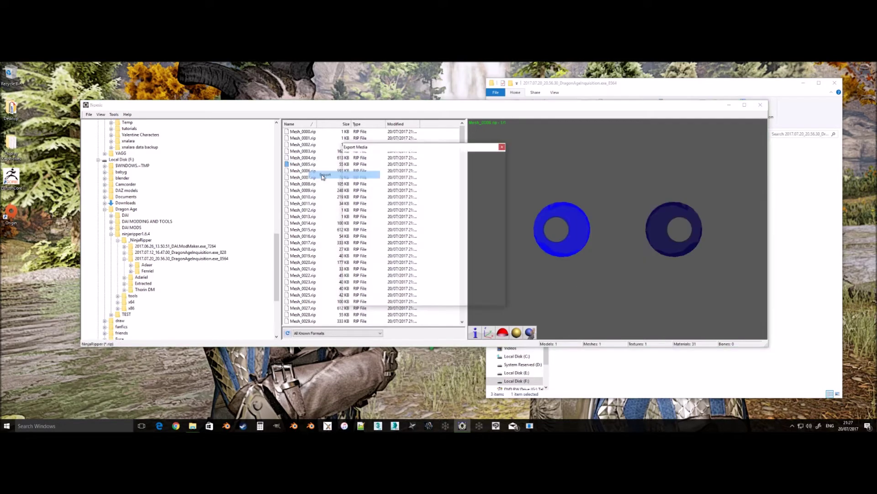
left_click(457, 178)
key("End")
key("BackSpace")
key("BackSpace")
key("BackSpace")
key("BackSpace")
key("BackSpace")
key("BackSpace")
key("BackSpace")
key("BackSpace")
key("BackSpace")
key("BackSpace")
key("BackSpace")
key("BackSpace")
key("BackSpace")
key("BackSpace")
key("BackSpace")
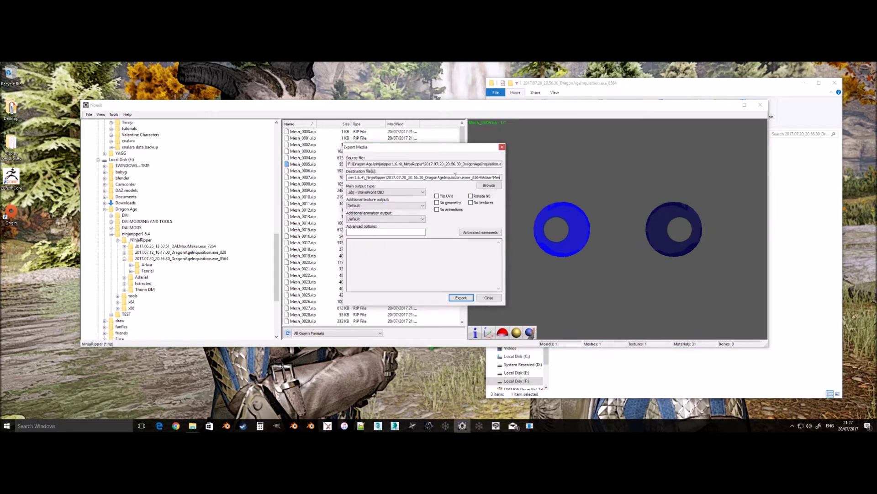
type("eyes")
key("Return")
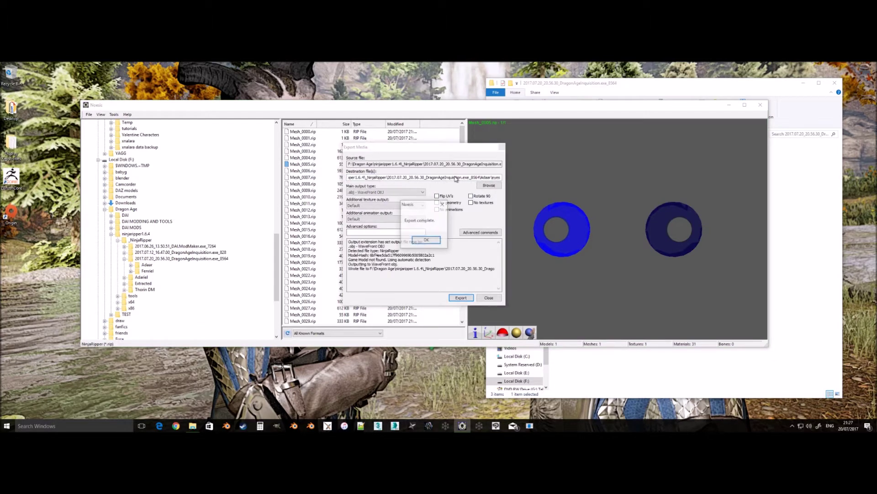
key("Return")
left_click(502, 146)
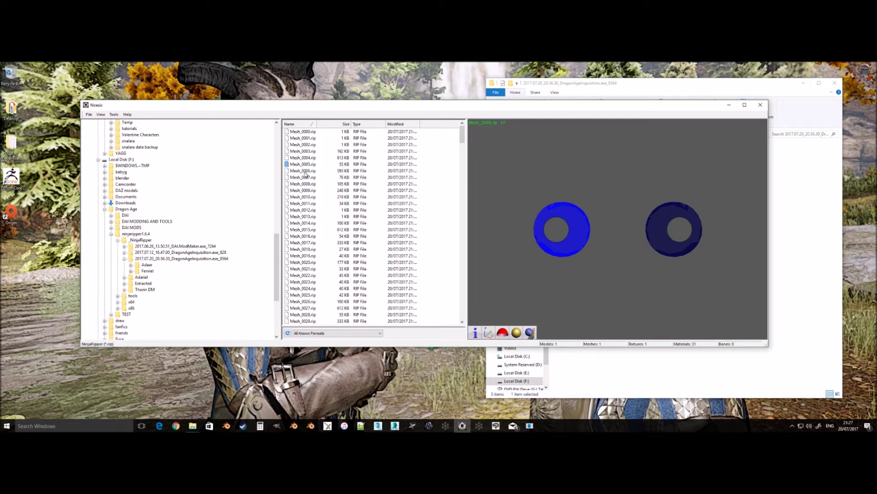
Export Mesh_0011.rip as a WaveFront OBJ named lashes in the Adaar folder
left_click(302, 204)
right_click(298, 203)
left_click(316, 212)
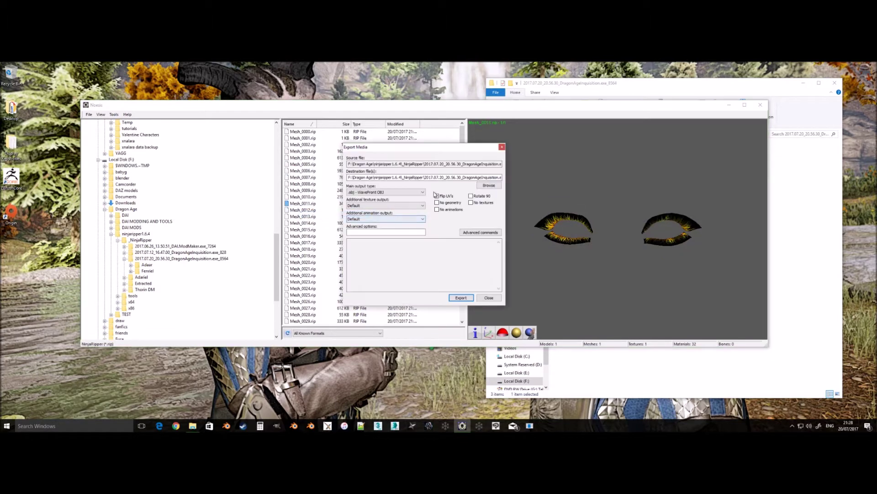
left_click(489, 178)
key("End")
key("BackSpace")
key("BackSpace")
key("BackSpace")
key("BackSpace")
key("BackSpace")
key("BackSpace")
key("BackSpace")
key("BackSpace")
key("BackSpace")
key("BackSpace")
key("BackSpace")
key("BackSpace")
key("BackSpace")
key("BackSpace")
key("BackSpace")
key("BackSpace")
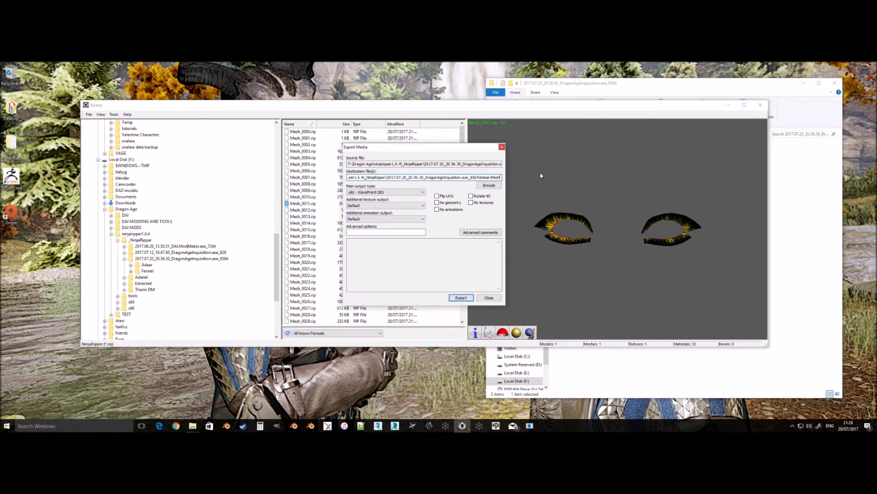
type("lashes")
key("Return")
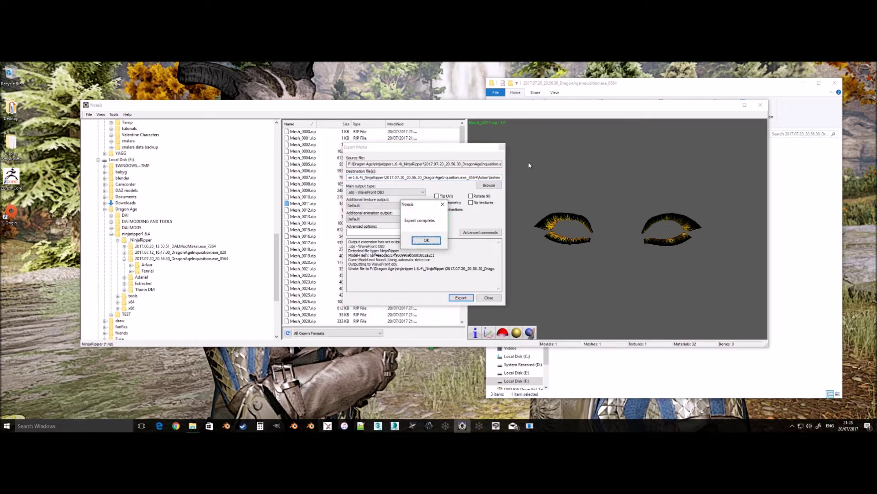
left_click(434, 240)
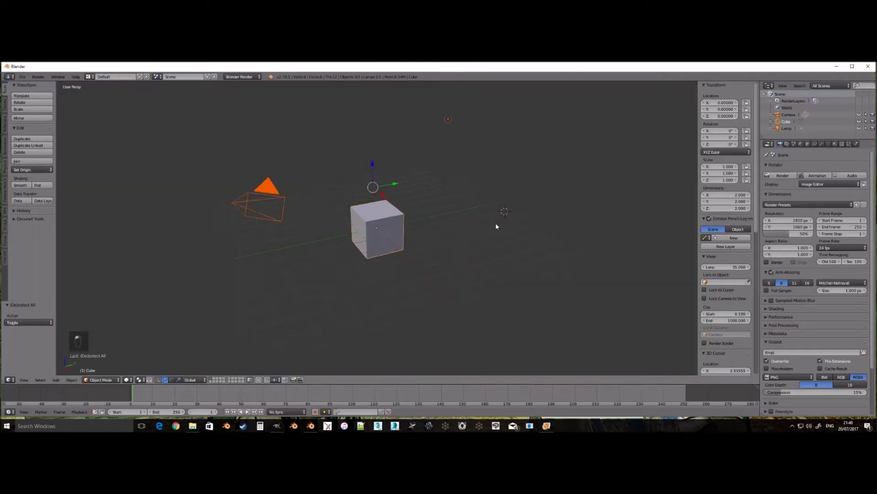
Switch to Blender, delete all default objects and reset the 3D cursor to the scene origin in front view
key("a")
key("a")
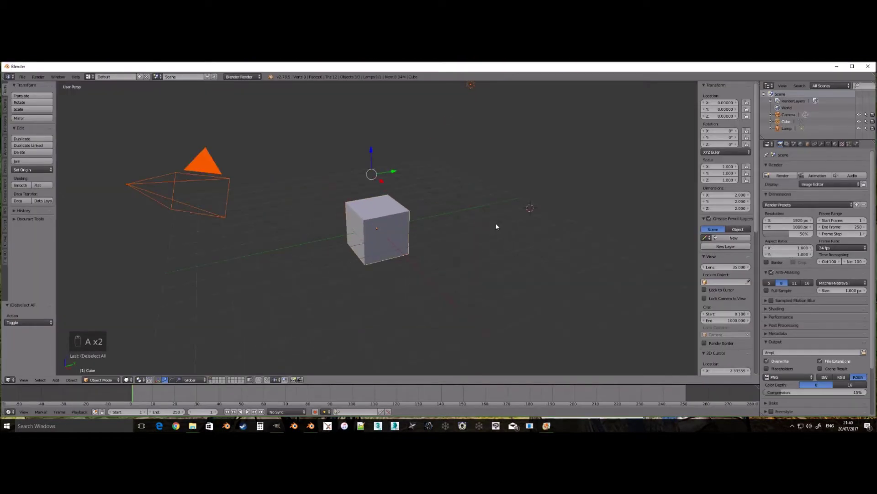
key("Delete")
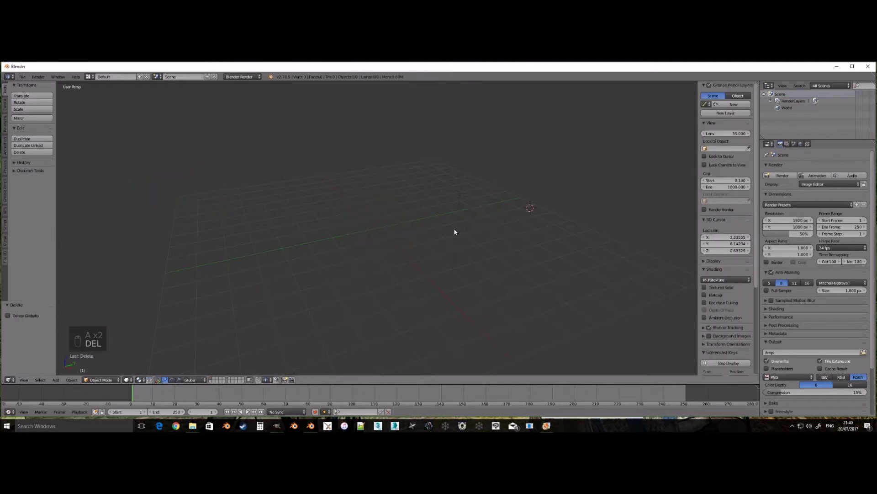
key("KP_1")
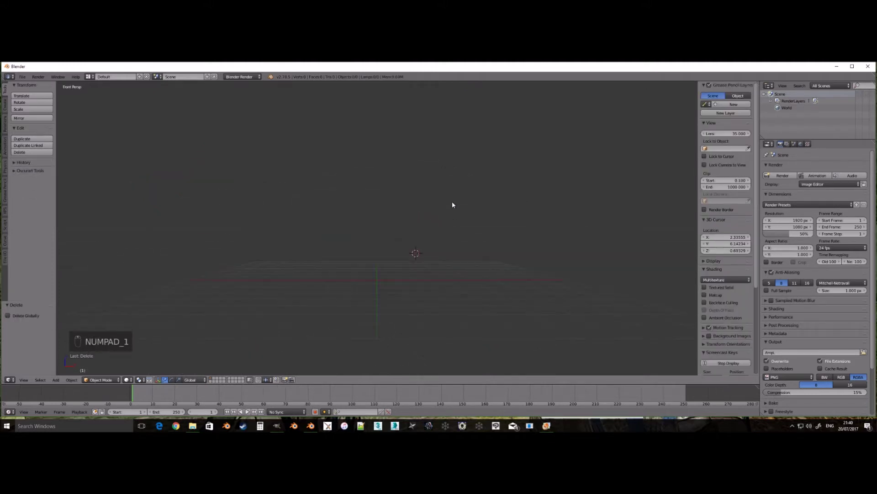
key("shift+c")
Import the base head file mt_base_em_mesh.fbx with the FBX importer and hide the imported objects
key("space")
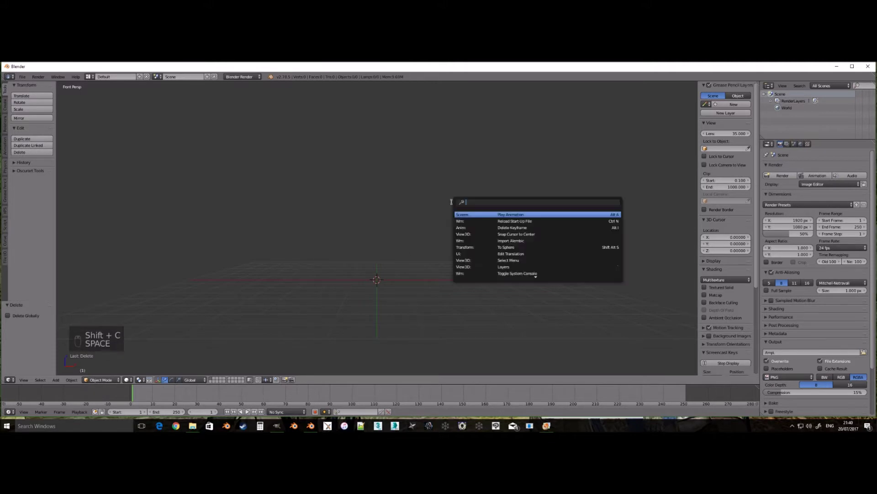
type("fbx")
key("Return")
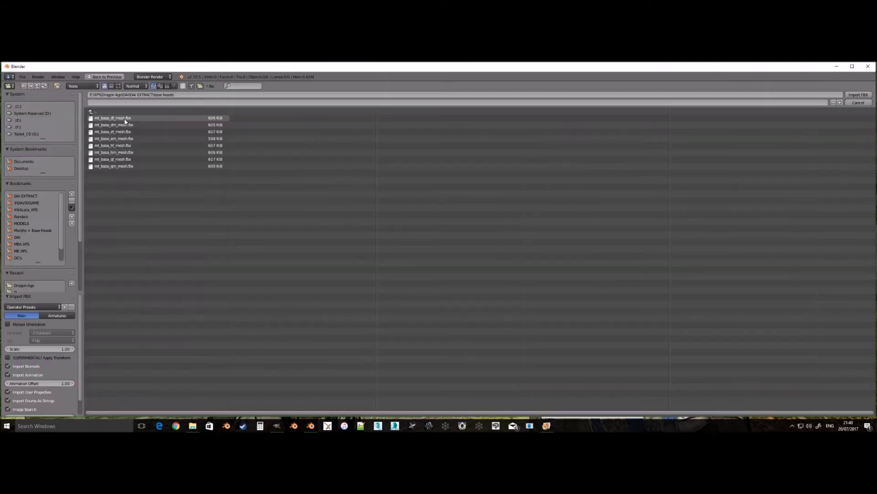
double_click(117, 138)
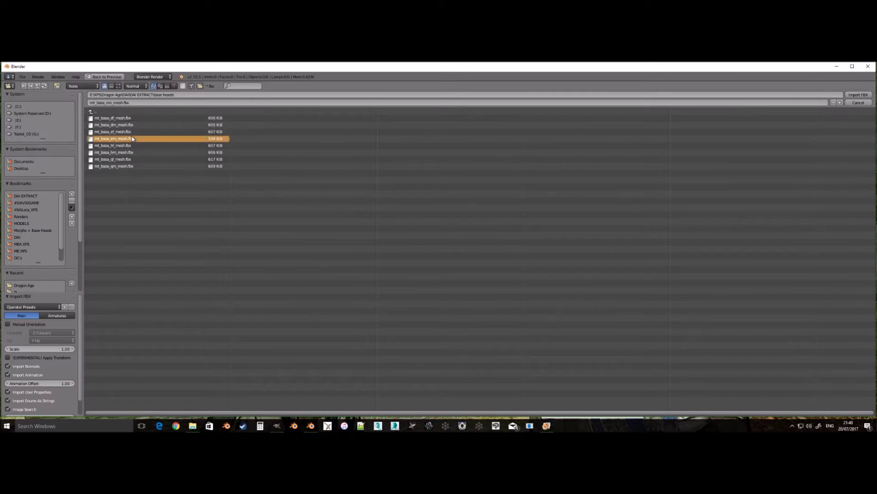
key("h")
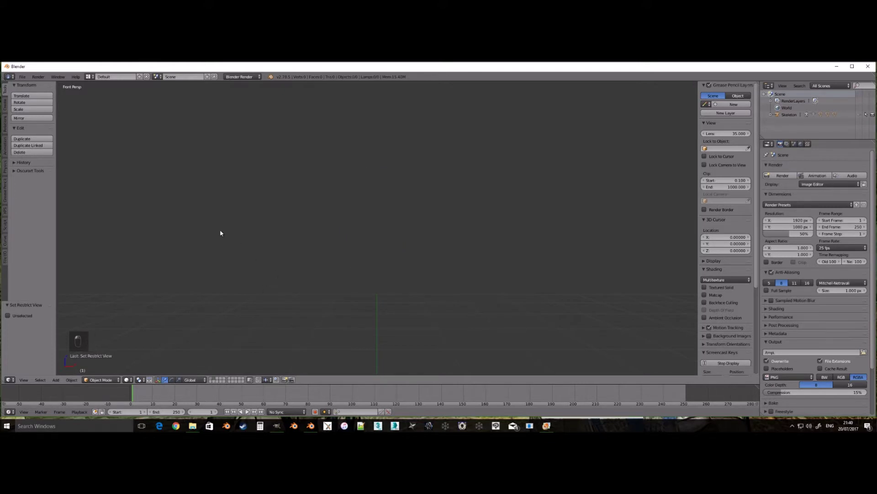
Import eyes.obj as Wavefront OBJ from the Fennel rip folder
left_click(22, 77)
mouse_move(52, 207)
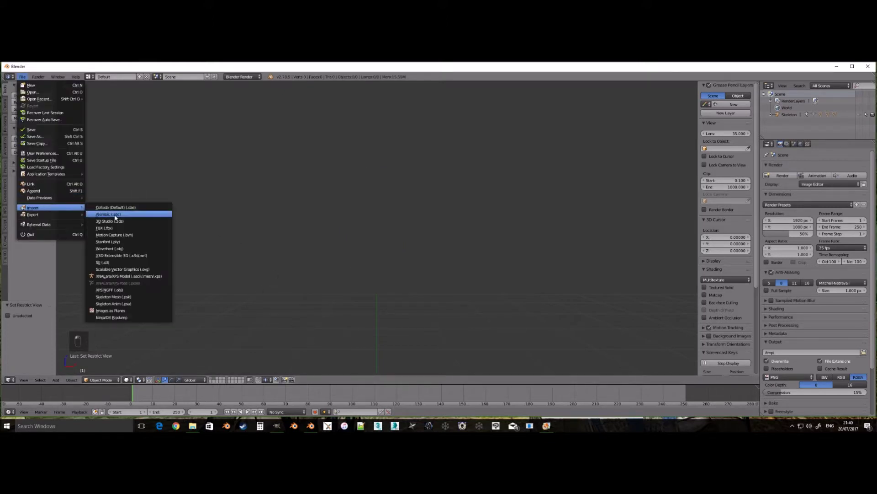
left_click(110, 248)
left_click(114, 131)
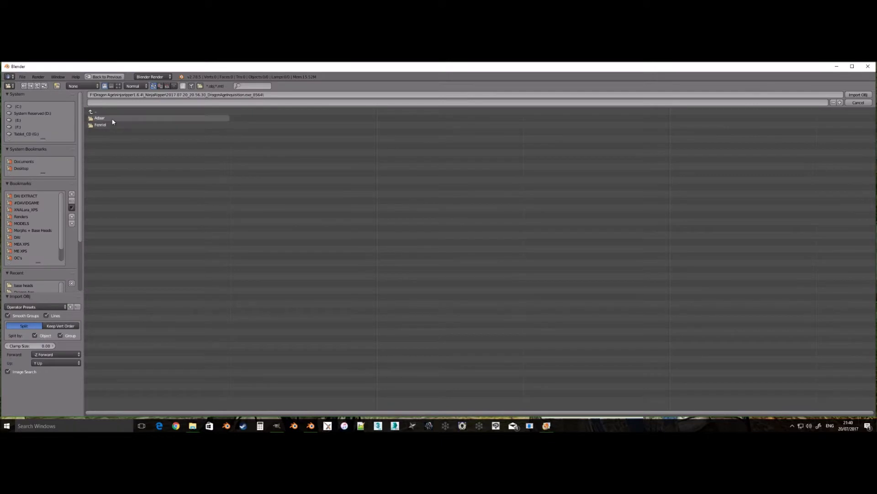
left_click(113, 125)
left_click(112, 119)
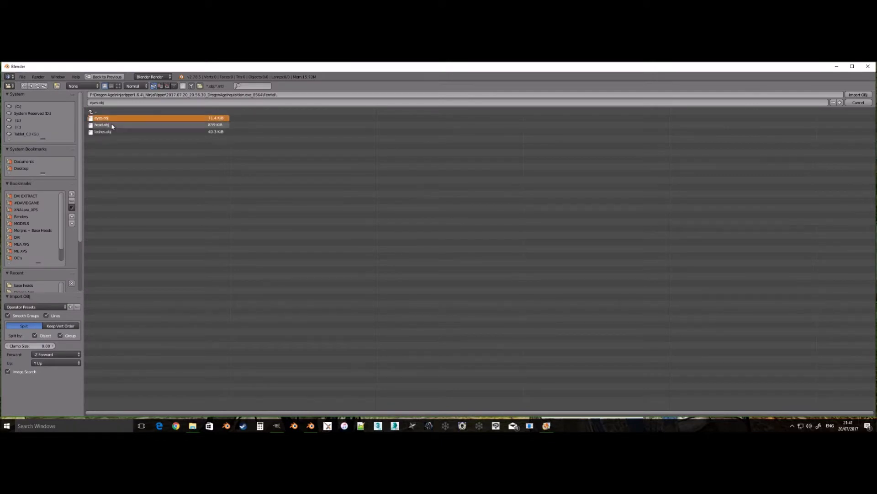
key("Return")
Import head.obj as Wavefront OBJ from the same Fennel folder
left_click(22, 77)
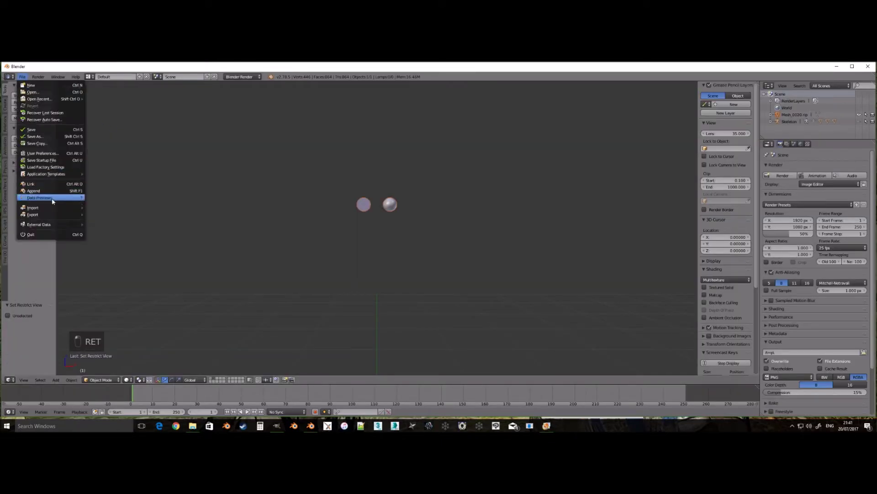
mouse_move(50, 207)
left_click(126, 250)
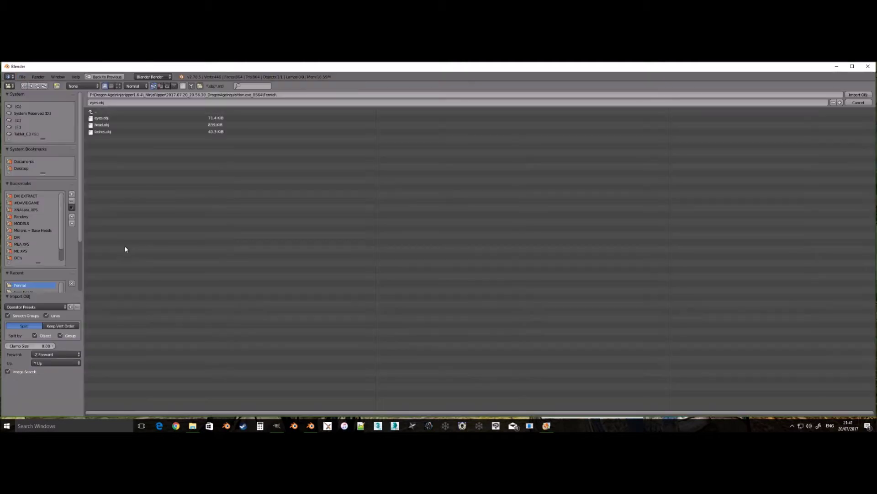
left_click(101, 126)
key("Return")
Import lashes.obj as Wavefront OBJ from the same Fennel folder
left_click(22, 77)
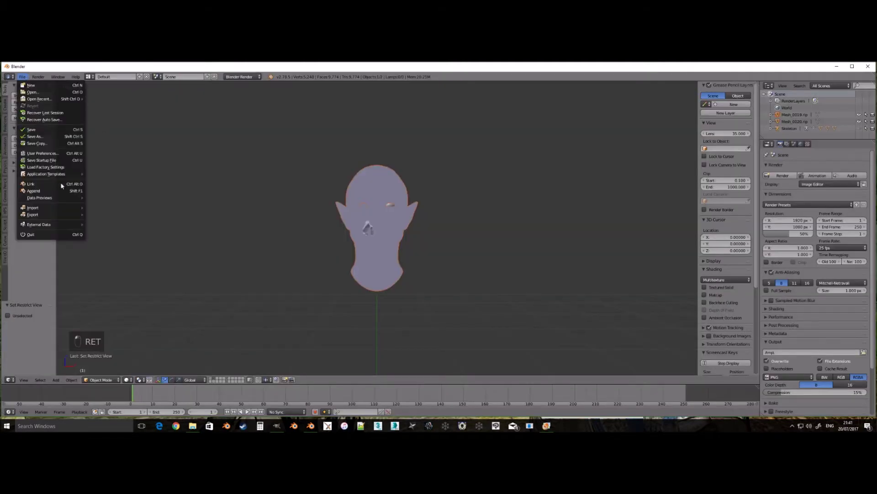
mouse_move(66, 207)
left_click(124, 249)
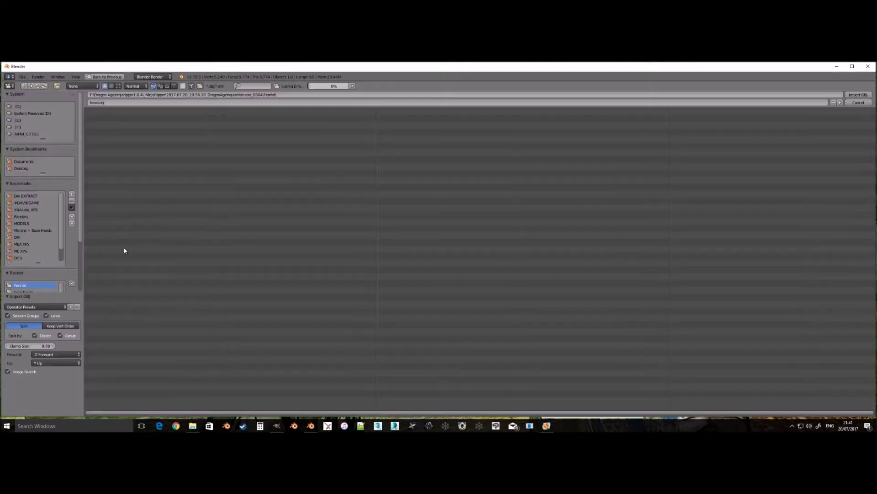
left_click(121, 132)
key("Return")
key("Return")
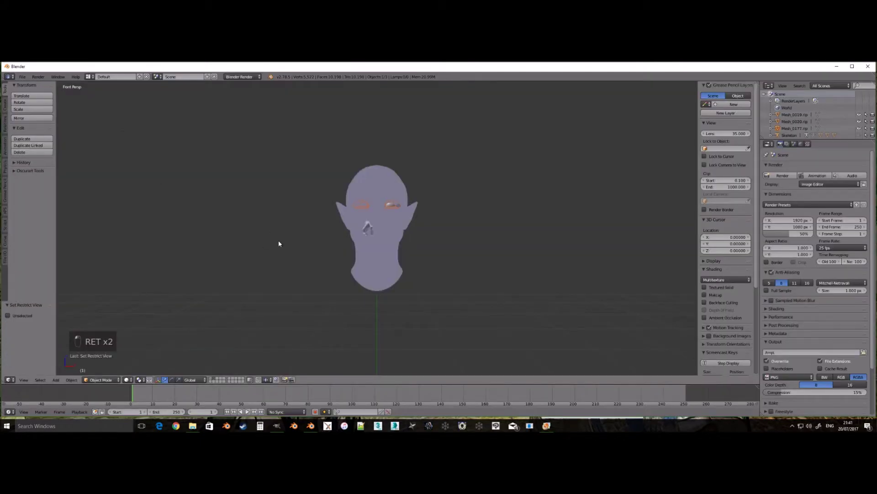
Move the ripped head, eyes and lashes together about 0.22 along X and show the base head's layer alongside them
key("a")
key("a")
key("a")
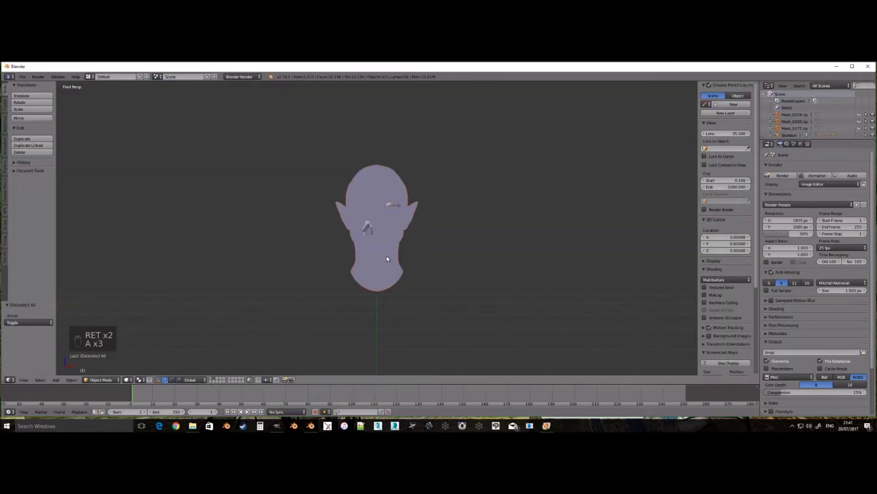
key("m")
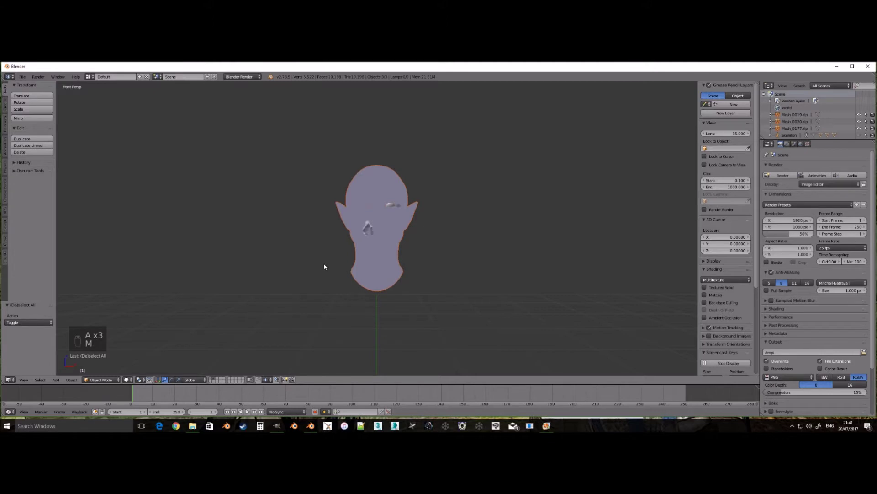
key("g")
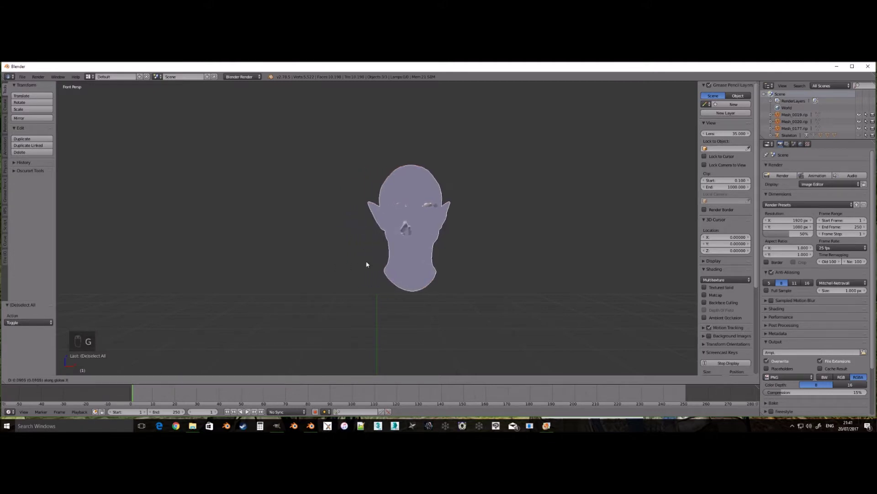
left_click(370, 263)
left_click(210, 380)
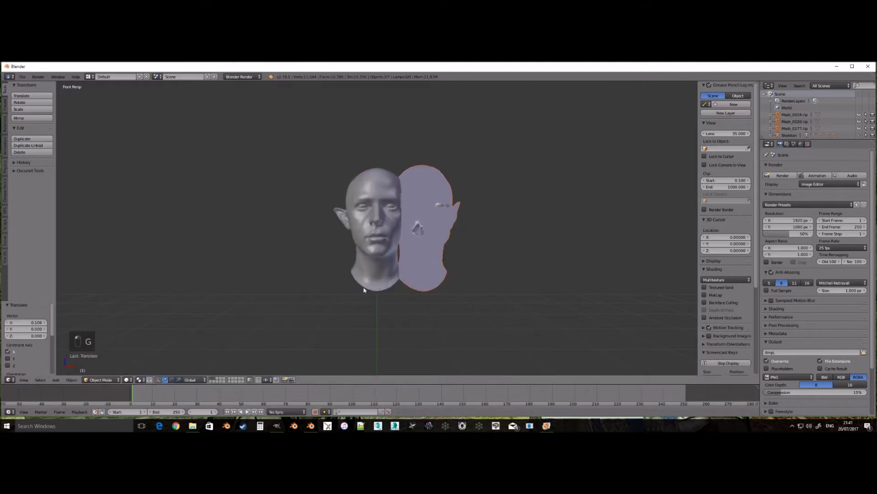
key("g")
left_click(477, 268)
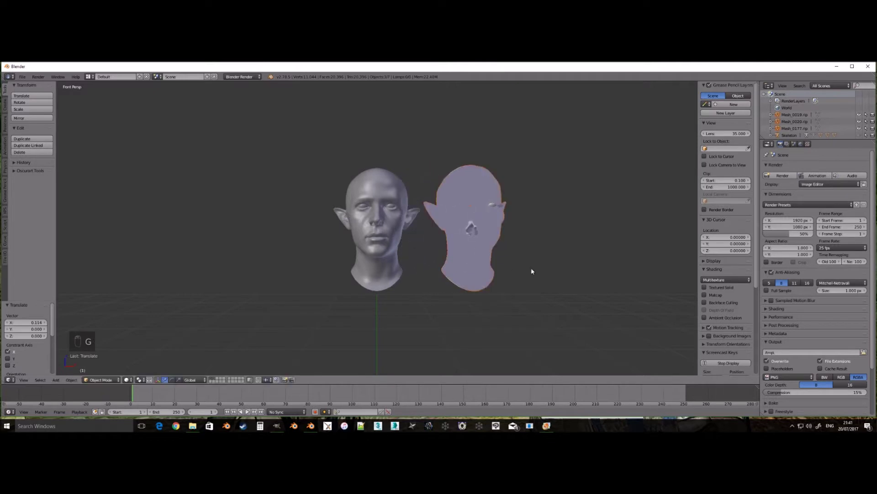
Join the ripped head Mesh_0019.rip into FACE as a shape key and set the key's value to 1.000
middle_click_drag(531, 271, 529, 273)
right_click(502, 237)
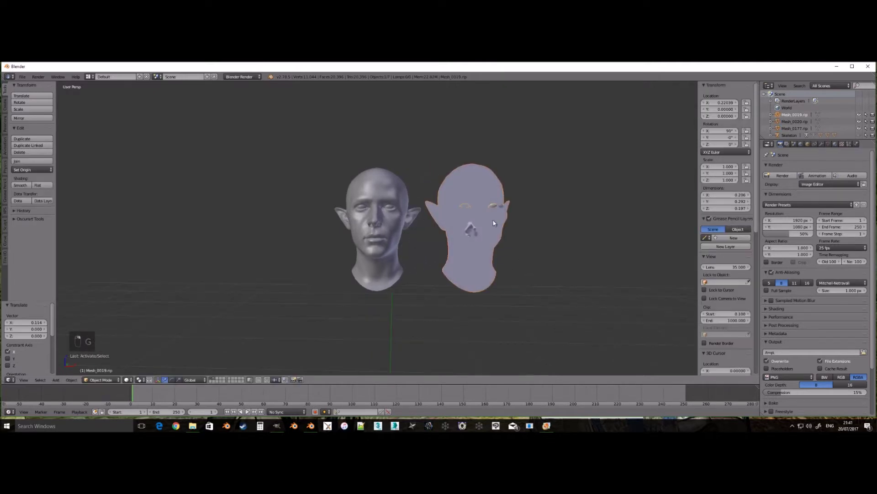
left_click(828, 145)
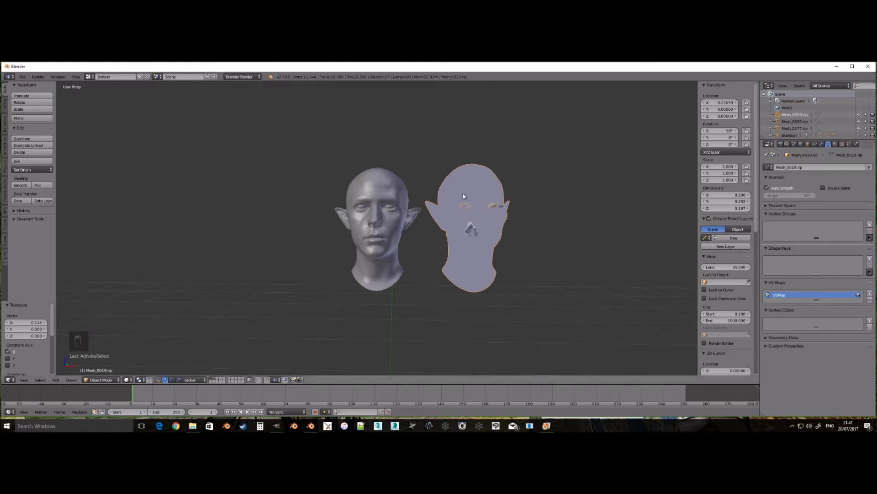
right_click(391, 188, "shift")
left_click(856, 292)
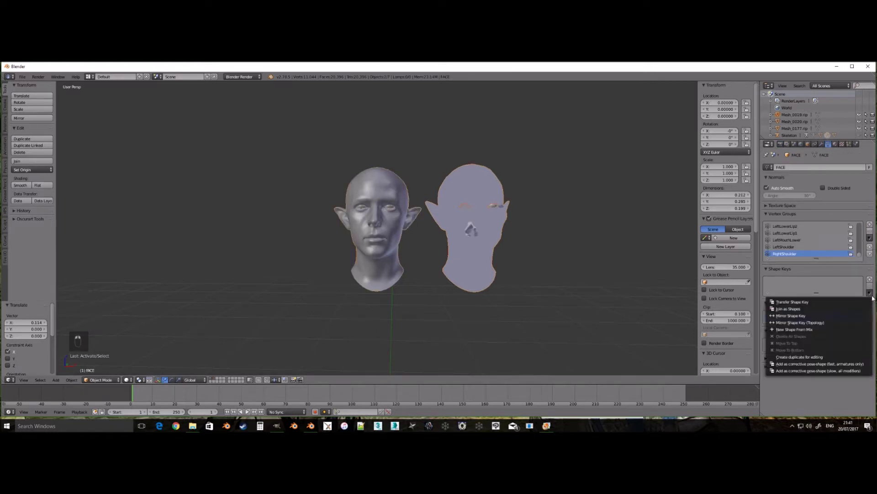
left_click(798, 310)
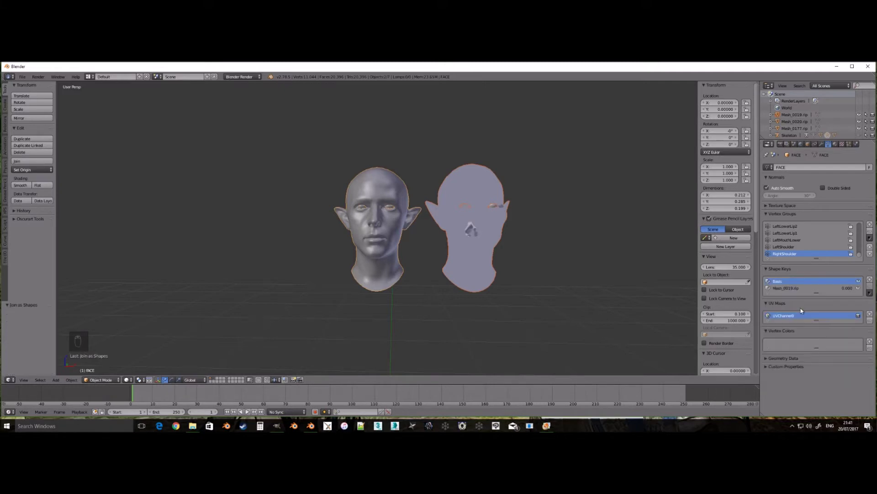
right_click(384, 192)
left_click_drag(840, 291, 859, 291)
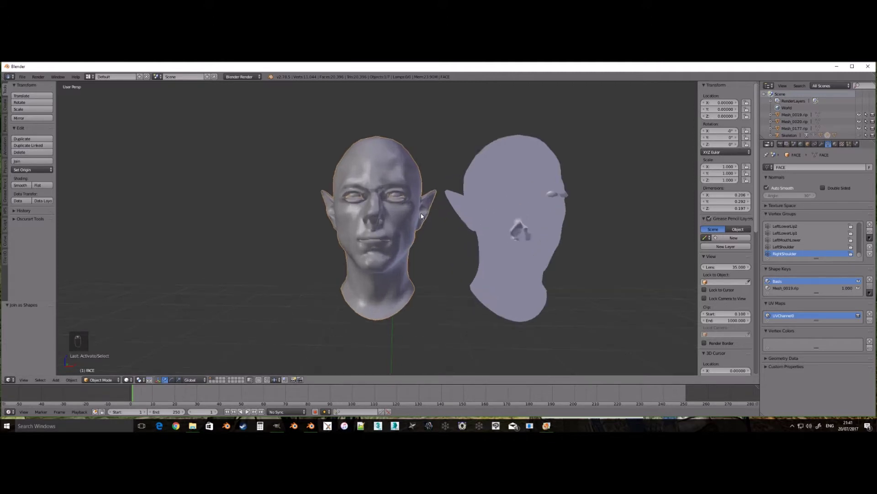
Join the ripped lashes Mesh_0177.rip into LASHES as a shape key and set the key's value to 1.000
mouse_move(439, 223)
middle_mouse_down()
mouse_move(469, 234)
mouse_move(508, 226)
mouse_move(443, 230)
middle_mouse_up()
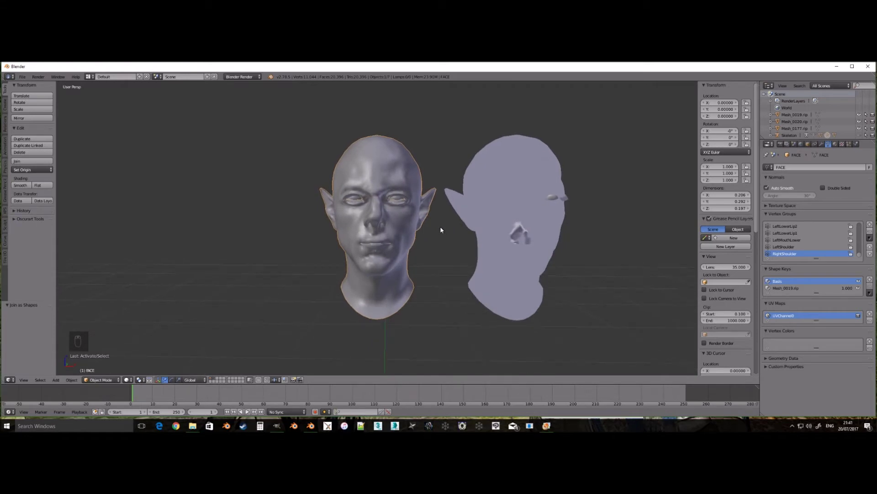
scroll(441, 227, "up", 1)
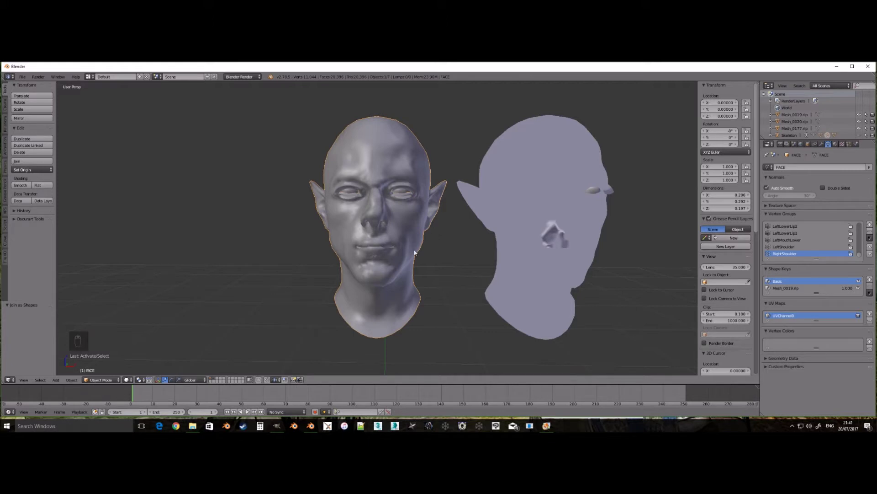
middle_click_drag(415, 253, 353, 255)
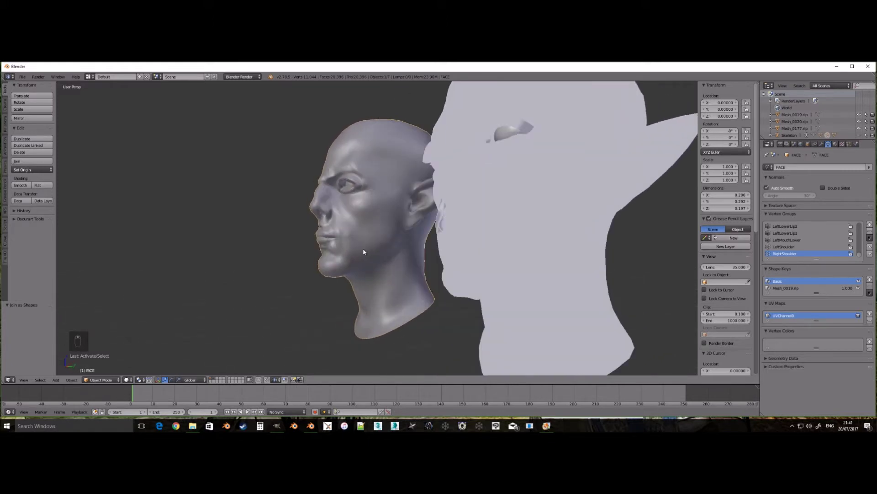
middle_click_drag(364, 252, 418, 234)
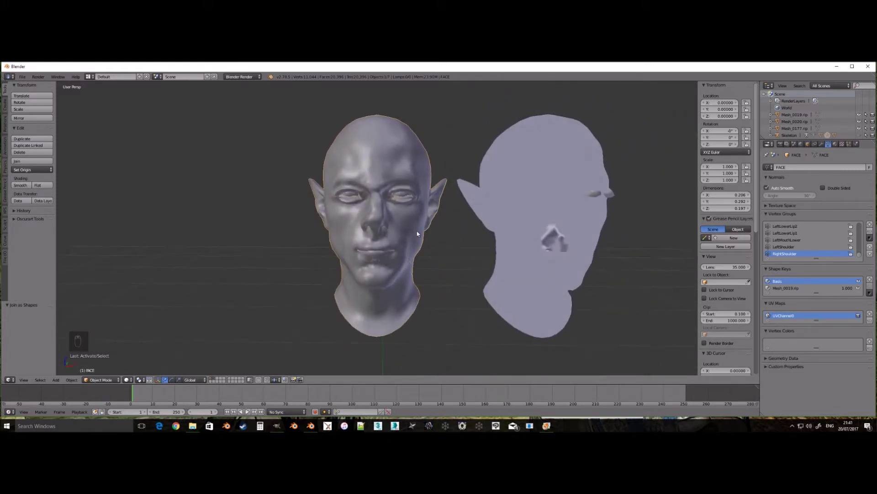
right_click(595, 194)
right_click(402, 194, "shift")
left_click(870, 292)
left_click(792, 306)
left_click_drag(845, 287, 865, 288)
Join the ripped eyes Mesh_0020.rip into EYE as a shape key and set the key's value to 1.000
right_click(598, 194)
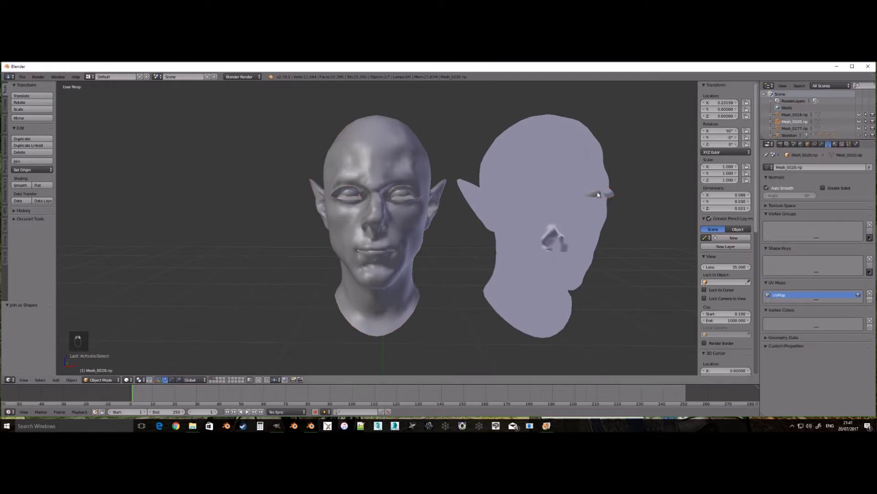
key("ctrl+z")
key("ctrl+z")
key("ctrl+z")
key("ctrl+z")
right_click(401, 194, "shift")
left_click(869, 288)
left_click(808, 305)
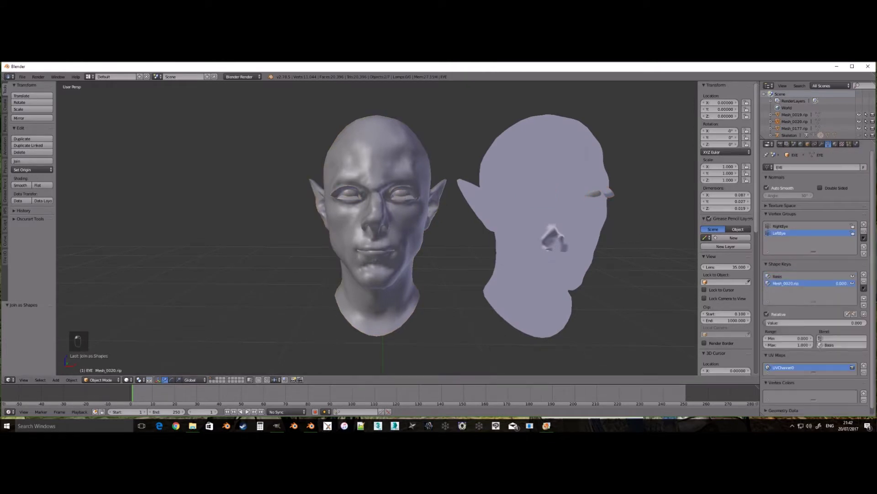
left_click_drag(843, 283, 864, 284)
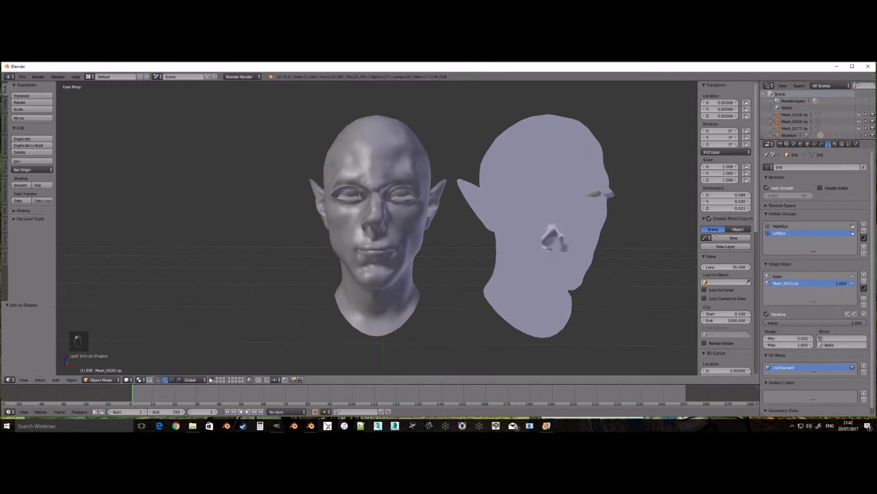
Hide the ripped meshes, create a new shape from mix on FACE and remove its older shape keys
key("h")
right_click(421, 229)
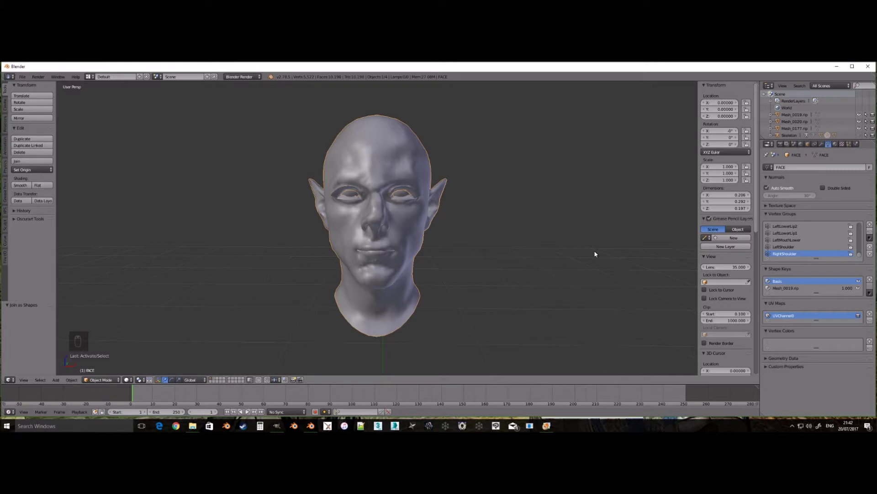
left_click(869, 291)
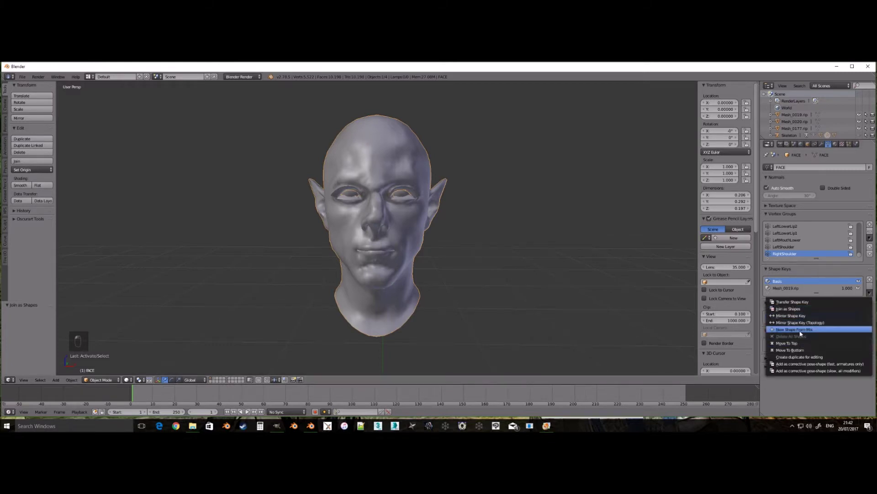
left_click(800, 331)
left_click(868, 288)
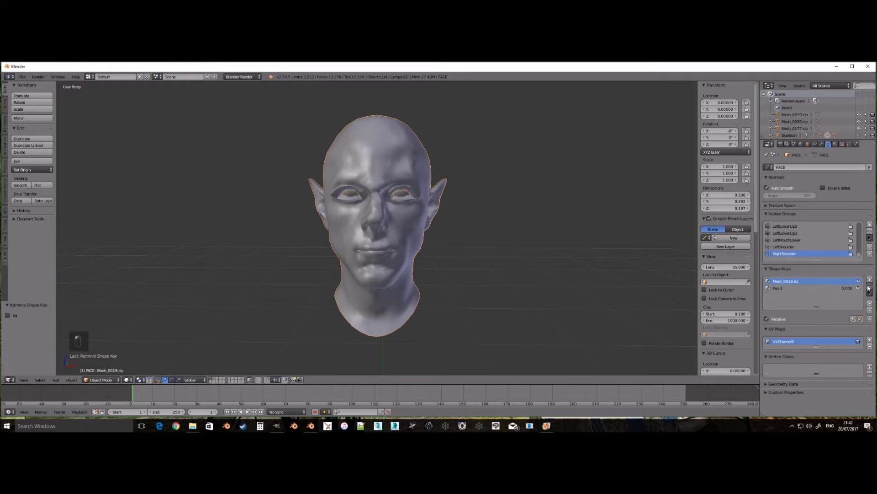
Create a new shape from mix on LASHES and remove its Basis and Mesh_0177.rip shape keys
right_click(417, 185)
scroll(484, 201, "up", 2)
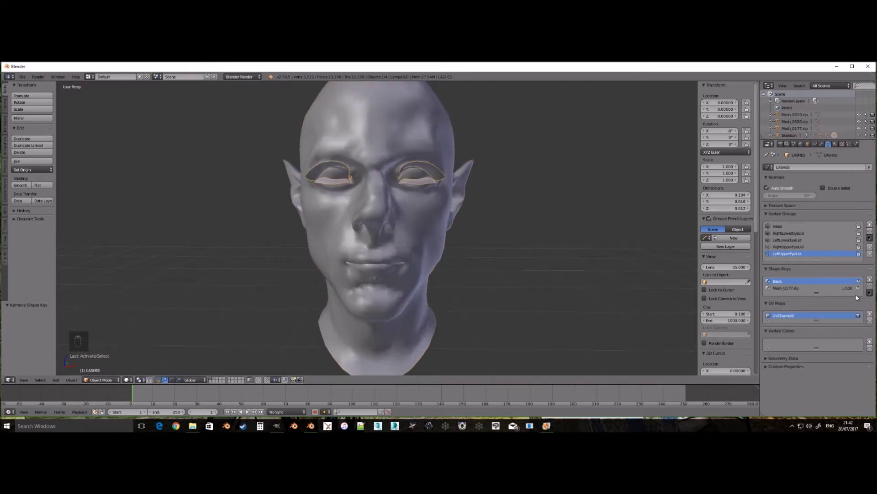
middle_click_drag(484, 200, 450, 219)
left_click(870, 293)
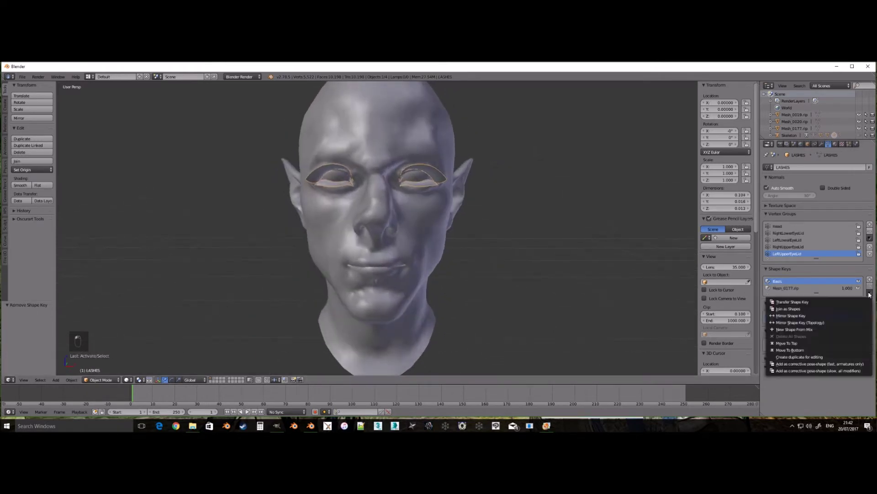
left_click(799, 331)
left_click(870, 286)
left_click(870, 287)
Create a new shape from mix on EYE and remove its Basis and Mesh_0020.rip shape keys
right_click(420, 177)
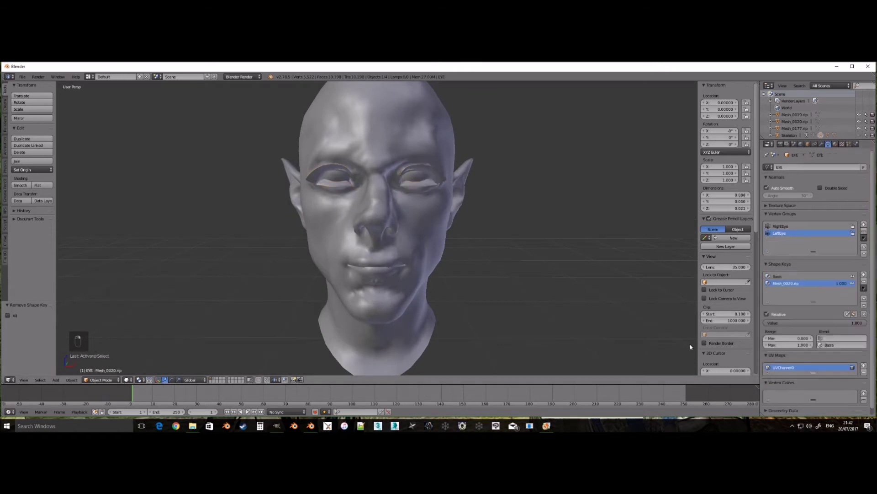
left_click(870, 288)
left_click(801, 325)
left_click(869, 281)
left_click(870, 281)
Add a new material to FACE, name it 24_head_1_0_0 and copy that name
scroll(477, 259, "down", 1)
mouse_move(477, 259)
middle_mouse_down()
mouse_move(537, 255)
mouse_move(453, 243)
mouse_move(402, 257)
mouse_move(427, 249)
mouse_move(464, 261)
middle_mouse_up()
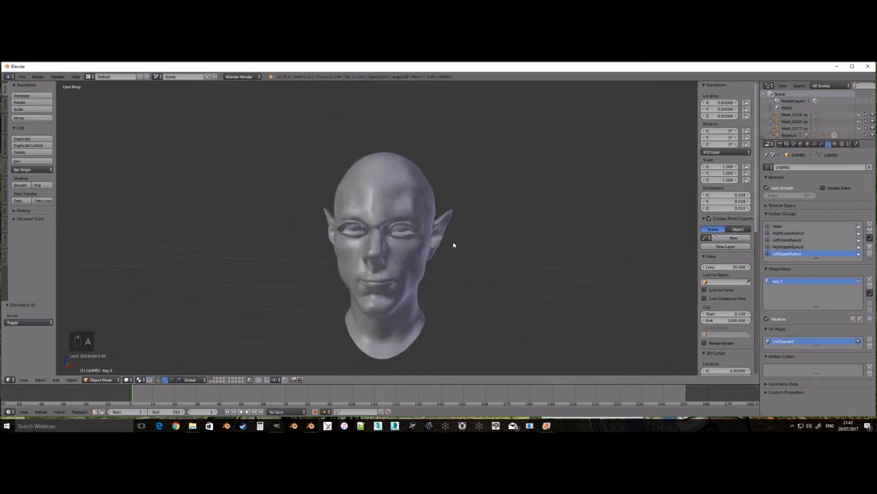
right_click(440, 212)
left_click(837, 148)
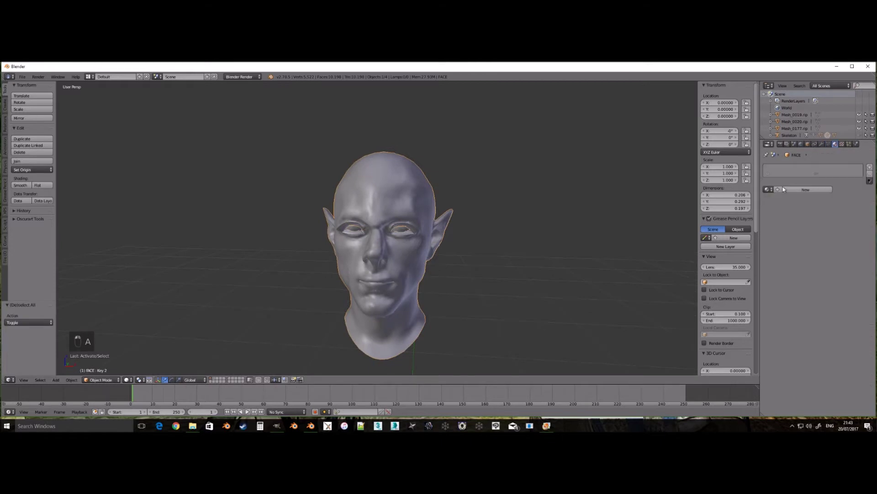
left_click(771, 190)
left_click(785, 189)
double_click(782, 170)
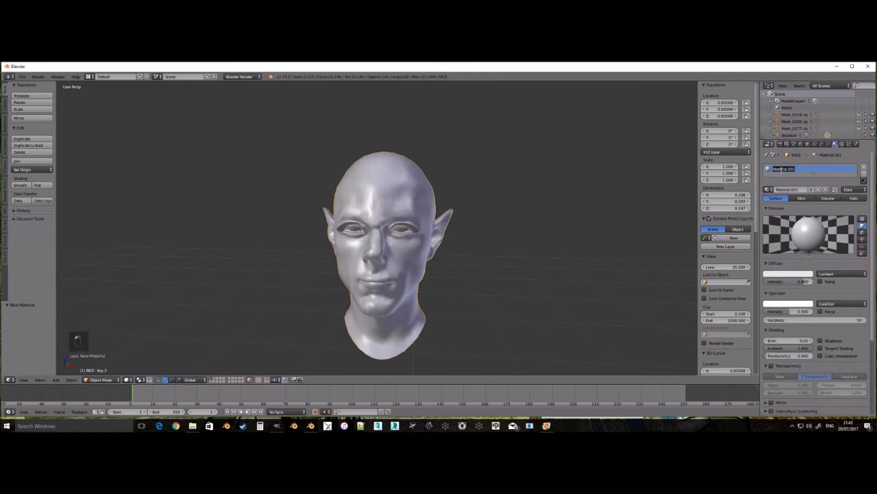
type("24_head_1_0_0")
key("Return")
double_click(782, 170)
key("ctrl+c")
Add a texture to the head material's first slot using the diffuse image hf_hed_inq_d.png from the Fennel folder
left_click(842, 144)
left_click(842, 145)
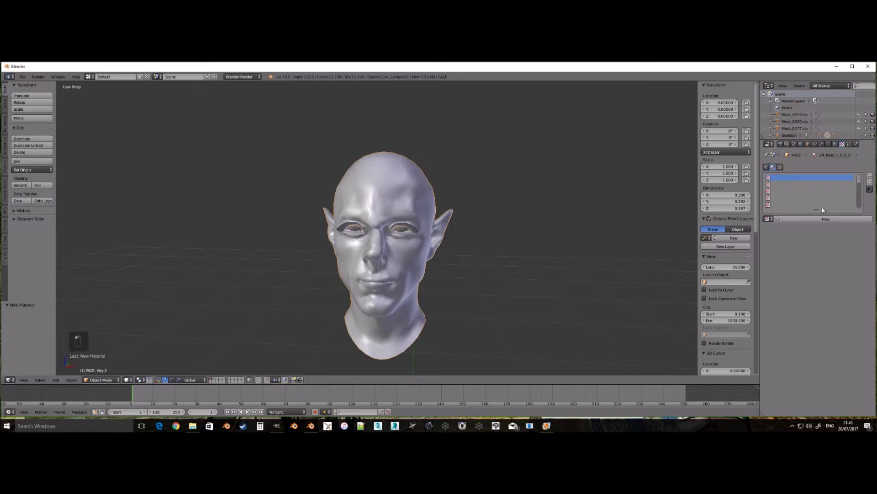
left_click(826, 220)
left_click(840, 328)
left_click(109, 124)
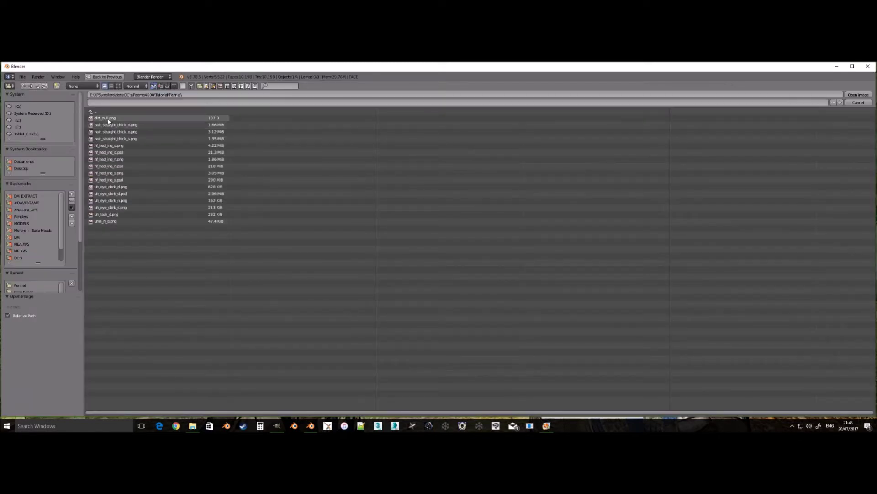
left_click(119, 145)
key("Return")
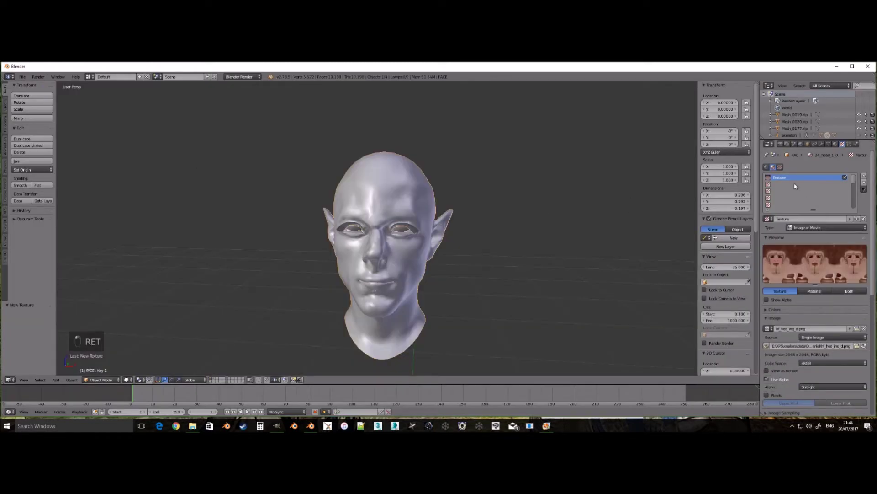
Load dirt_null.png as the second texture of the head material and name that texture DIRT
left_click(847, 329)
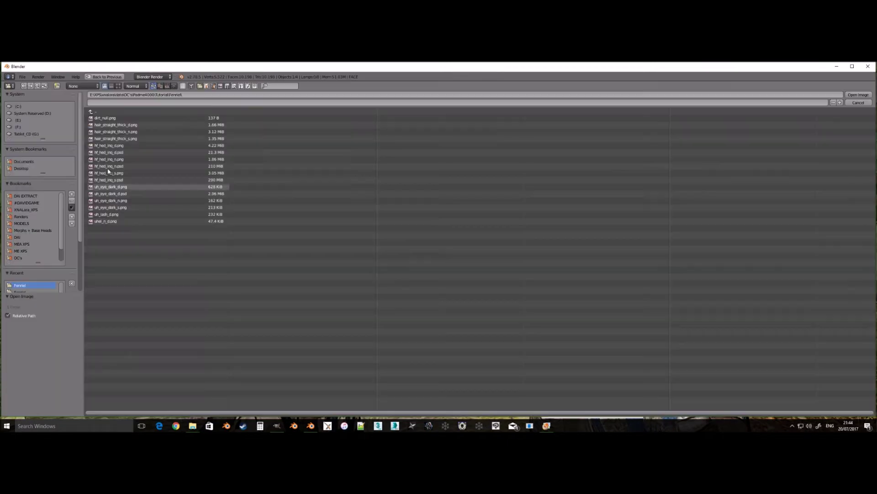
left_click(119, 123)
key("Return")
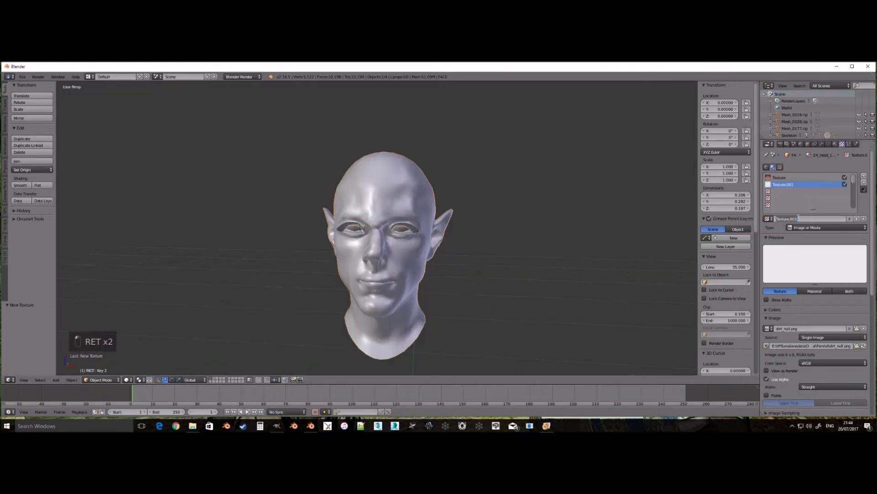
left_click(798, 218)
type("DIRT")
key("Return")
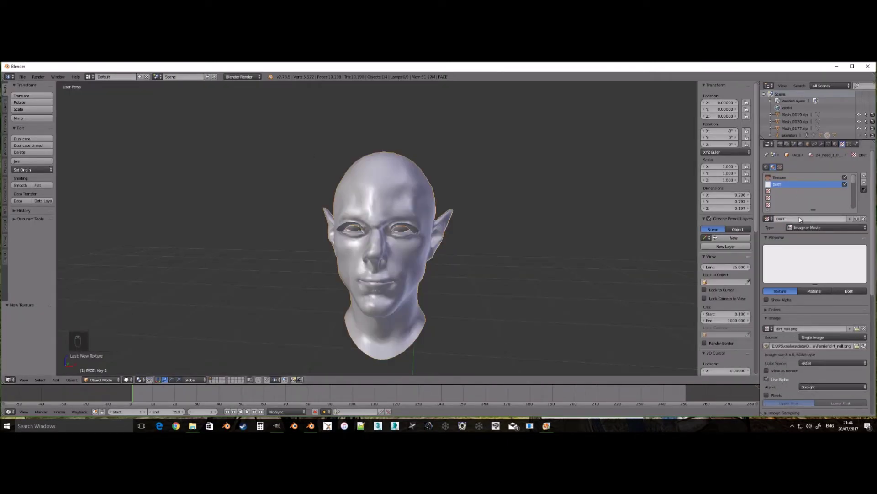
Add a third texture to the head material using the normal map hf_hed_inq_n.png
left_click(804, 191)
left_click(815, 218)
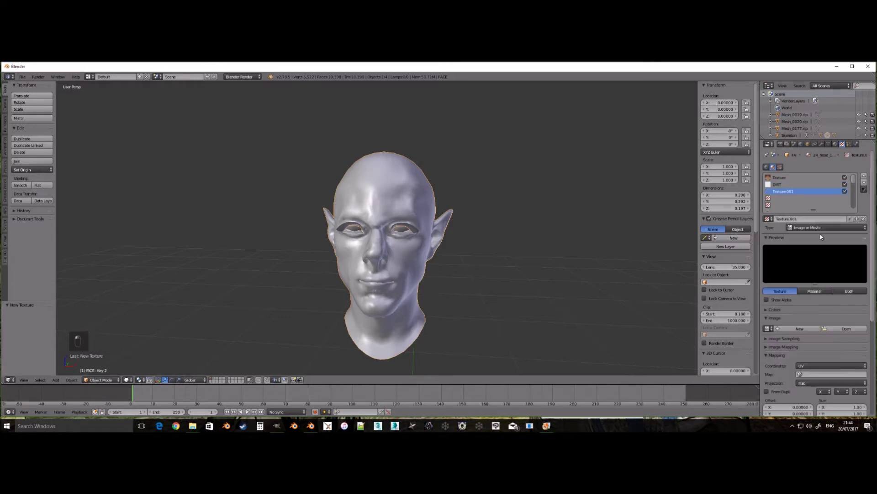
left_click(850, 330)
left_click(112, 153)
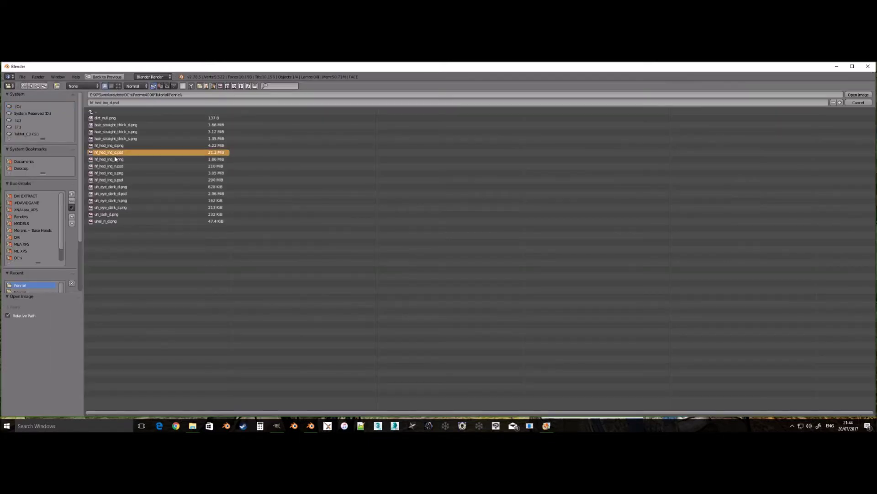
left_click(120, 162)
key("Return")
Add a fourth texture to the head material using the specular map hf_hed_inq_s.png
left_click(804, 198)
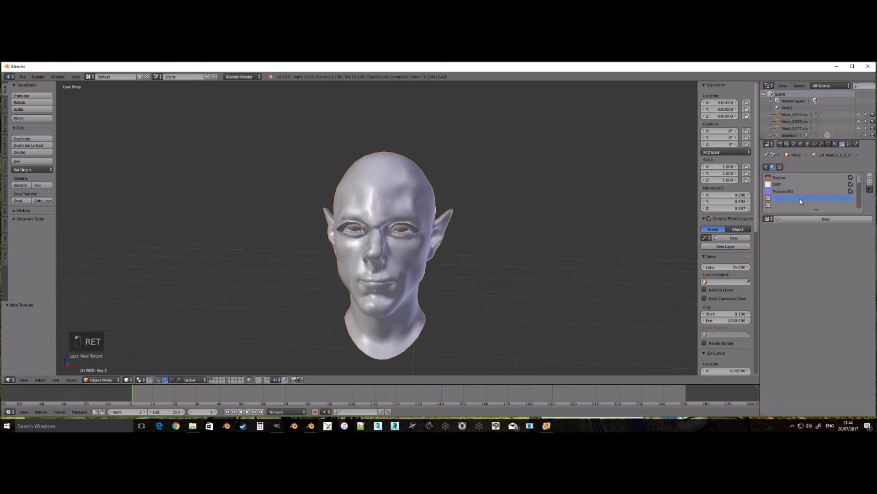
left_click(816, 219)
left_click(845, 328)
left_click(132, 173)
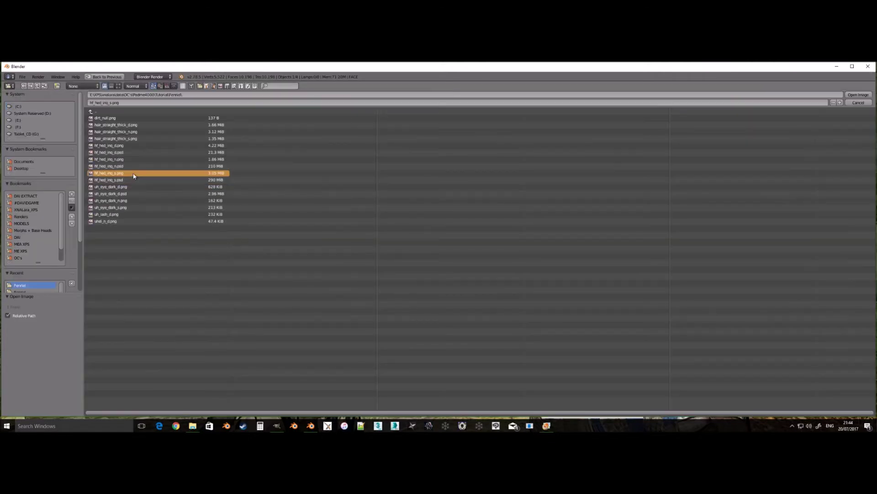
key("Return")
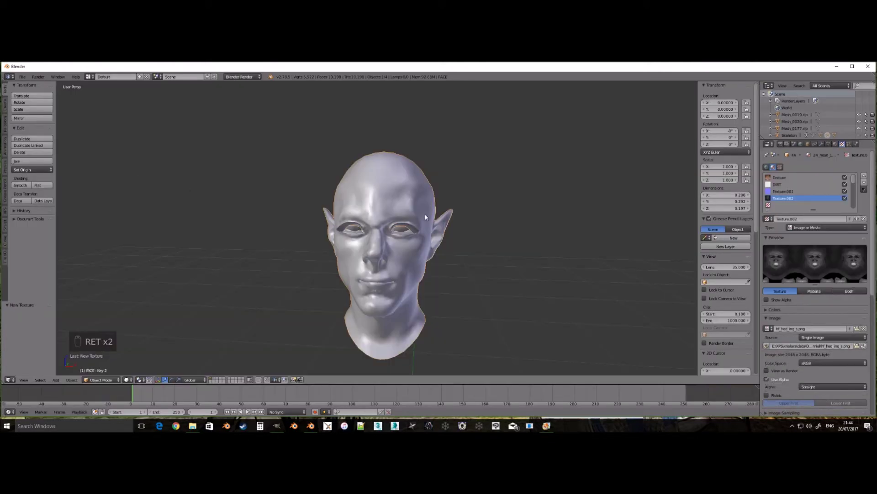
Rename the FACE object with the name copied from its material
left_click(783, 179)
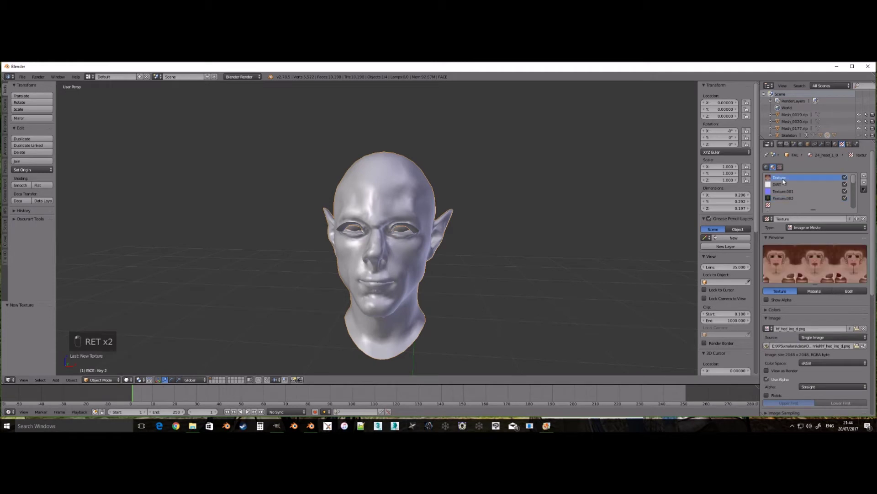
left_click(835, 144)
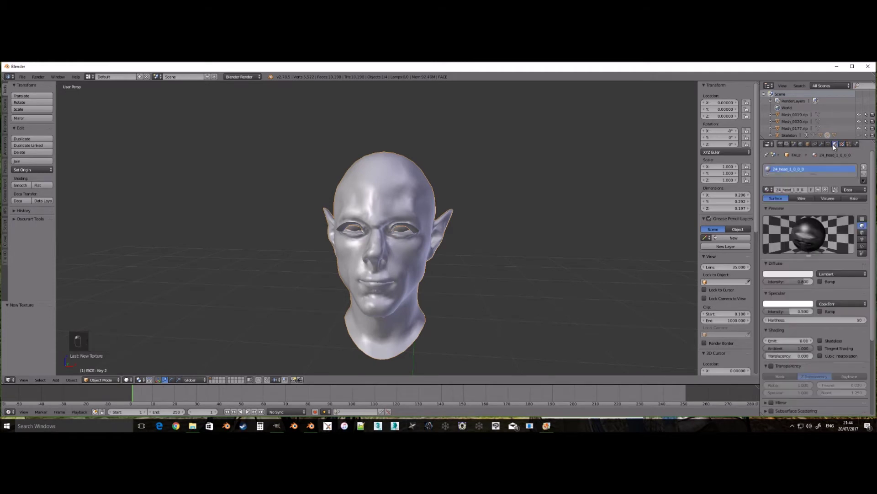
left_click(807, 144)
left_click(810, 167)
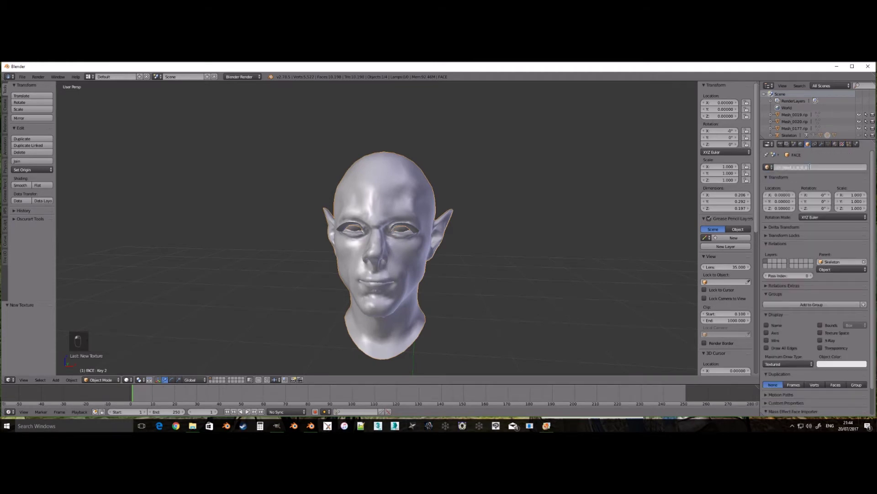
key("ctrl+v")
key("Return")
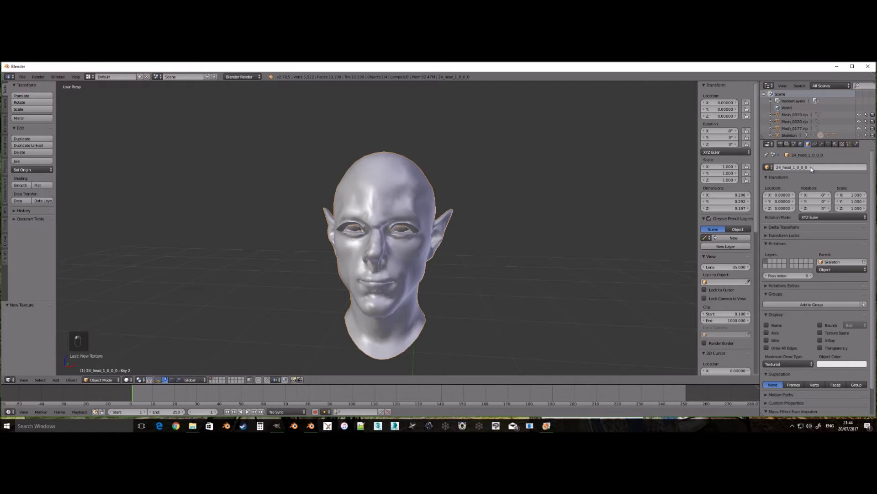
Rename the LASHES object as 7_lashes_1_0_0_0
scroll(436, 228, "up", 2)
right_click(426, 226)
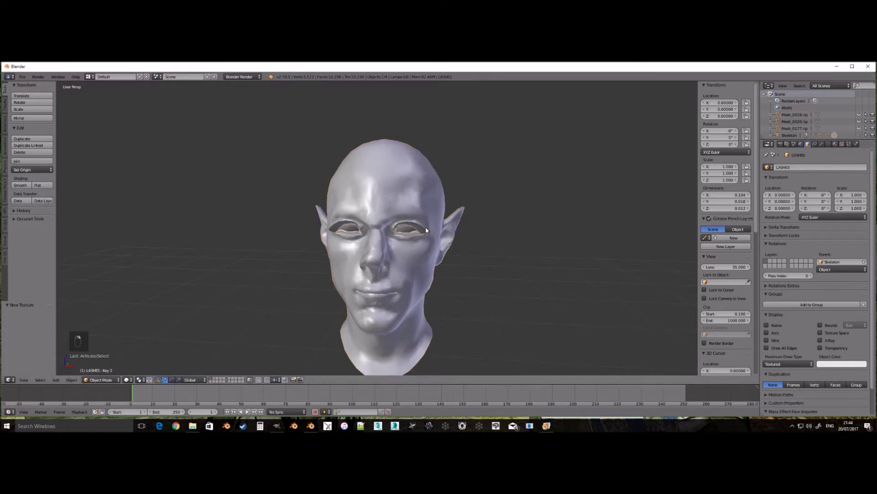
left_click(803, 167)
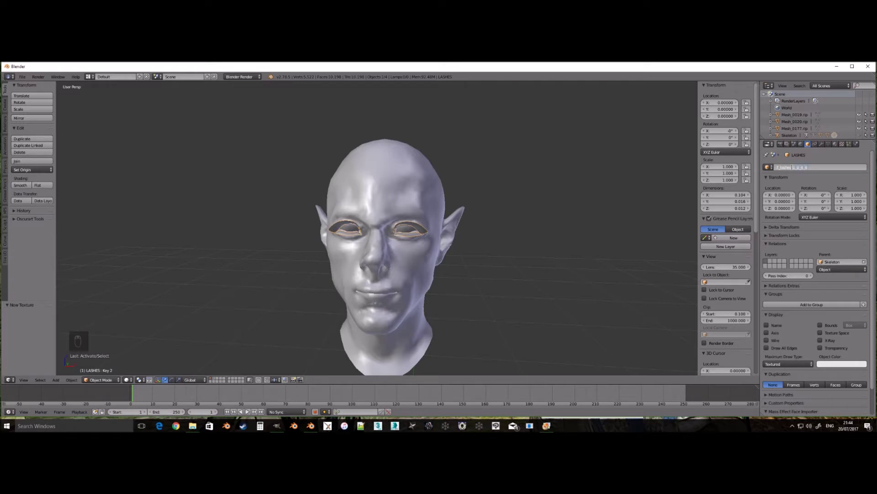
key("Return")
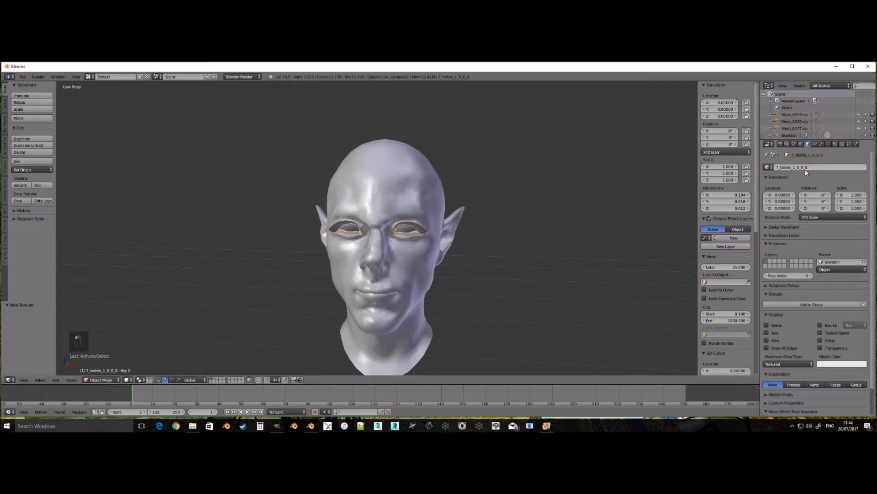
Add a new material to the lashes and name it 7_lashes_1_0_0_0
left_click(835, 144)
left_click(783, 188)
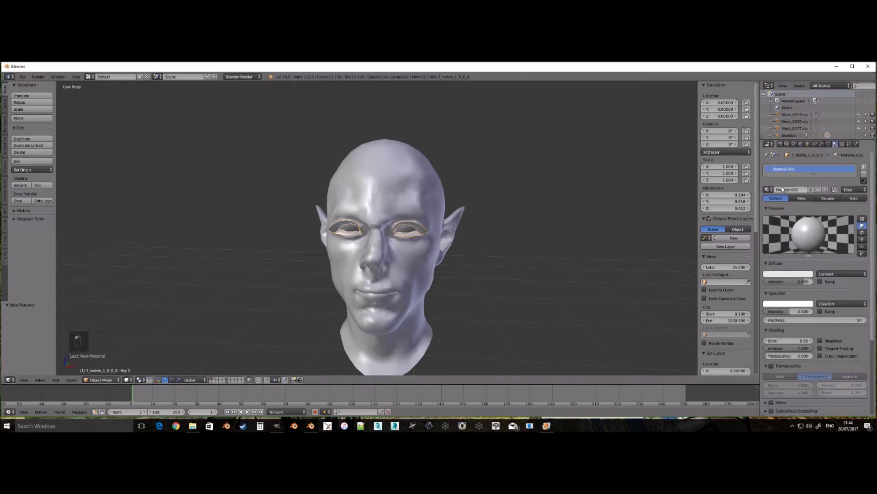
double_click(789, 170)
type("7_lashes_1_0_0_0")
Add a texture to the lashes material using uhel_n_d.png, browsing the image folder with thumbnail previews
left_click(842, 145)
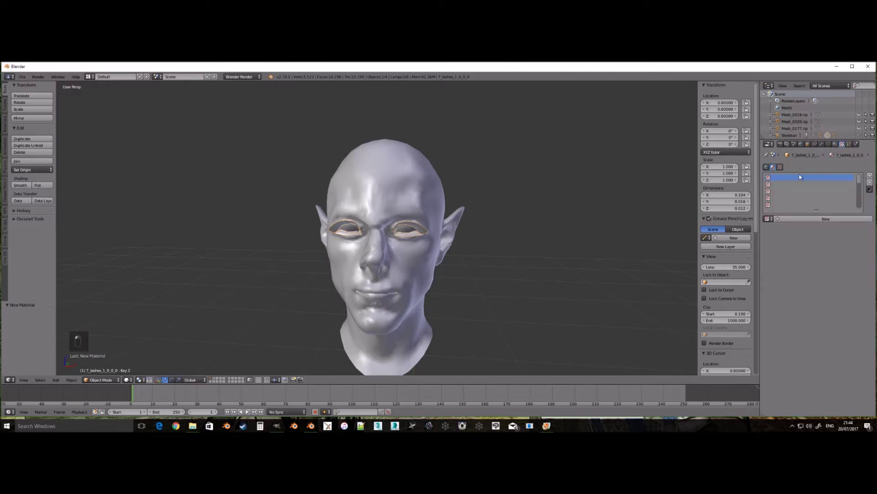
left_click(789, 220)
left_click(839, 328)
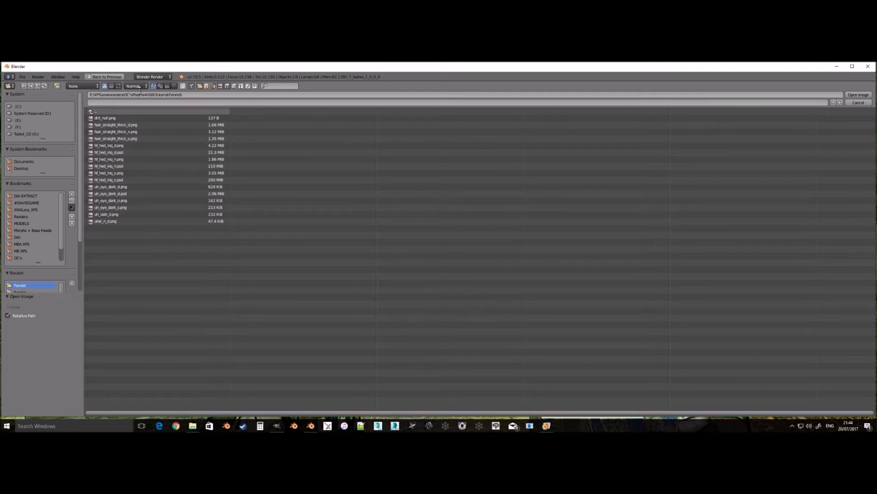
left_click(119, 86)
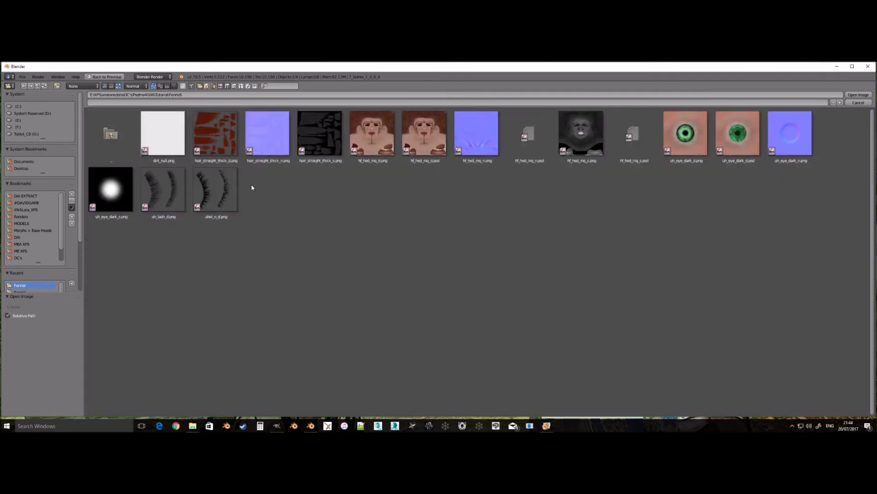
left_click(218, 189)
key("Return")
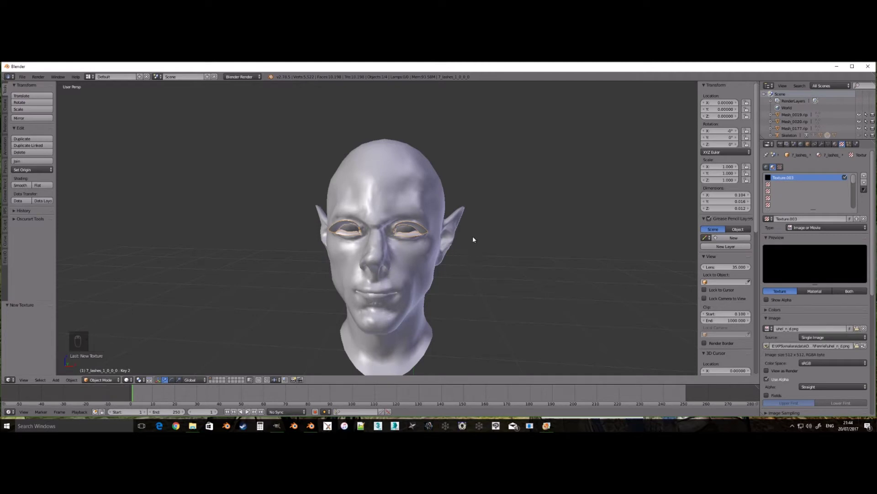
Add a new material to EYE and name it 24_eyes_1_0_0_0
right_click(404, 233)
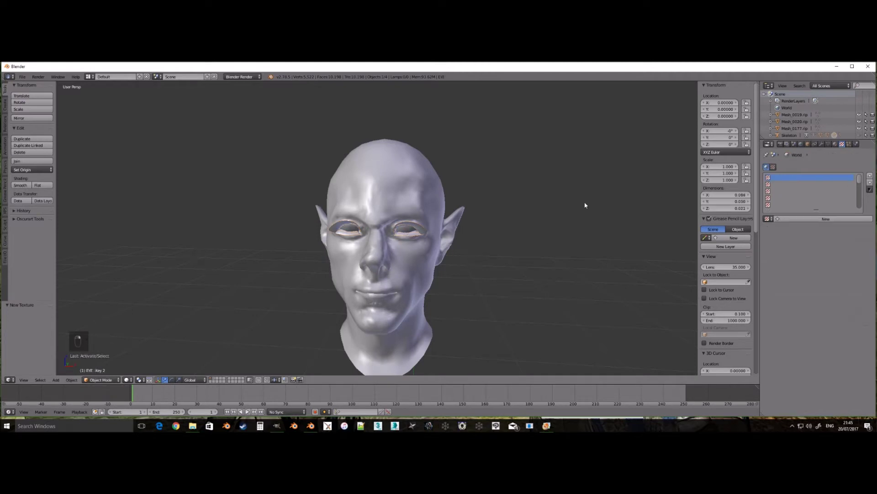
left_click(836, 144)
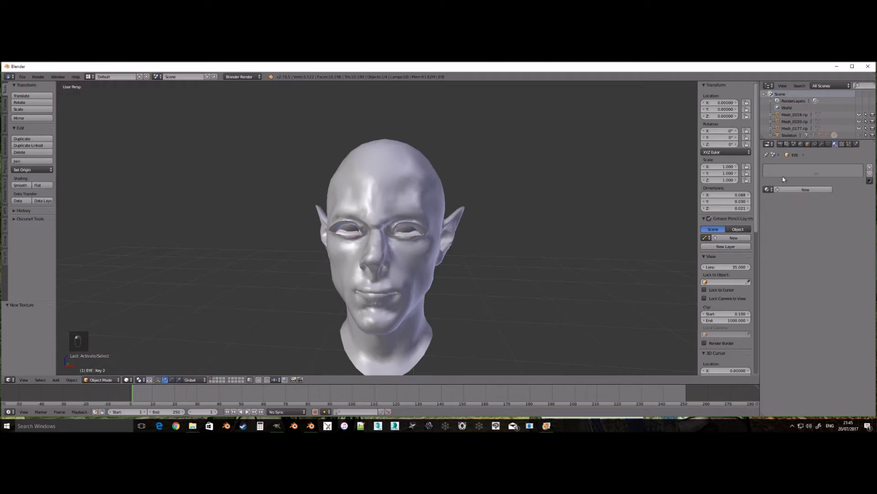
left_click(784, 189)
double_click(786, 169)
type("24_eyes_1_0")
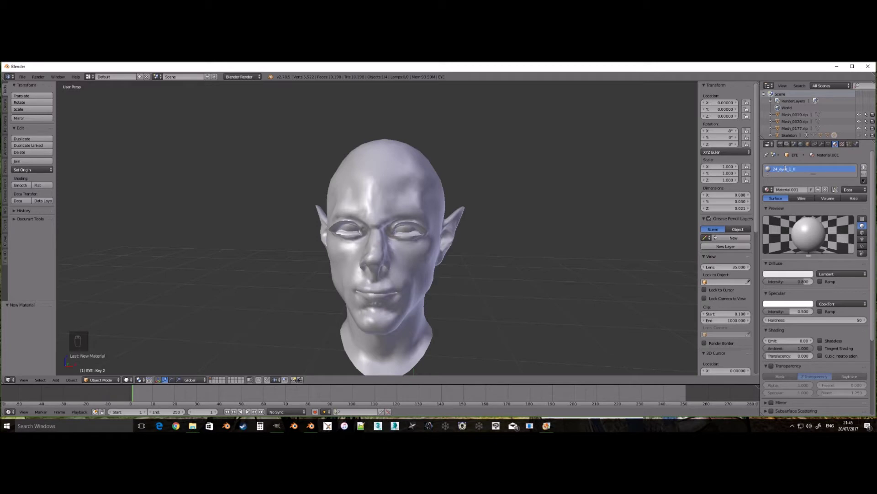
type("_0_0")
key("Return")
double_click(786, 169)
Load uh_eye_dark_d.png as the eye material's first texture and assign the existing DIRT texture to the second slot
left_click(842, 144)
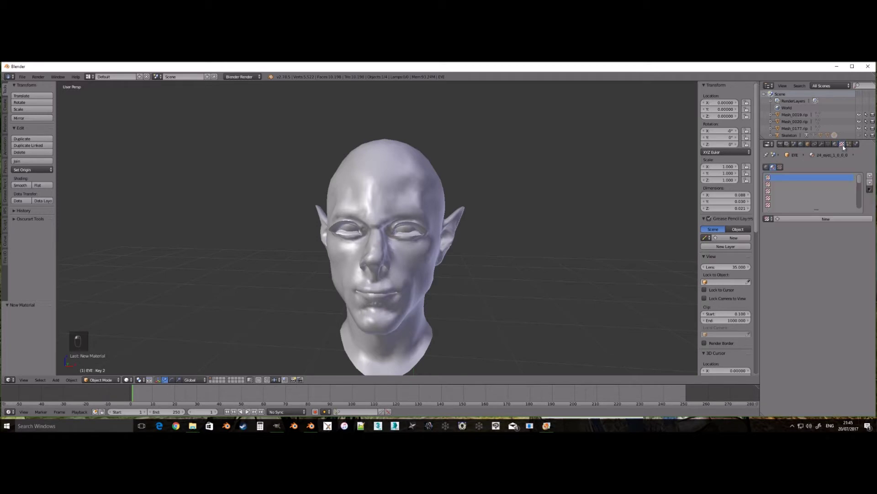
left_click(777, 220)
left_click(829, 329)
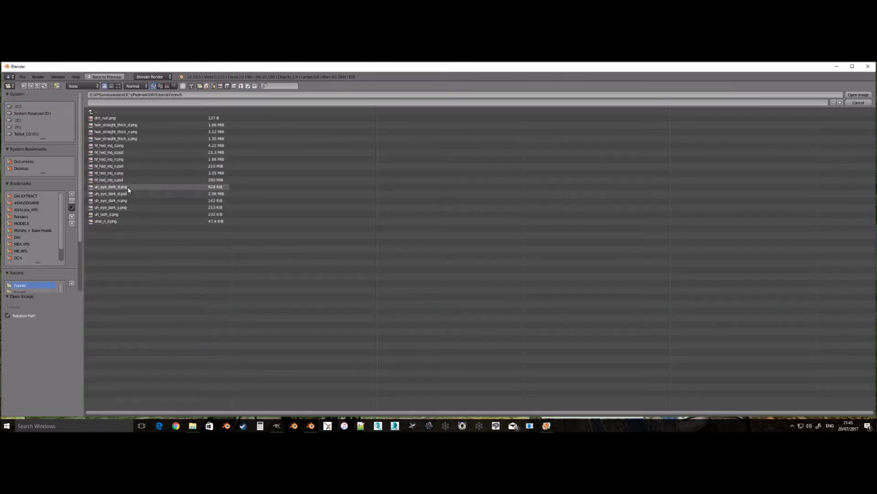
key("Return")
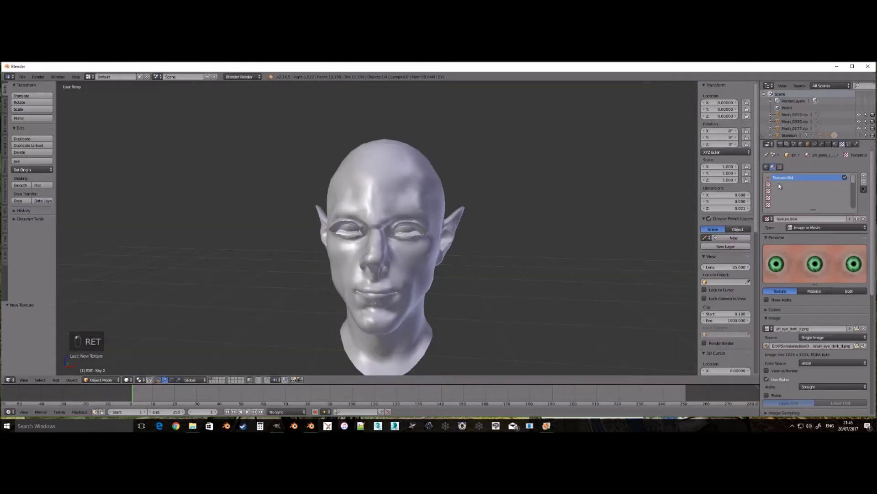
left_click(769, 219)
left_click(778, 229)
Add a third texture to the eye material using the normal map uh_eye_dark_n.png
left_click(783, 191)
left_click(826, 219)
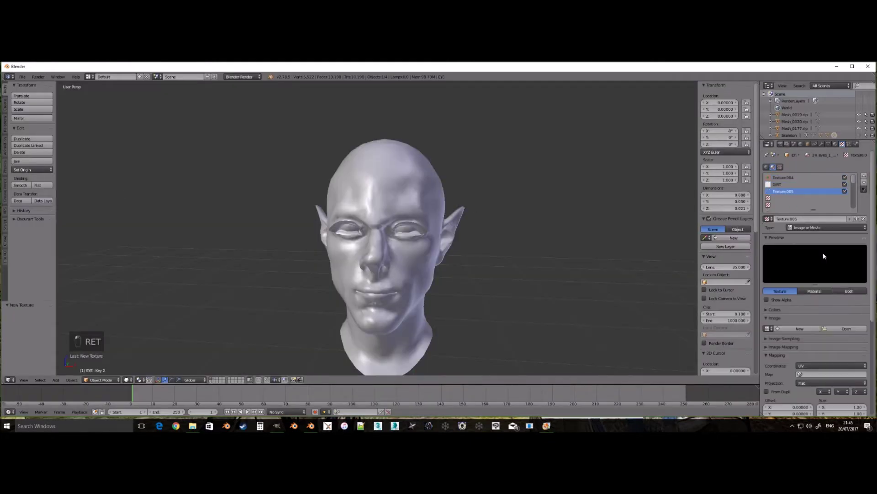
left_click(846, 329)
left_click(125, 200)
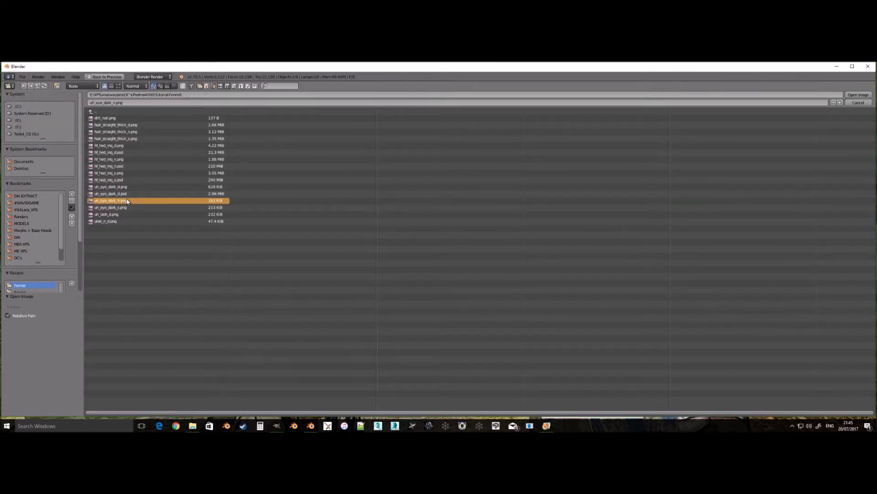
key("Return")
Add a fourth texture to the eye material using the specular map uh_eye_dark_s.png
left_click(783, 198)
left_click(826, 219)
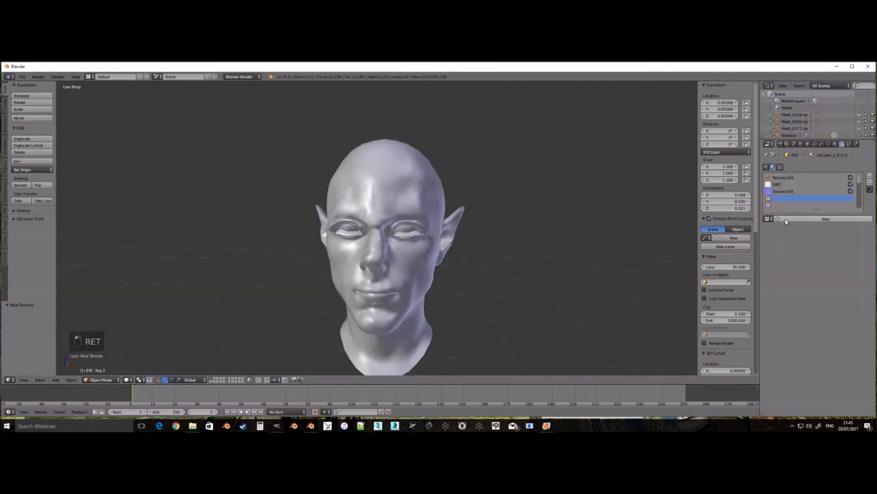
left_click(849, 328)
left_click(124, 206)
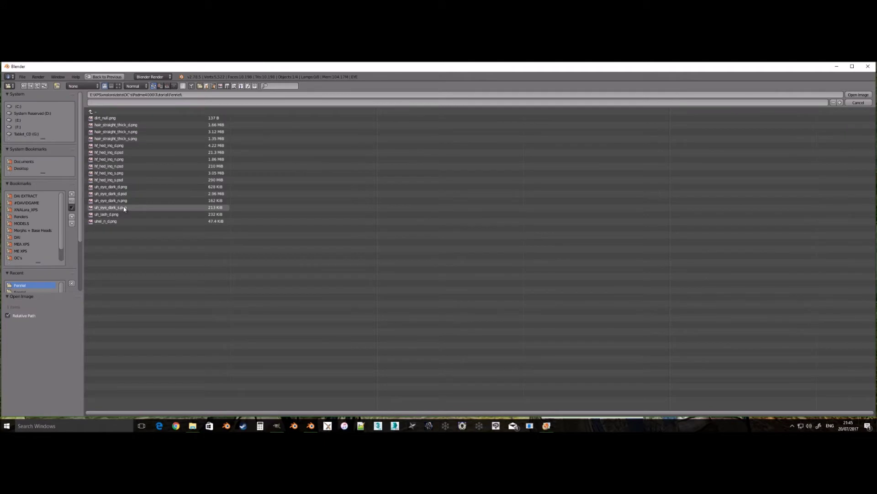
key("Return")
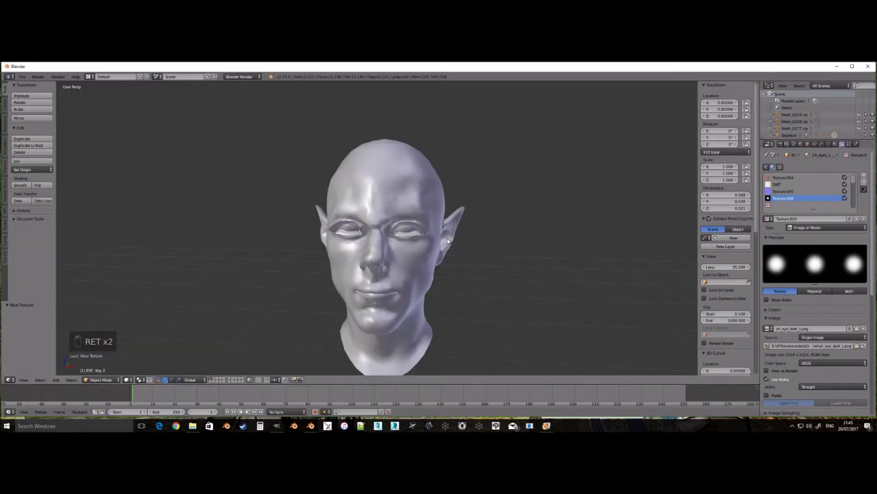
Unhide all hidden objects, including the skeleton, and select everything
key("alt+h")
key("a")
key("a")
key("a")
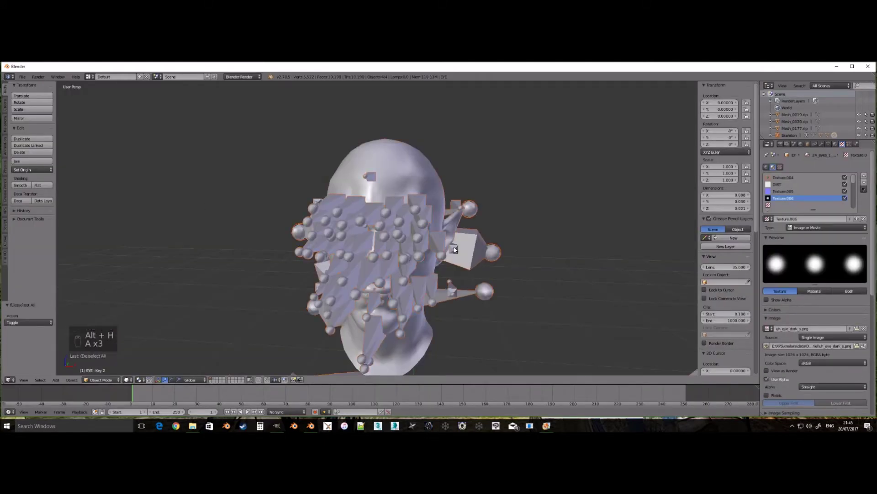
Export the selected meshes and skeleton as an XPS model into the Fennel folder, entering xps in the file name
left_click(5, 210)
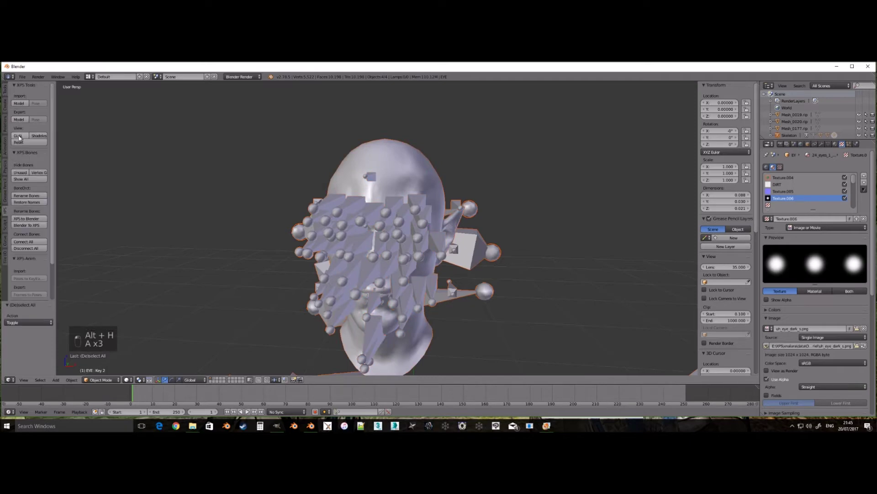
left_click(18, 120)
left_click(125, 103)
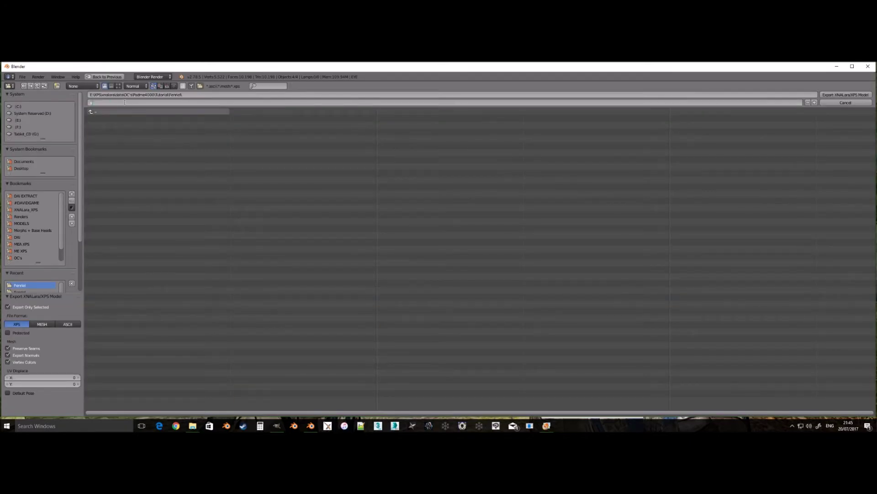
type("xps")
key("Return")
key("Return")
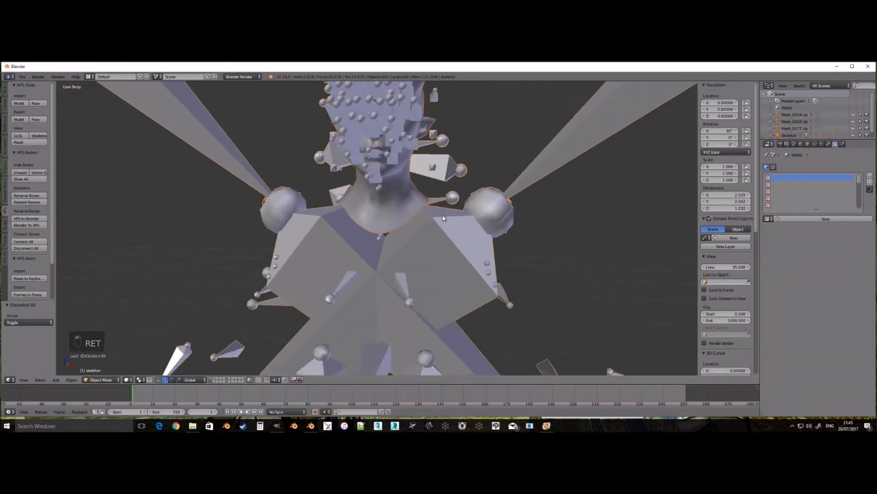
Hide the exported model and import the ripped head and eye meshes through a search for import operators
key("h")
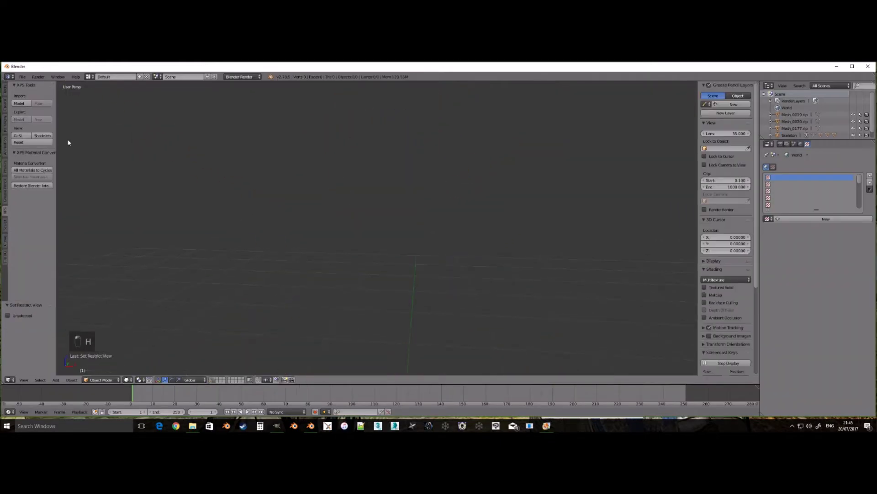
key("space")
type("obj")
key("BackSpace")
key("BackSpace")
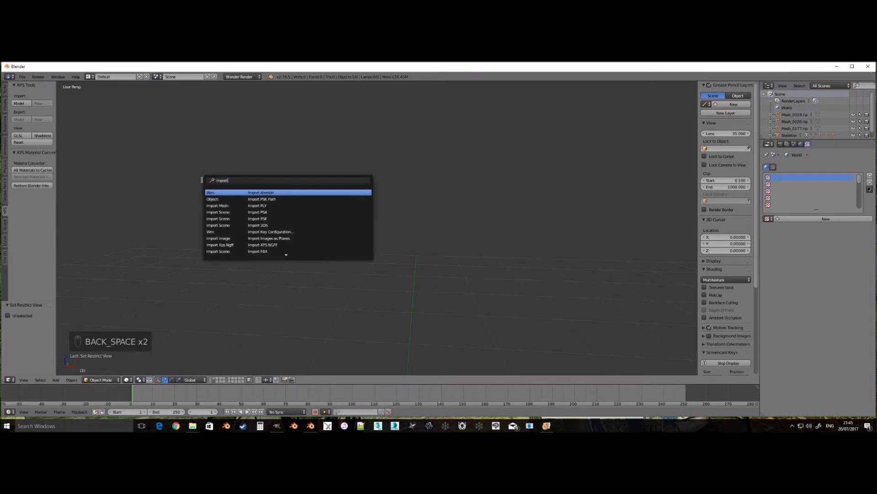
left_click(265, 238)
key("Return")
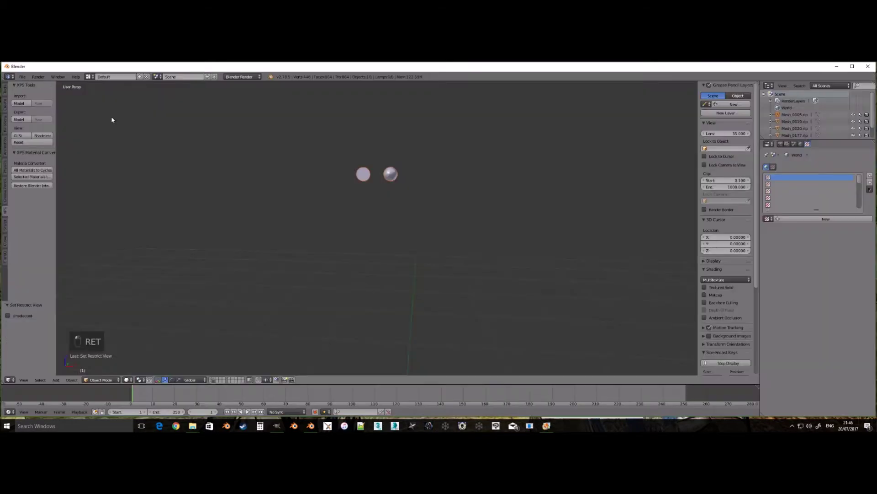
key("a")
key("a")
key("a")
key("g")
left_click(431, 218)
key("ctrl+z")
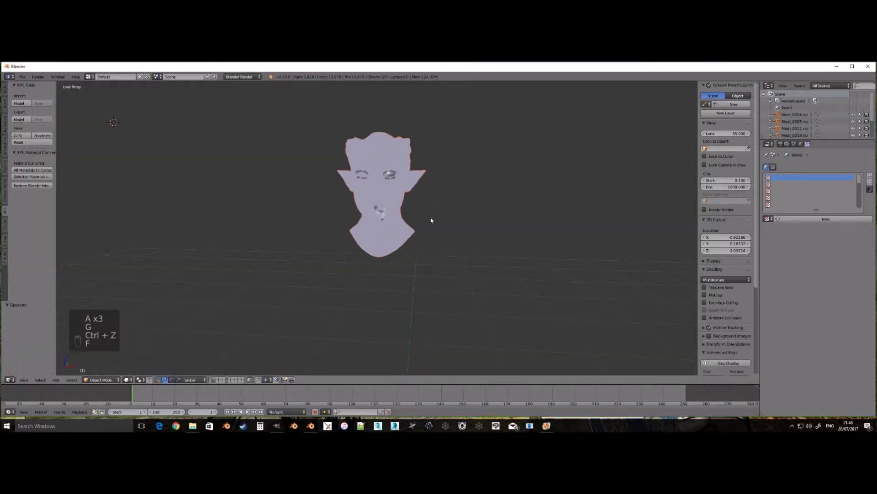
Move the selected ripped head meshes along the X axis so they stand beside the other head
key("g")
key("x")
left_click(484, 216)
left_click(209, 379, "shift")
key("g")
key("x")
left_click(519, 240)
key("KP_1")
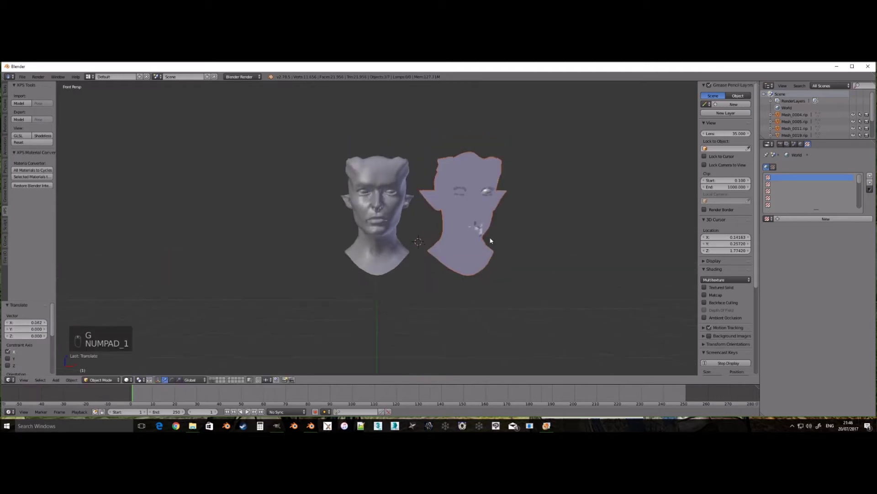
Join the ripped head mesh as a shape key onto the FACE mesh and set the key's value to 1.000
scroll(490, 239, "up", 2)
right_click(488, 236)
right_click(416, 214, "shift")
left_click(828, 144)
left_click(870, 292)
left_click(789, 309)
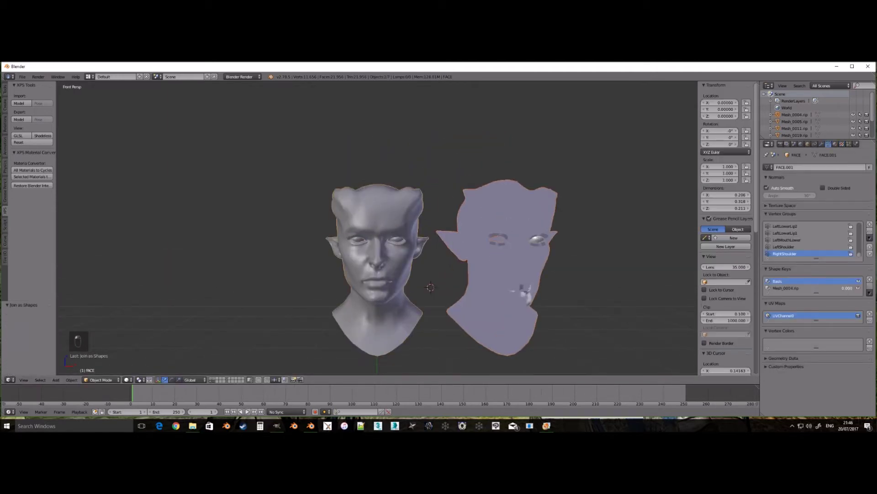
left_click_drag(847, 287, 872, 287)
Join the ripped eyelash mesh as a shape key onto the LASHES mesh
right_click(498, 243)
right_click(402, 239, "shift")
left_click(870, 292)
left_click(818, 308)
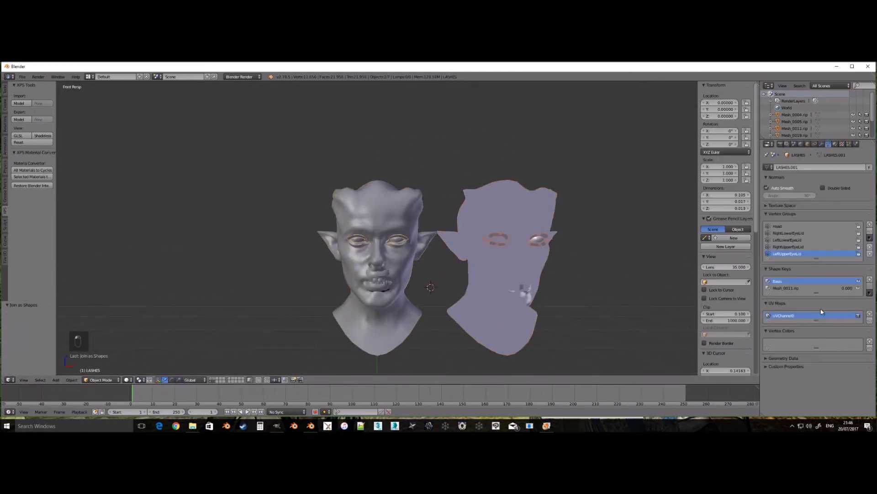
Join the ripped eye mesh as a shape key onto the EYE.001 mesh and set the key's value to 1.000
right_click(536, 240)
right_click(398, 240, "shift")
left_click(870, 288)
left_click(798, 305)
left_click_drag(847, 283, 872, 283)
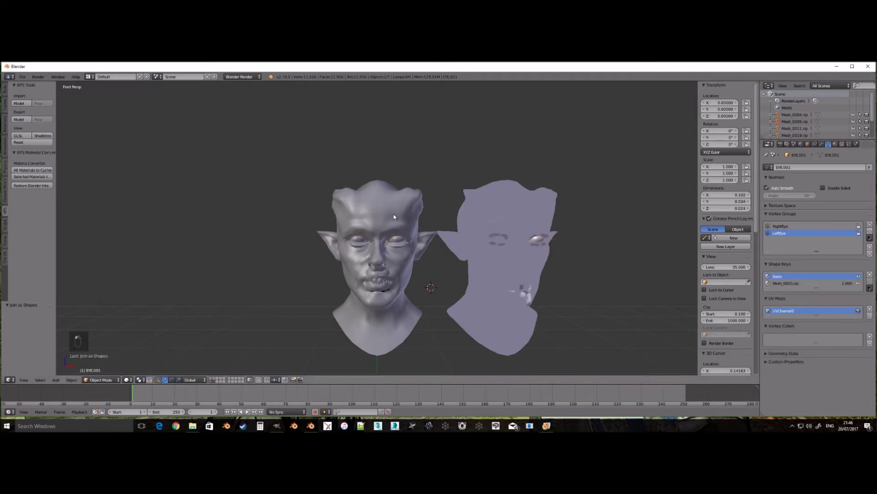
Isolate the model's layer, create a new shape from the FACE mesh's current mix, and remove its Basis and ripped-mesh shape keys
left_click(211, 379)
scroll(424, 288, "up", 1)
middle_click_drag(421, 304, 425, 266, "shift")
scroll(427, 272, "up", 1)
right_click(411, 265)
key("Tab")
key("Tab")
left_click(870, 293)
left_click(804, 329)
left_click(811, 281)
double_click(869, 286)
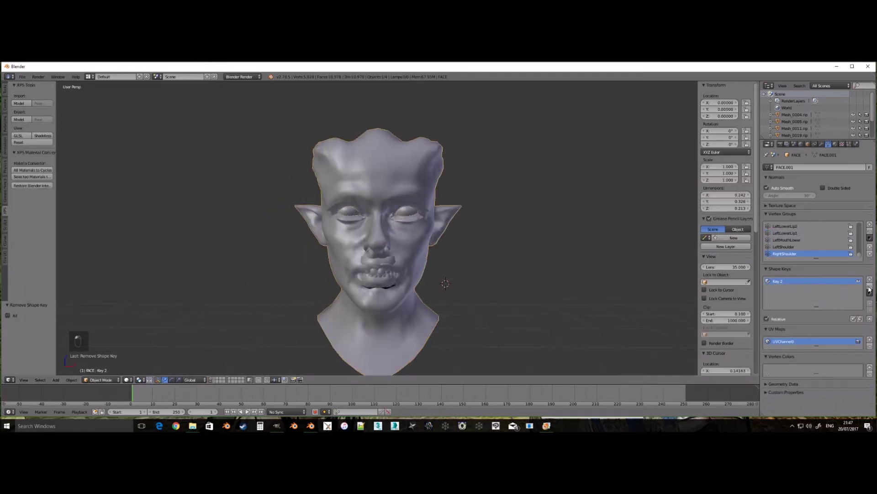
Create a new shape from the eye mesh's current mix and remove its two original shape keys
right_click(410, 212)
left_click(870, 288)
left_click(800, 325)
left_click(811, 276)
double_click(870, 281)
Create a new shape from the LASHES mesh's current mix and remove its two original shape keys
right_click(379, 275)
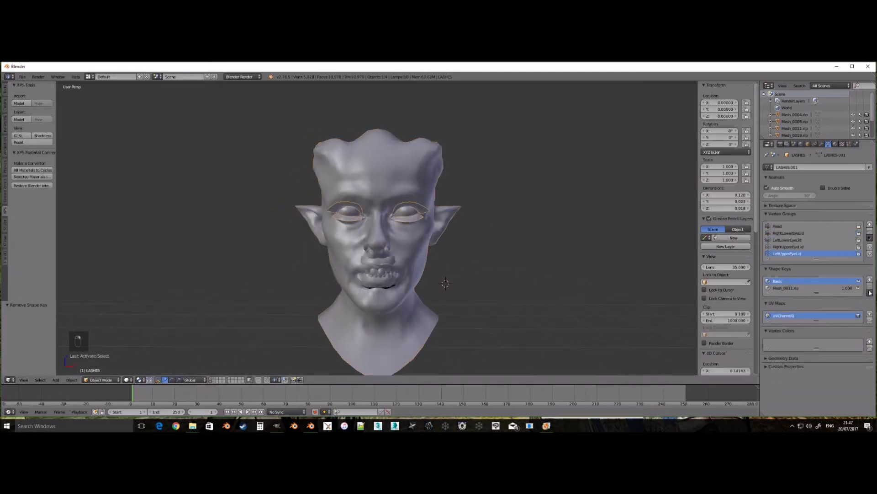
left_click(870, 292)
left_click(802, 329)
left_click(813, 281)
double_click(870, 286)
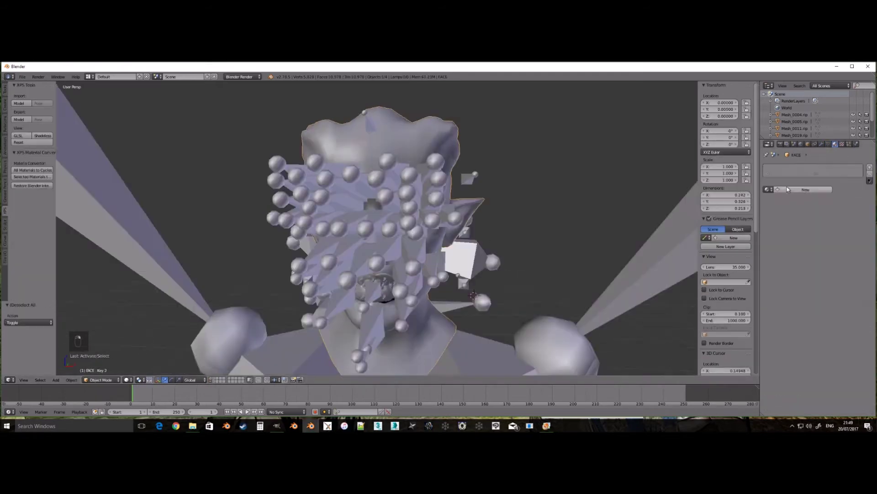
Add a new material named 24_head_1_0_0_ to the FACE mesh
left_click(789, 189)
double_click(788, 169)
type("24_head_1_0_0_")
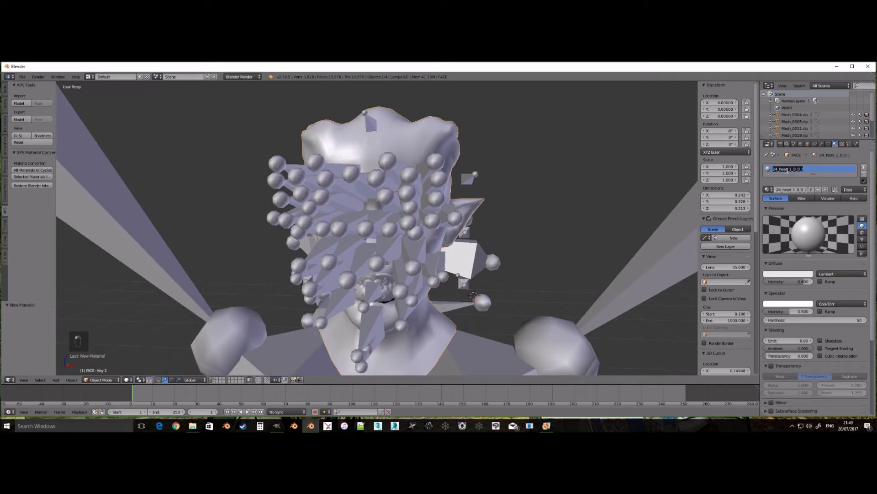
Hide the skeleton and add a first texture to the head material using the image qf_bas_qfh_d.png
left_click(842, 144)
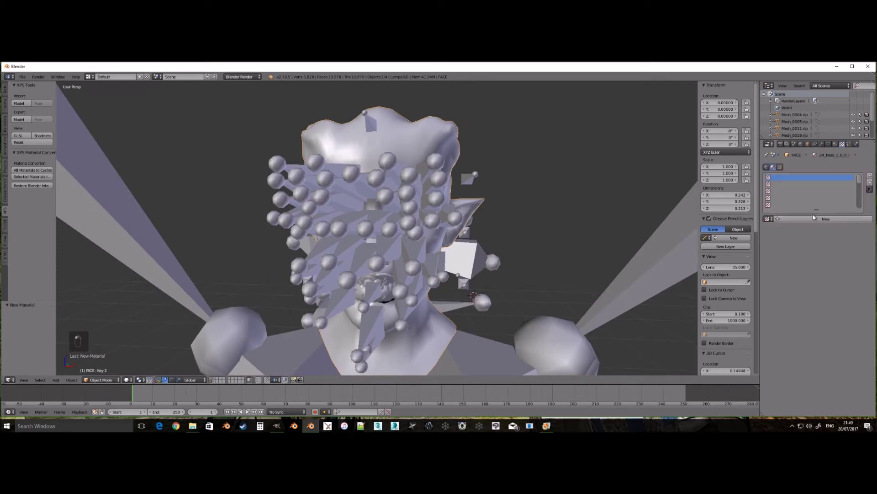
left_click(816, 218)
right_click(441, 199)
key("h")
right_click(445, 169)
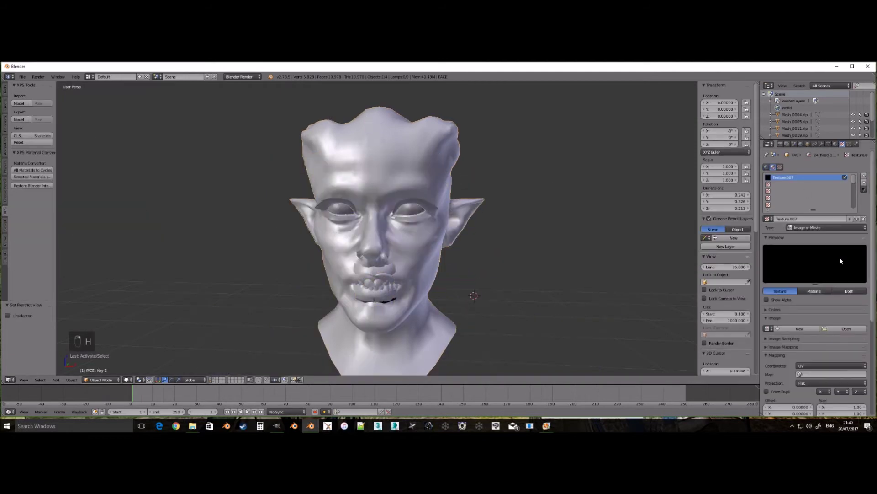
left_click(847, 329)
left_click(131, 145)
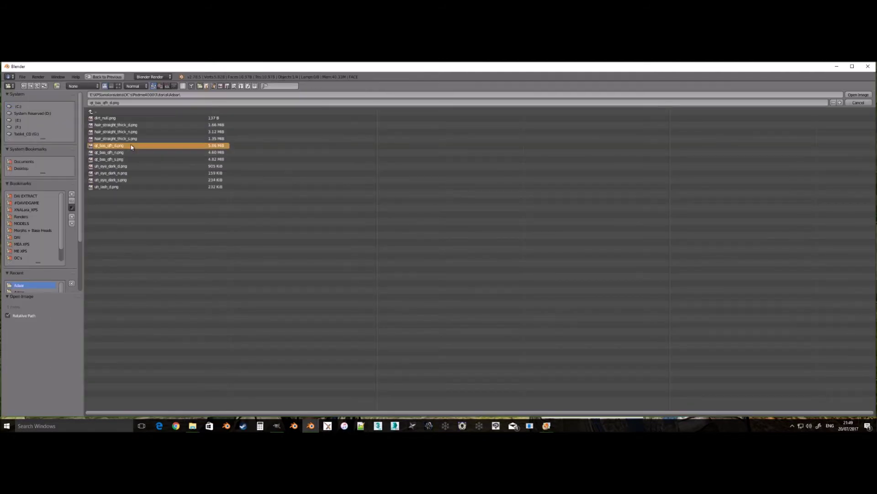
key("Return")
Add new textures in the head material's third and fourth slots, loading qf_bas_qfh_n.png and qf_bas_qfh_s.png
left_click(783, 192)
left_click(828, 219)
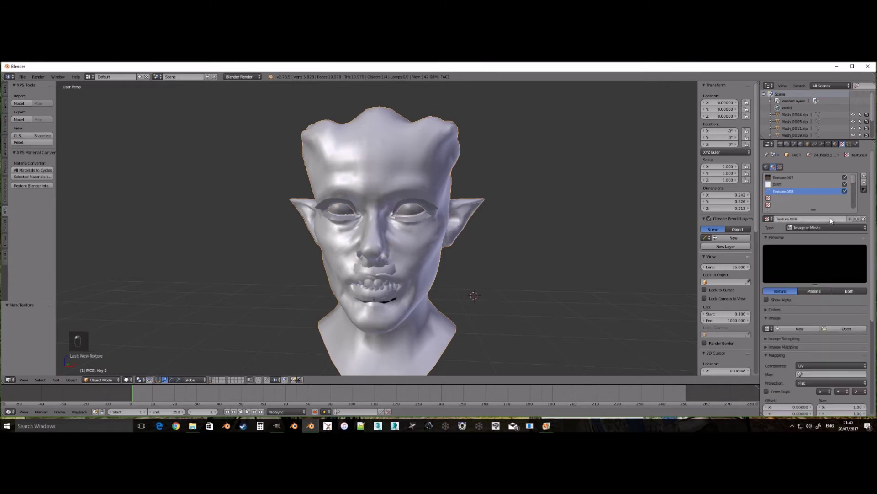
left_click(846, 329)
left_click(145, 158)
key("Return")
left_click(782, 198)
left_click(767, 218)
left_click(825, 218)
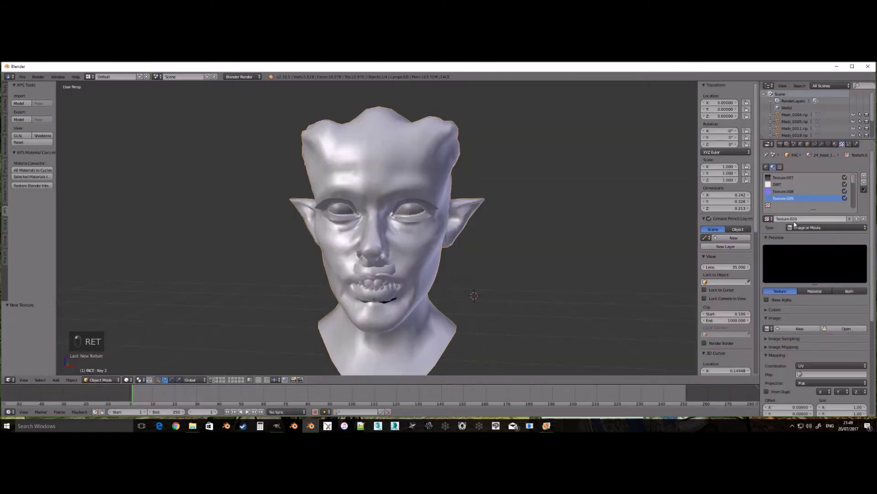
left_click(847, 329)
left_click(147, 157)
key("Return")
Rename the FACE object to match its head material's name
left_click(808, 144)
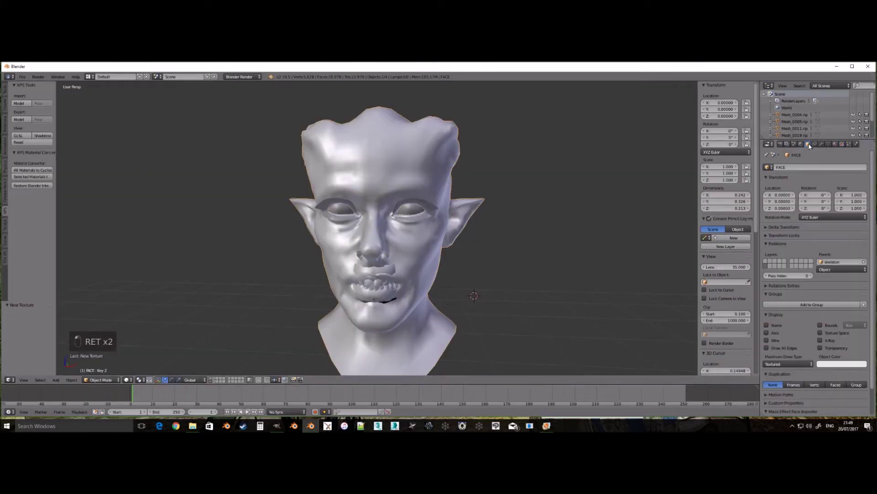
left_click(801, 167)
key("ctrl+v")
key("Return")
Add a new material named 7_lashes_1_0_0 to the LASHES mesh
right_click(431, 209)
left_click(835, 144)
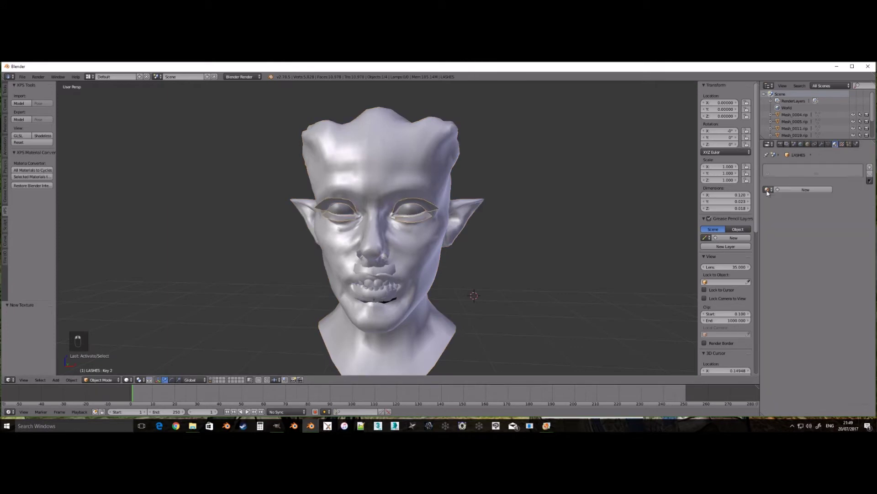
left_click(768, 190)
left_click(805, 190)
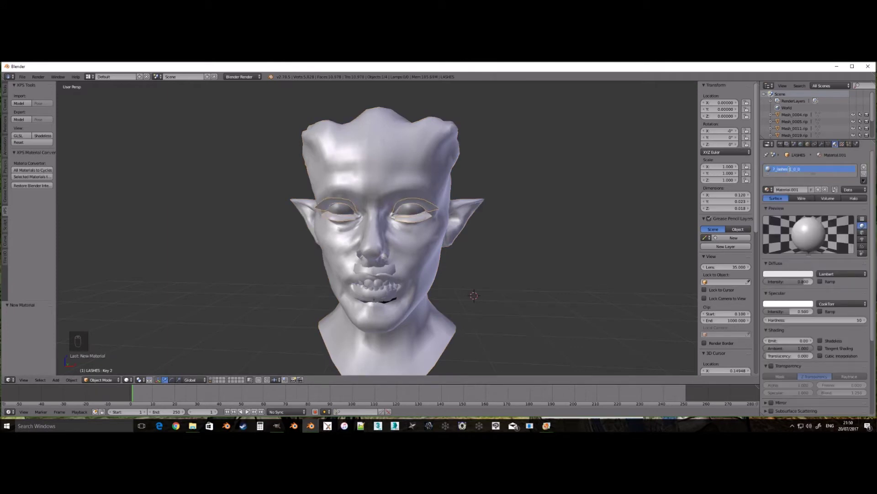
Add a texture using uh_lash_d.png to the lashes material and rename the lashes object 7_lashes_1_0_0
left_click(843, 145)
left_click(826, 218)
left_click(846, 329)
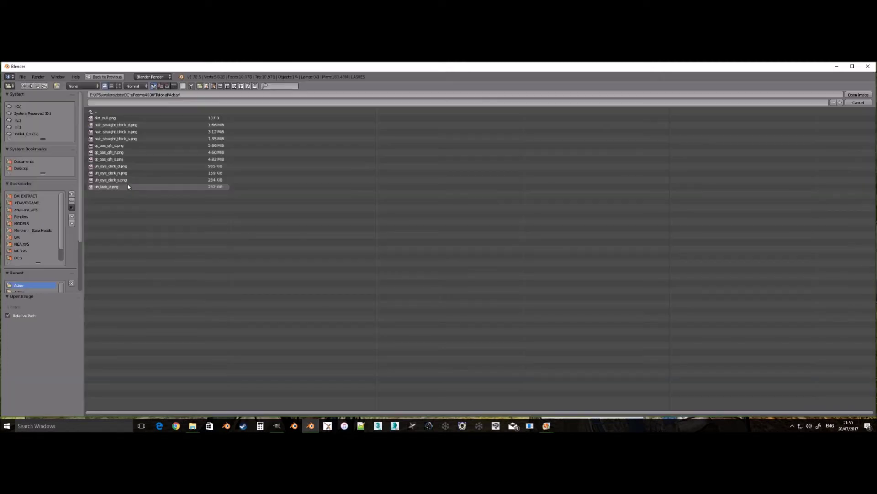
left_click(132, 187)
key("Return")
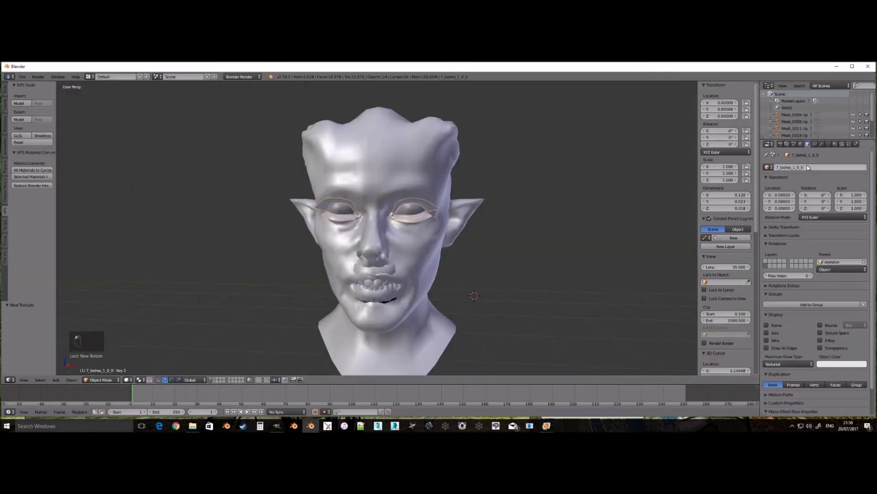
Assign the existing 24_eyes_1_0_0_0 material to the eye mesh and give the eye object the same name
right_click(414, 212)
left_click(835, 145)
left_click(769, 190)
left_click(780, 200)
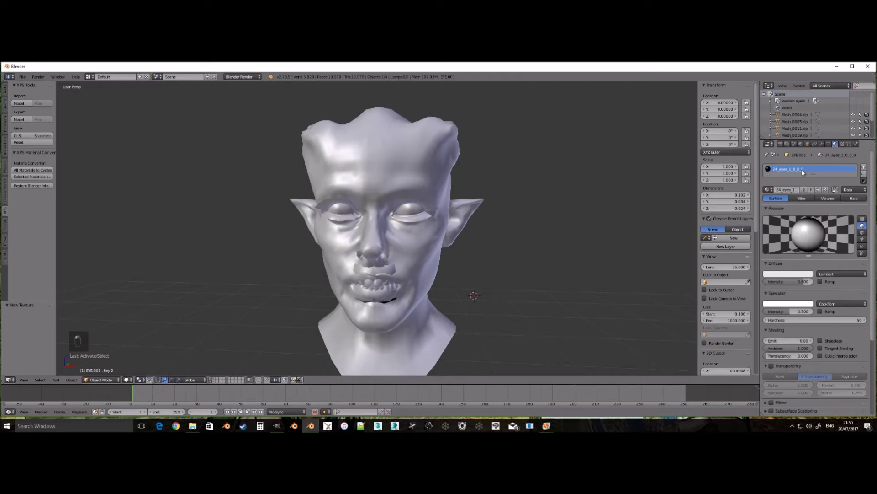
double_click(803, 171)
key("ctrl+c")
left_click(808, 144)
left_click(811, 167)
key("ctrl+v")
key("Return")
Unhide the skeleton, select all objects and export them as an XPS model
key("alt+h")
key("a")
key("a")
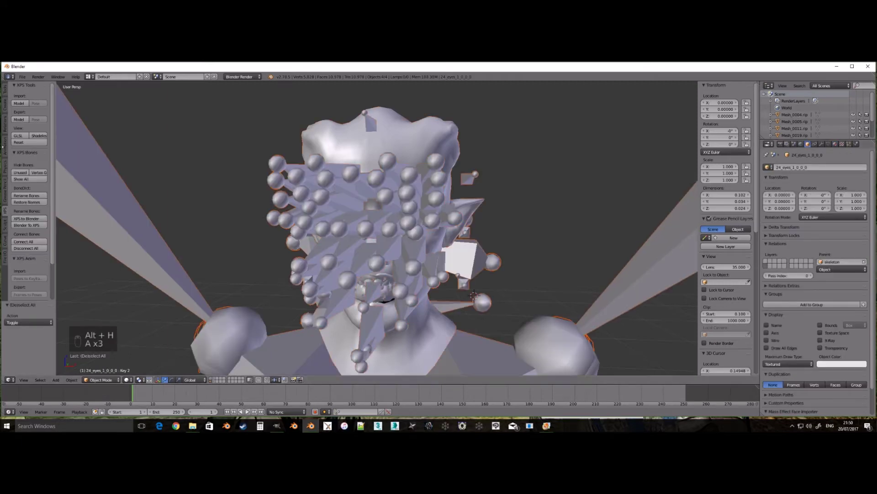
left_click(22, 120)
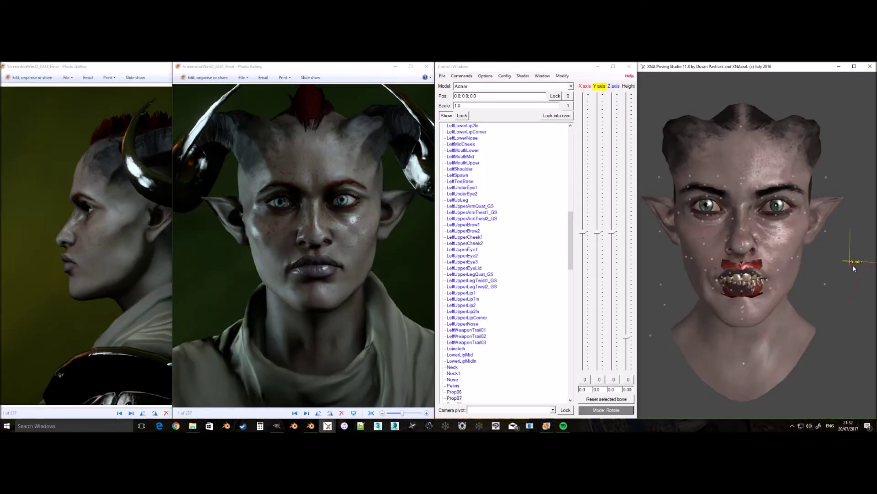
In XNA Posing Studio, switch to Move mode and set the RightUpperLip2 bone's Z offset to 9.0
left_click_drag(857, 319, 744, 276)
scroll(726, 274, "up", 2)
left_click(759, 249)
scroll(851, 278, "up", 5)
scroll(851, 279, "down", 5)
scroll(521, 261, "down", 4)
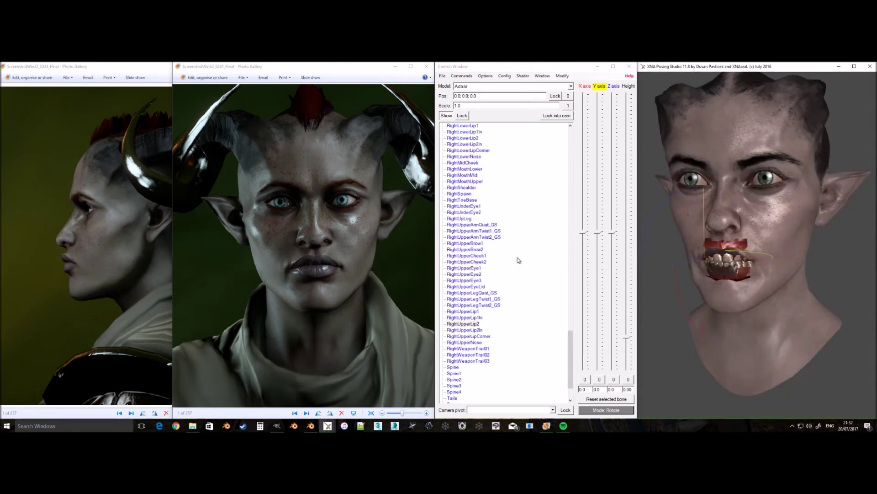
left_click(607, 410)
scroll(612, 254, "up", 3)
left_click_drag(612, 255, 612, 254)
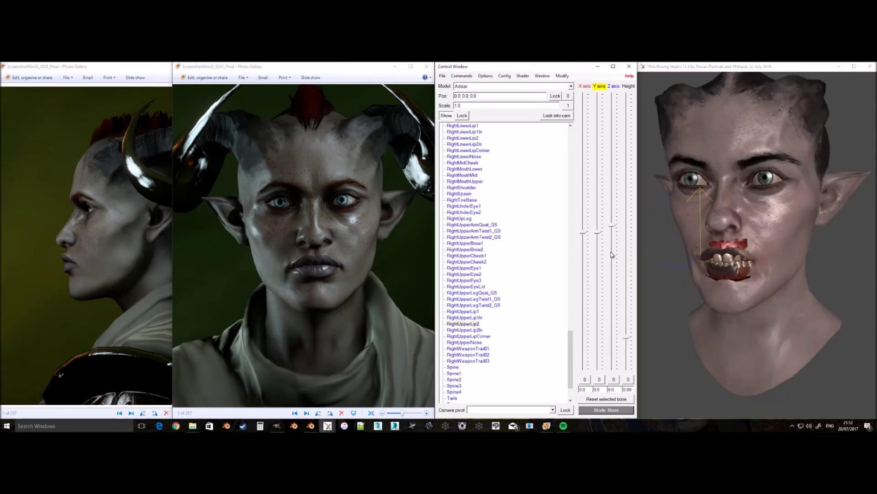
Move the RightUpperLip1, LeftUpperLip1 and LeftUpperLip2 bones forward along the Z axis, setting LeftUpperLip2 to 6.0
left_click(463, 312)
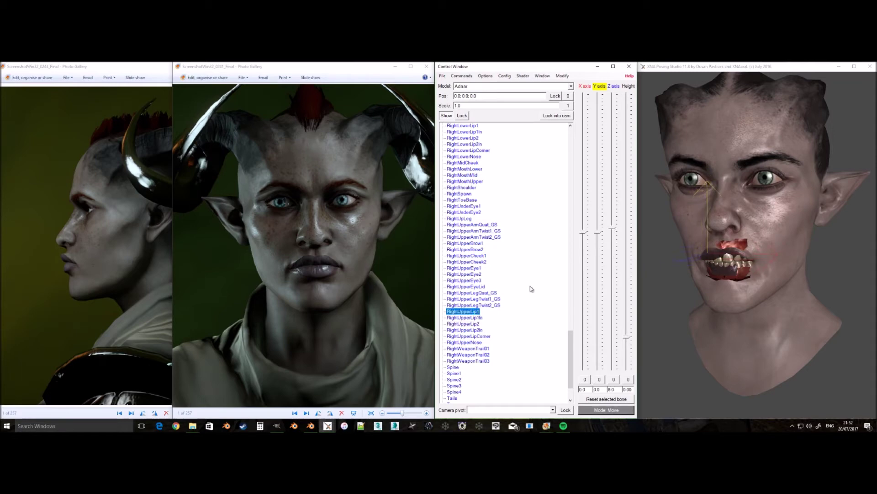
left_click_drag(570, 346, 571, 228)
left_click(462, 286)
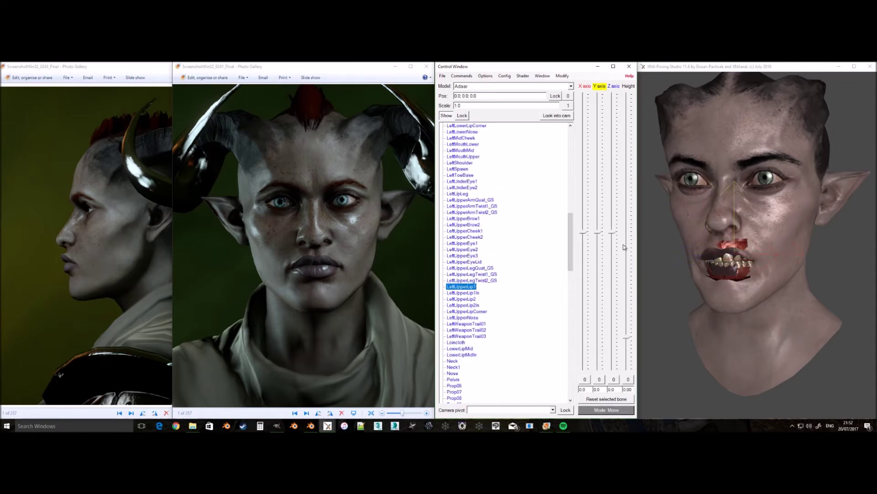
scroll(612, 243, "up", 2)
left_click(462, 299)
scroll(611, 246, "up", 1)
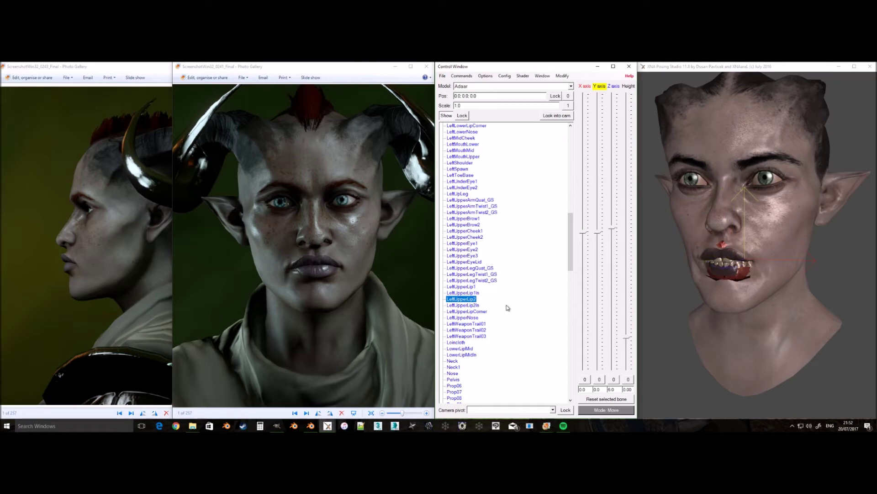
scroll(507, 308, "down", 5)
left_click(459, 255)
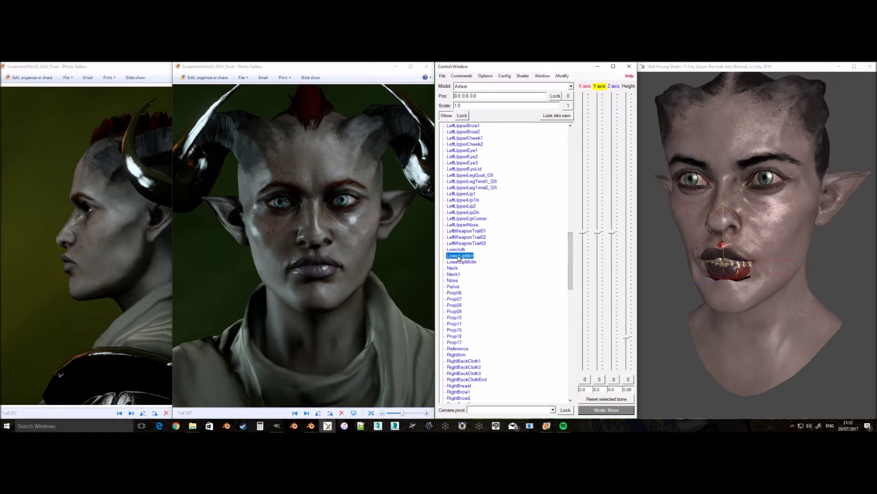
left_click(611, 242)
Set the UpperLipMid bone's Z offset to 6.0
scroll(520, 278, "down", 1)
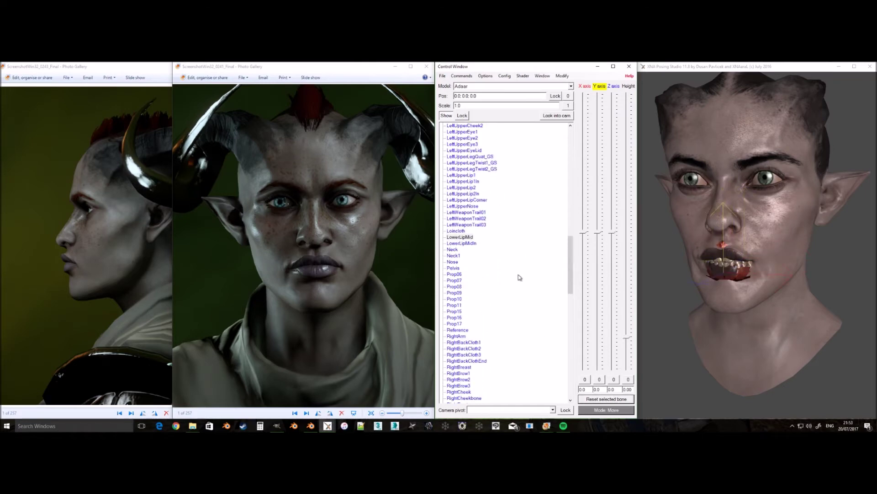
scroll(519, 277, "down", 20)
left_click(460, 392)
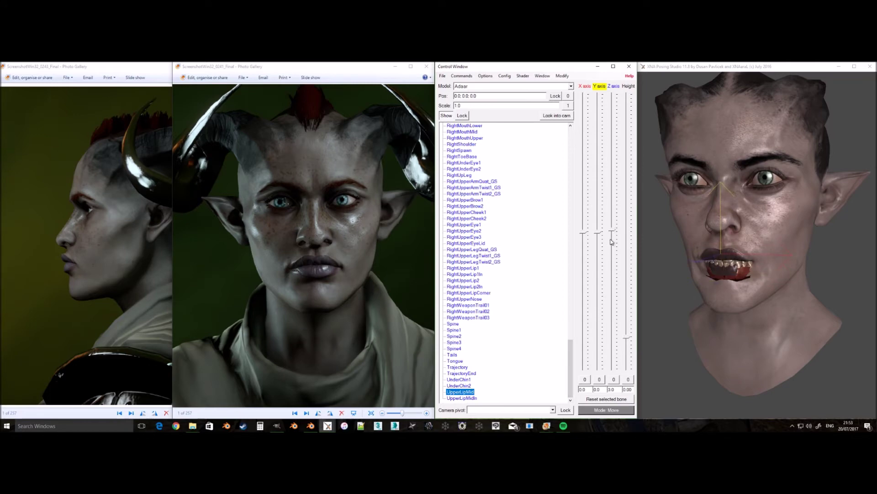
scroll(612, 242, "up", 1)
Set the LeftUpperLip1 bone's Z offset to 6.0 and pick the RightUpperLip2 bone on the model
mouse_move(846, 294)
left_mouse_down()
mouse_move(786, 291)
mouse_move(833, 288)
left_mouse_up()
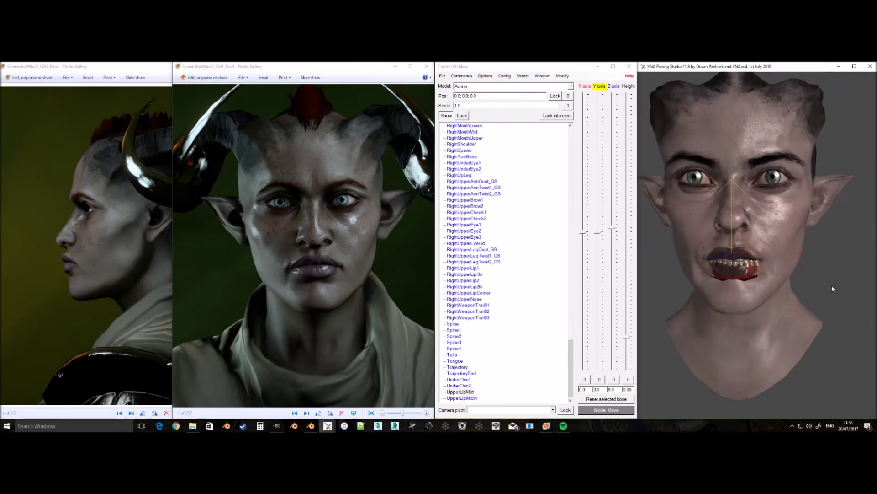
left_click(747, 252)
scroll(614, 237, "up", 1)
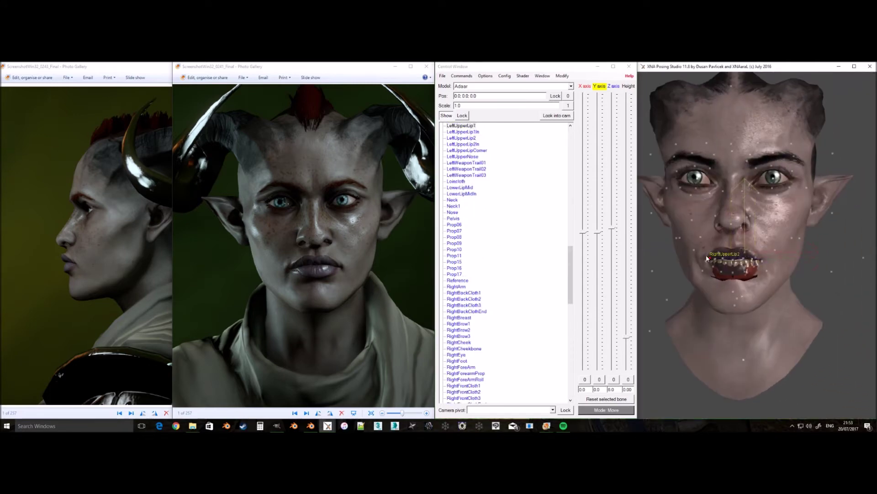
left_click(707, 258)
mouse_move(844, 270)
left_mouse_down()
mouse_move(783, 270)
mouse_move(844, 273)
left_mouse_up()
Adjust the position of the nose bone and the bones on both sides of the nostrils
left_click(734, 226)
mouse_move(601, 240)
left_mouse_down()
mouse_move(585, 240)
mouse_move(614, 242)
left_mouse_up()
left_click(752, 221)
left_click(716, 220)
left_click(753, 220)
Adjust the lower lip bones LeftLowerLip2, LeftLowerLip1, LowerLipMid and RightLowerLip1 in turn
left_click(758, 275)
left_click(747, 274)
left_click(734, 276)
left_click(723, 274)
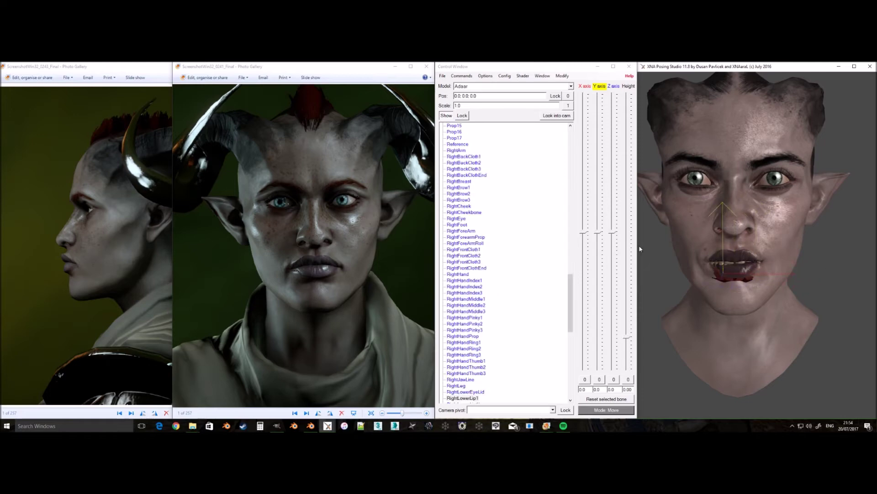
Move the RightLowerLip2 bone to 12.0, RightLowerLip1 further forward and LowerLipMid to 9.0 on the Z axis
left_click(716, 269)
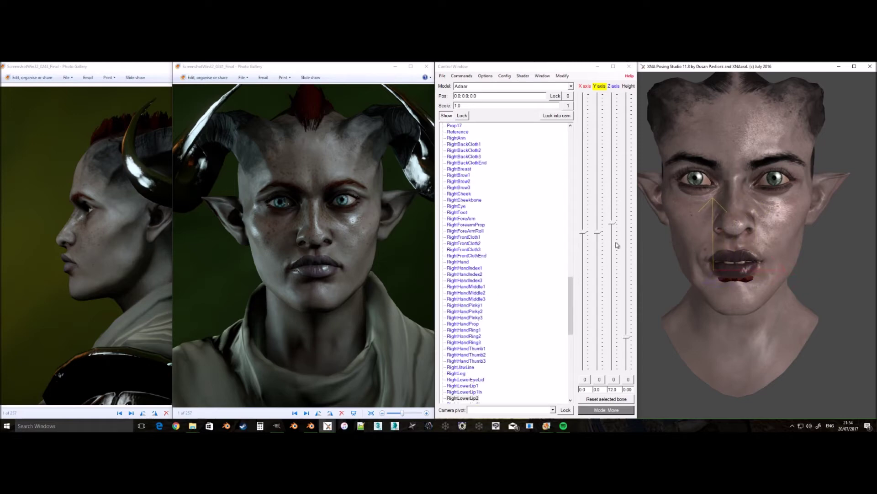
left_click(724, 274)
scroll(615, 246, "up", 1)
left_click(736, 276)
scroll(615, 239, "up", 1)
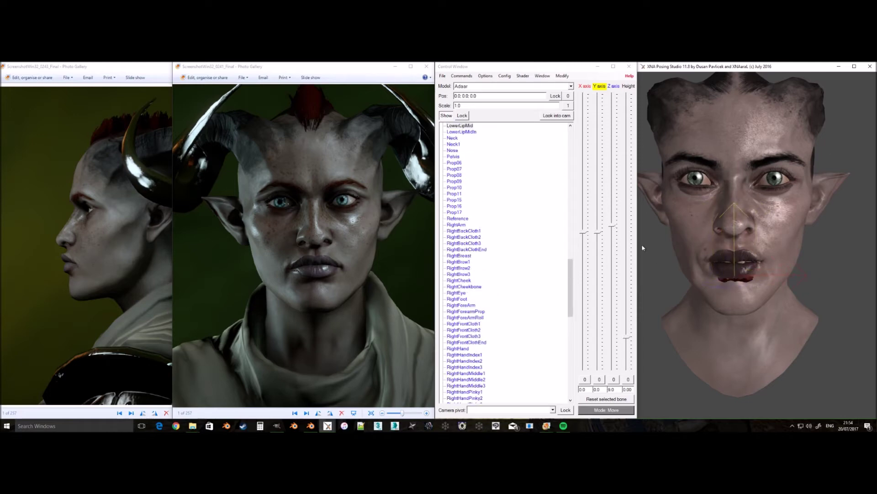
Move the LeftLowerLip1 bone forward and the LeftLowerLip2 bone to 12.0 on the Z axis
left_click(747, 274)
scroll(612, 242, "up", 1)
left_click(757, 272)
scroll(616, 241, "up", 1)
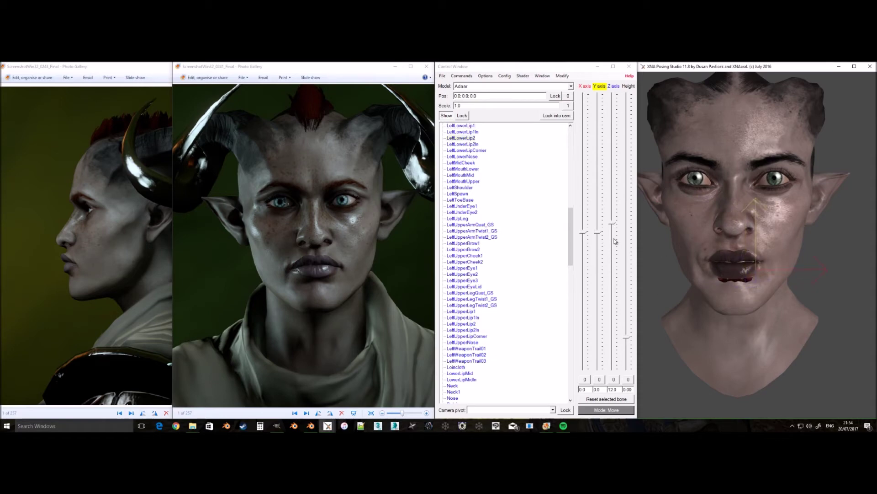
Raise the LeftLowerLip2, LeftLowerLip1 and LowerLipMid bones along the Y axis, setting LowerLipMid to 3.0
scroll(601, 248, "up", 1)
left_click(747, 273)
scroll(602, 238, "up", 1)
left_click(735, 275)
scroll(603, 244, "up", 1)
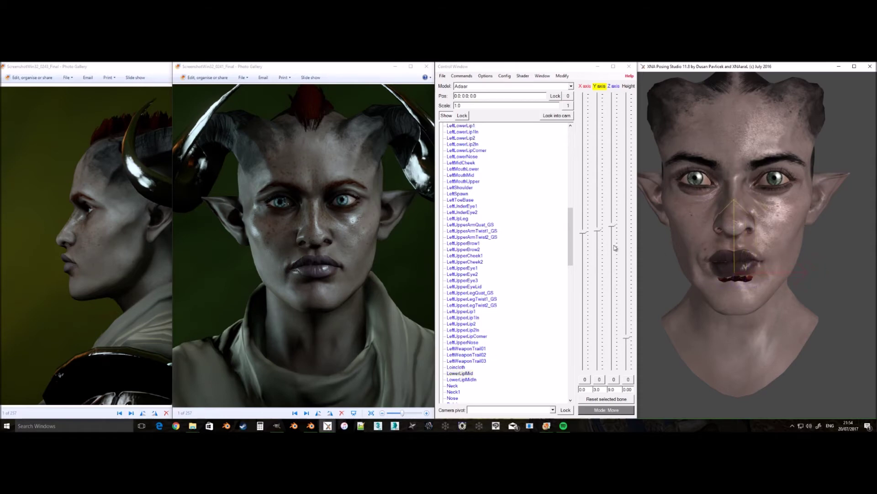
Adjust the right lower lip bones and move the Chin bone to 6.0 on the Z axis
left_click(724, 273)
scroll(600, 246, "up", 1)
left_click(713, 267)
scroll(599, 248, "up", 1)
left_click(737, 292)
mouse_move(837, 283)
left_mouse_down()
mouse_move(792, 286)
mouse_move(849, 288)
left_mouse_up()
scroll(614, 240, "up", 2)
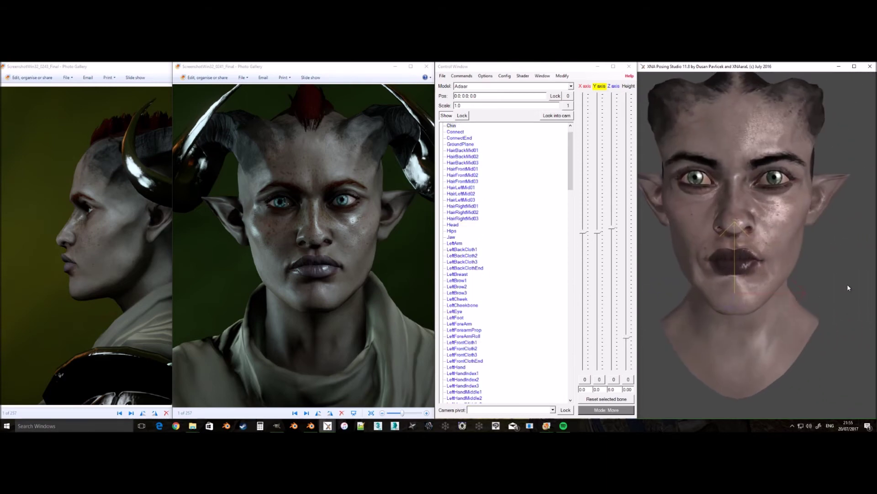
Set the LeftLowerLip2 bone to 3.0 on the X axis and adjust the outer upper lip bones, setting RightUpperLip2 to 3.0 on X
left_click(759, 268)
scroll(604, 241, "up", 1)
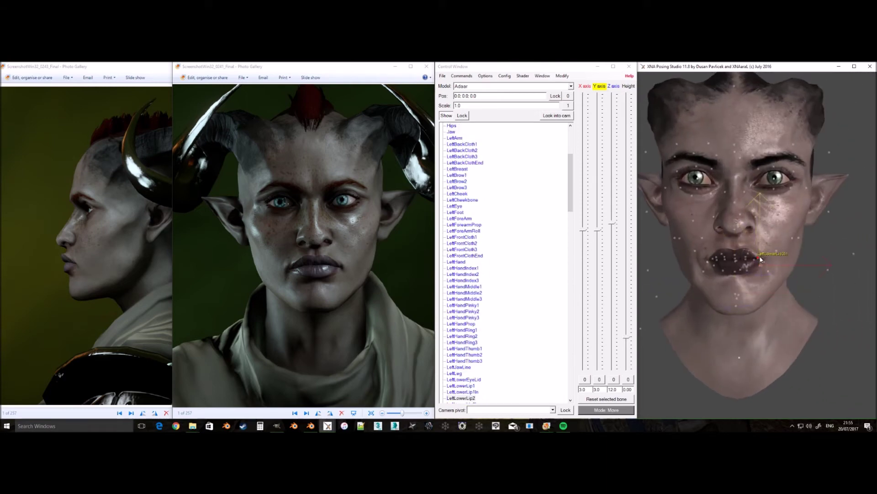
left_click(761, 257)
scroll(609, 237, "up", 1)
left_click(760, 255)
scroll(589, 239, "up", 1)
left_click(712, 258)
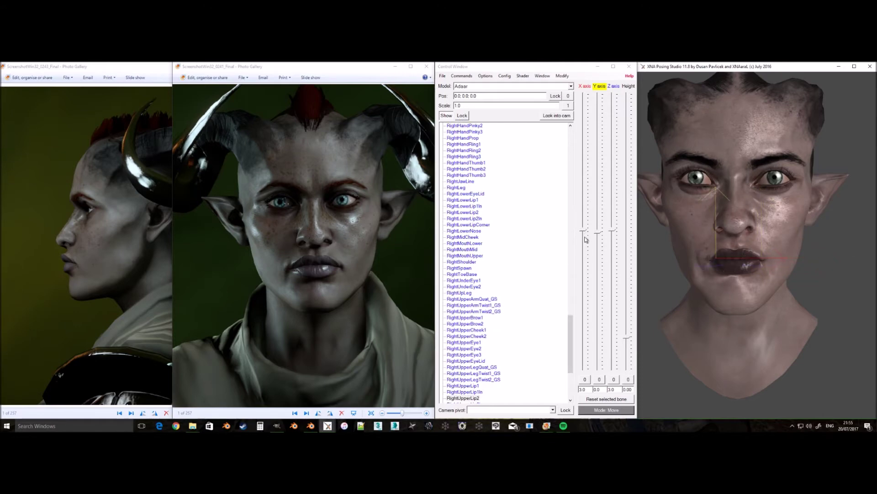
Lower the Nose bone to -3.0 on the Y axis
left_click(738, 233)
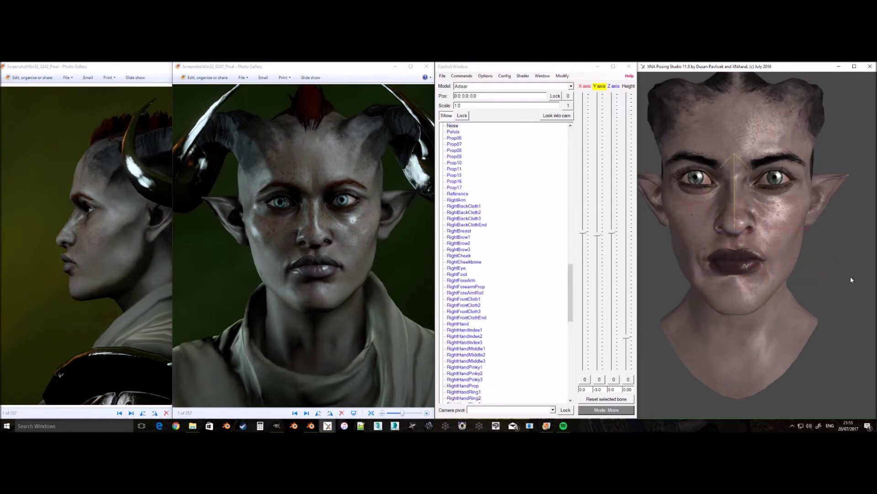
scroll(850, 276, "down", 3)
right_click_drag(834, 243, 834, 260)
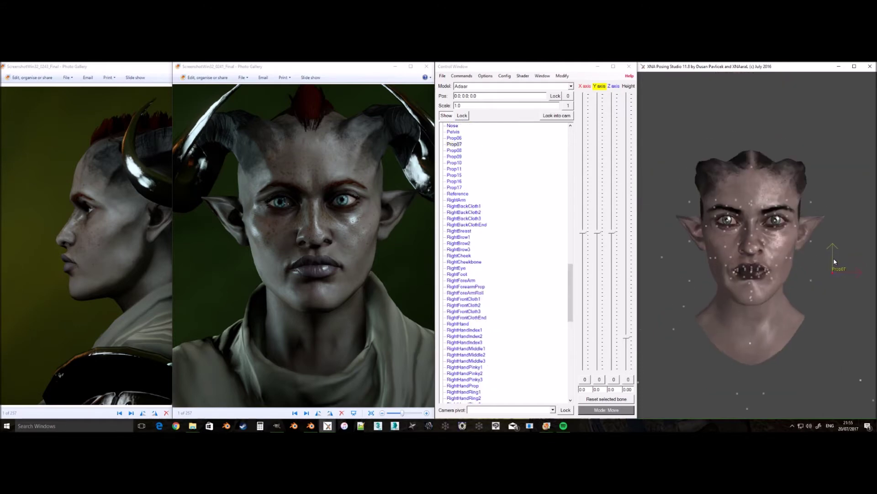
mouse_move(835, 260)
left_mouse_down()
mouse_move(789, 263)
mouse_move(838, 262)
left_mouse_up()
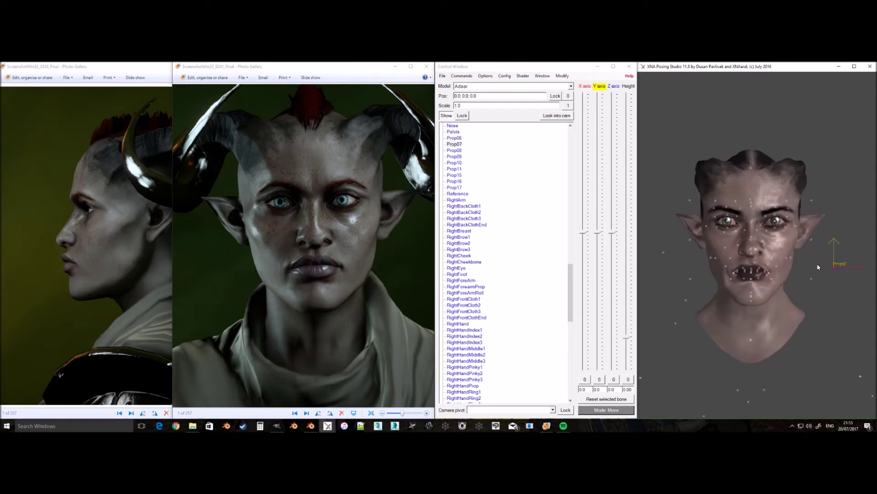
Try the Chin bone at 3.0 on the Y axis and 9.0 on the Z axis
left_click(751, 291)
left_click(599, 239)
left_click(826, 268)
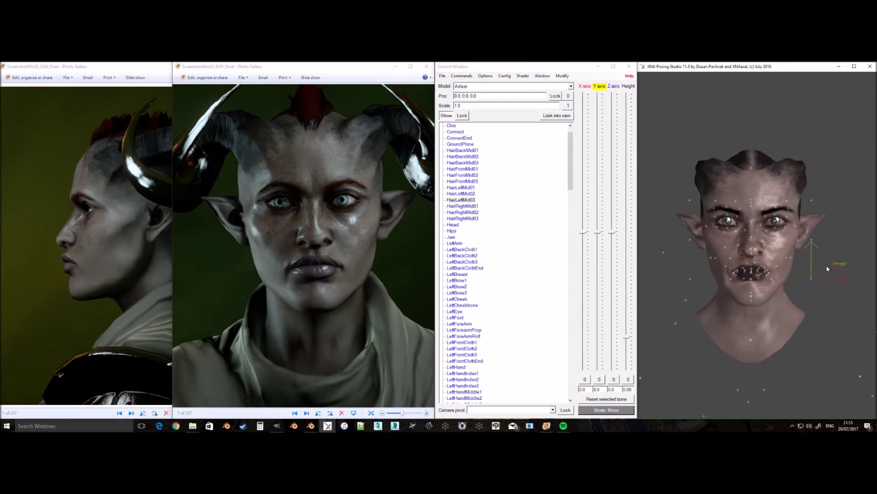
left_click(825, 267)
left_click(751, 291)
scroll(683, 263, "up", 3)
left_click(600, 239)
scroll(601, 239, "down", 1)
scroll(611, 238, "up", 3)
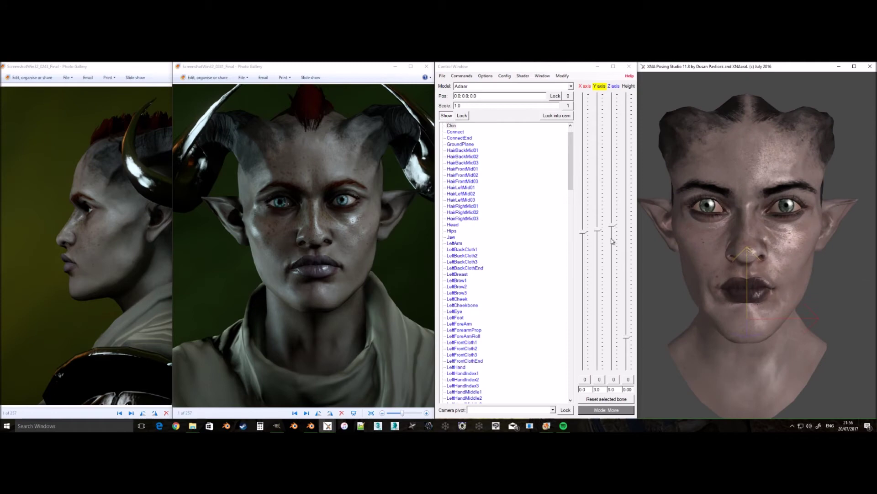
scroll(611, 238, "down", 1)
mouse_move(844, 287)
left_mouse_down()
mouse_move(792, 281)
mouse_move(846, 282)
left_mouse_up()
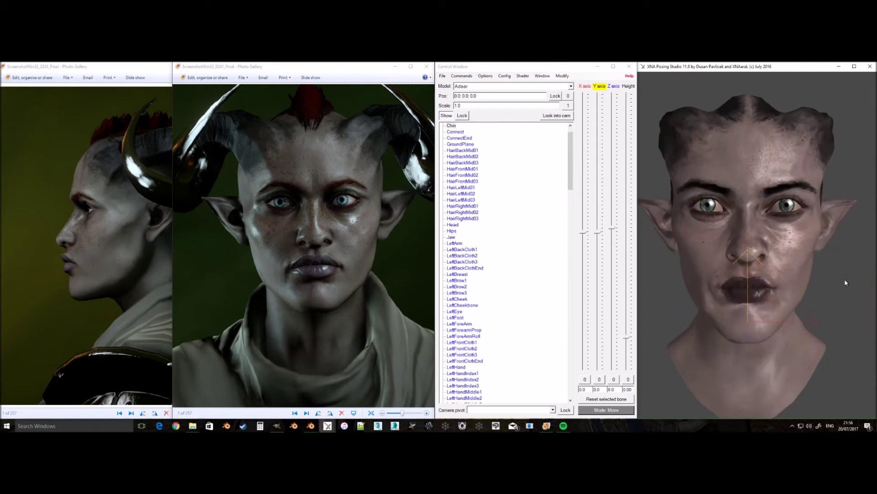
Scale the Nose bone uniformly to 94
left_click(748, 255)
left_click(606, 410)
left_click_drag(628, 233, 630, 243)
left_click(845, 287)
scroll(845, 287, "down", 3)
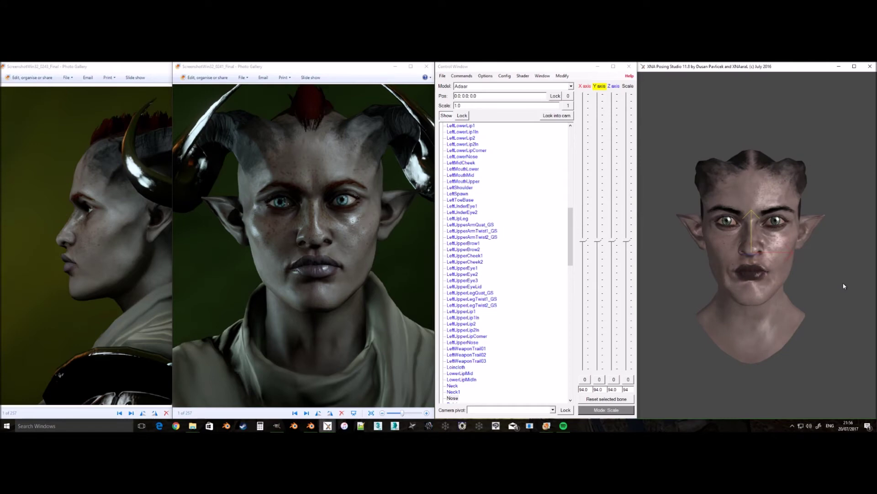
Move the LeftUpperEyeLid and RightUpperEyeLid bones to -1.0 on the Y axis
scroll(844, 286, "up", 4)
left_click(786, 206)
scroll(486, 226, "up", 4)
scroll(486, 226, "down", 5)
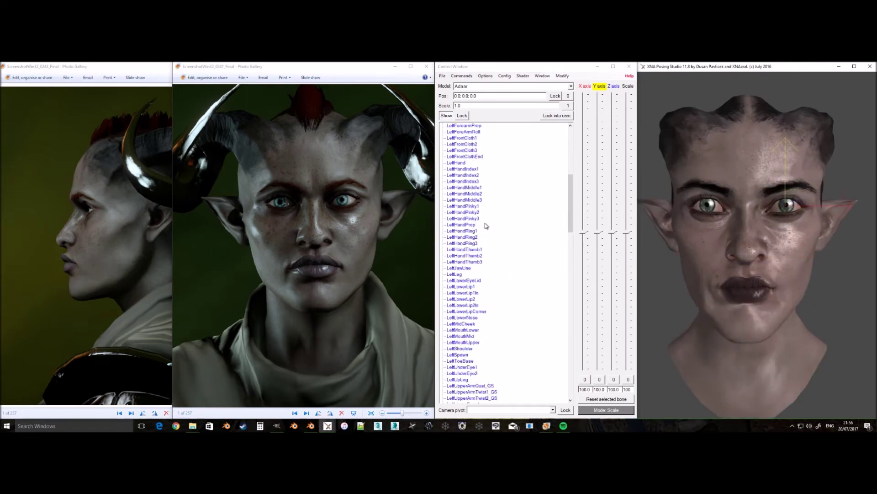
scroll(480, 217, "down", 4)
scroll(475, 211, "down", 5)
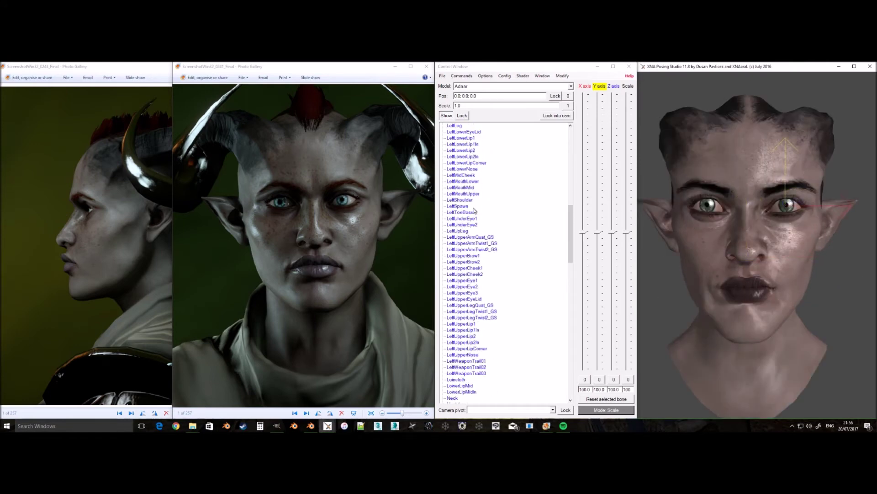
left_click(464, 280)
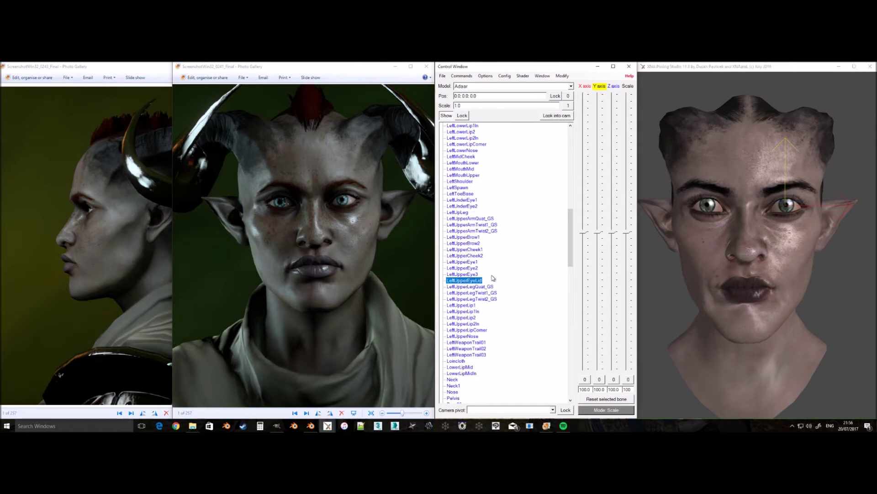
left_click(601, 239)
left_click(709, 203)
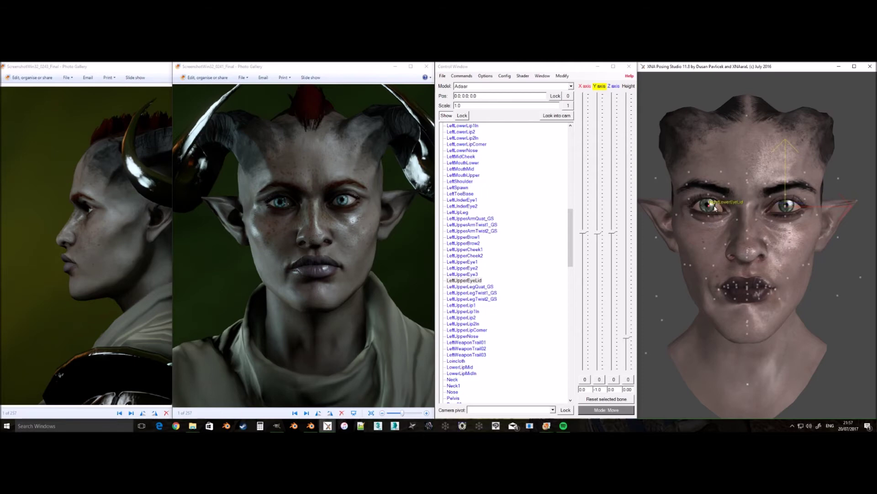
left_click(715, 207)
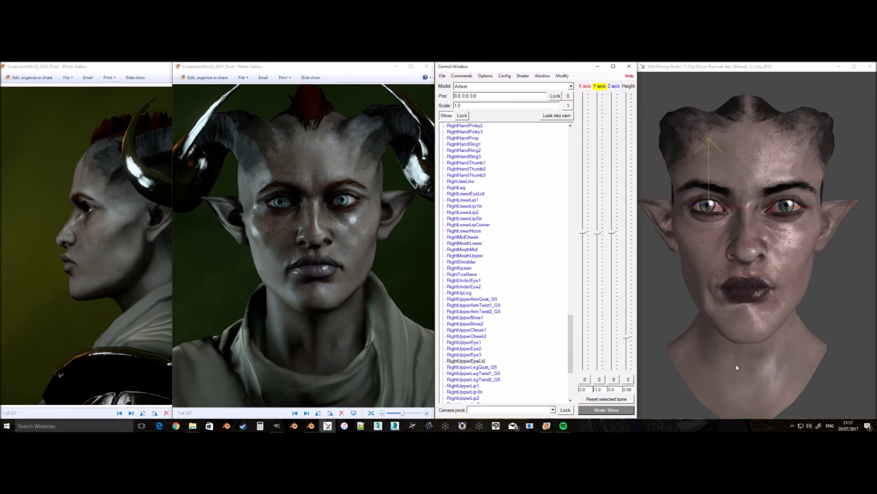
Lower the LeftUpperEyeLid and RightUpperEyeLid bones further to -2.0 on the Y axis
left_click_drag(846, 303, 853, 270)
left_click(745, 232)
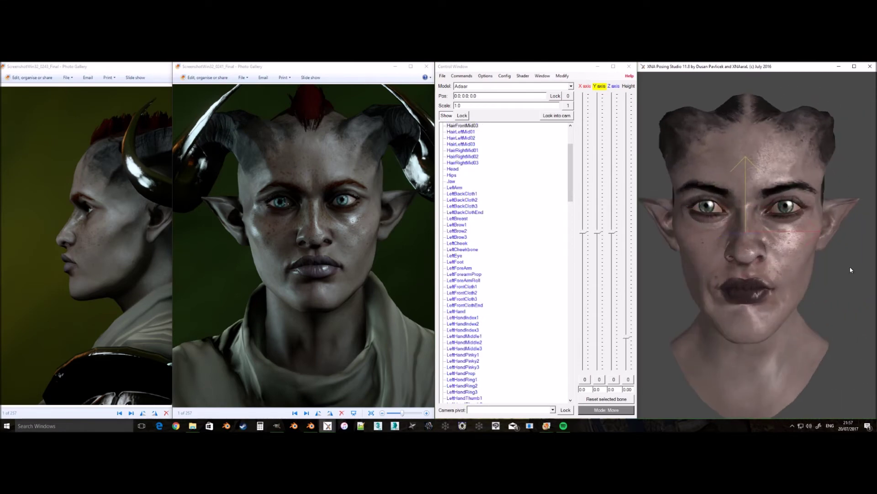
left_click(785, 207)
type("2")
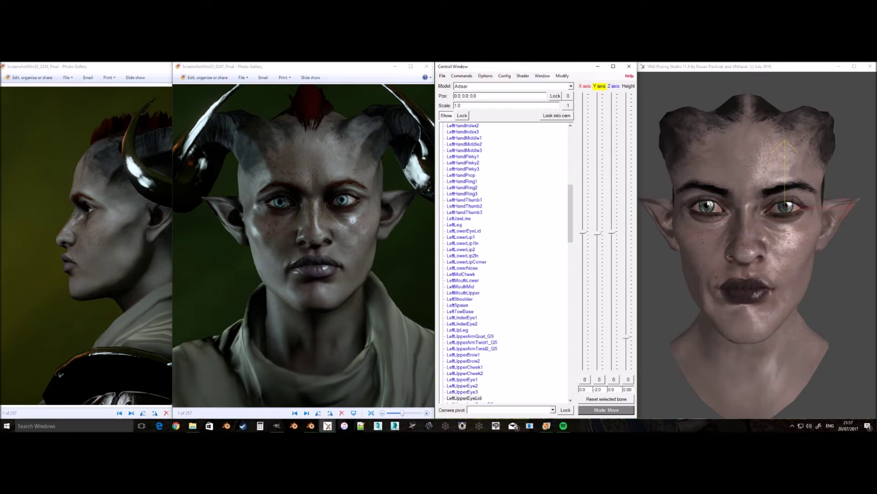
left_click(708, 205)
scroll(853, 301, "down", 3)
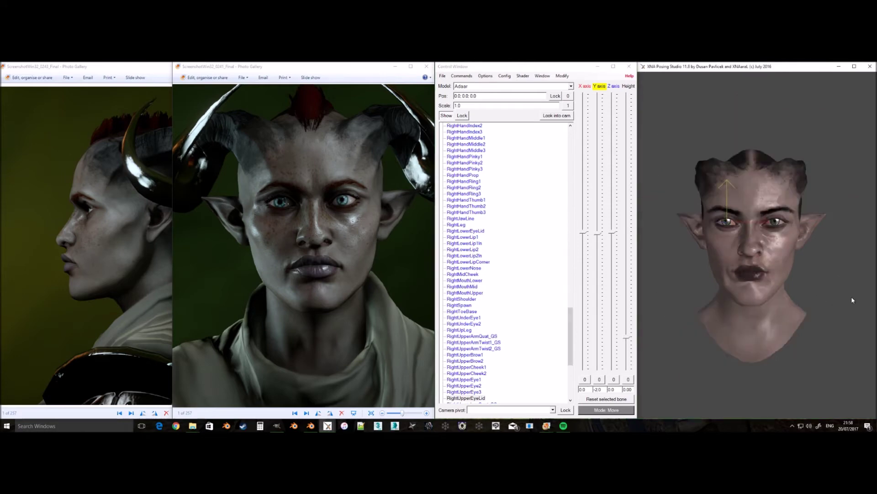
Move the LeftEye and RightEye bones to -2.0 on the Y axis
scroll(852, 301, "up", 3)
left_click(785, 207)
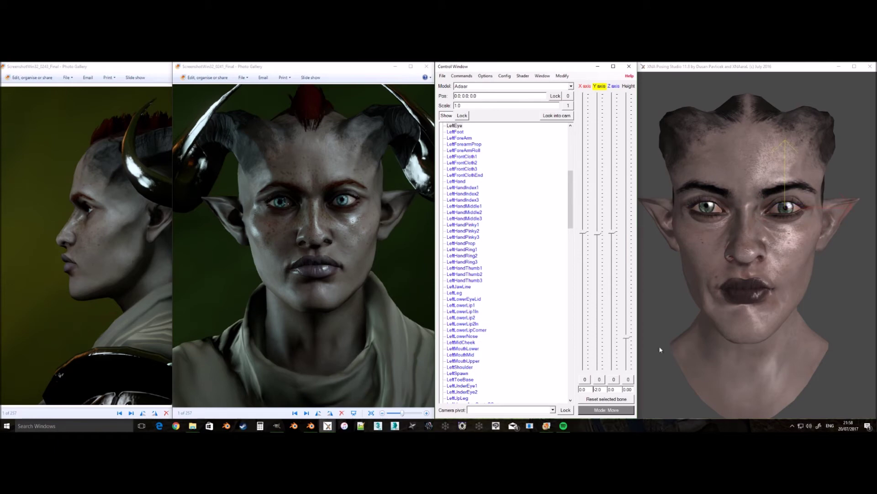
left_click(708, 206)
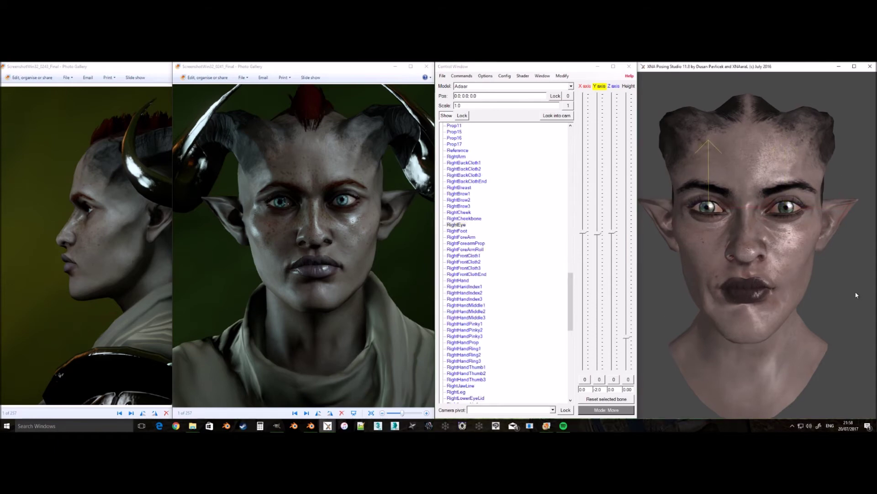
Set the RightUpperEyeLid bone to -2.0 on the Y axis and check the face
left_click(708, 204, "ctrl")
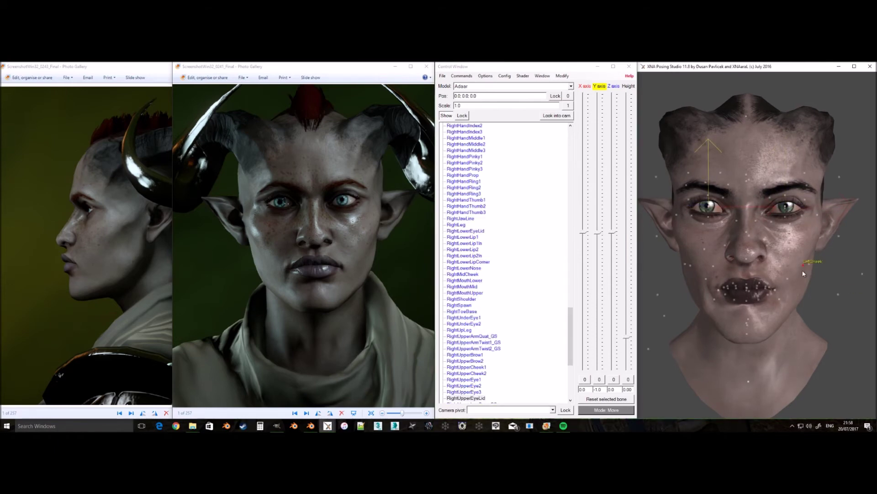
left_click(598, 391)
key("BackSpace")
type("2")
left_click(847, 302)
scroll(853, 300, "down", 3)
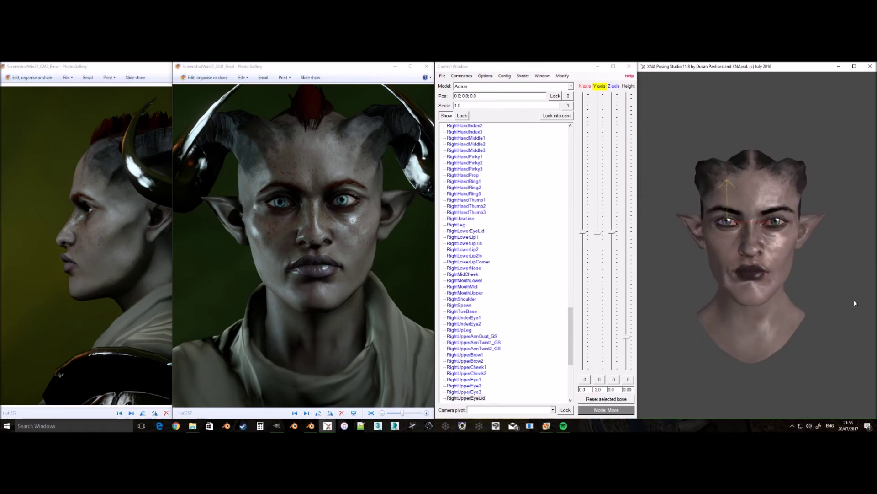
left_click_drag(853, 300, 725, 303)
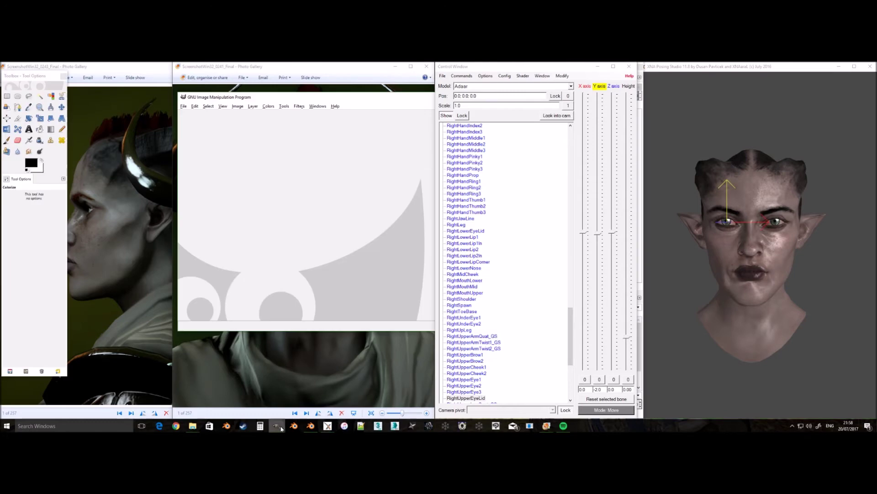
Open the layered face texture qt_bas_qfh_d.xcf from the Adaar folder in GIMP
mouse_move(192, 425)
left_click(137, 396)
double_click(368, 153)
left_click(394, 77)
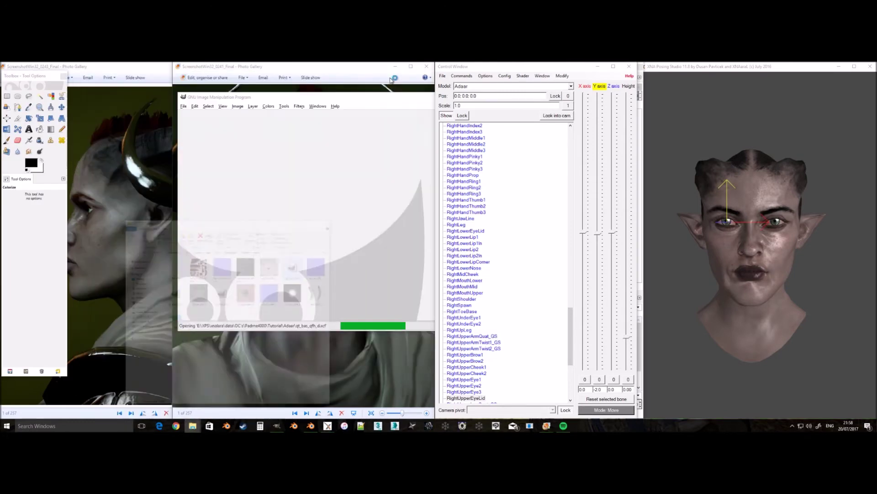
Arrange the GIMP toolbox, layers dock and texture image side by side next to the XPS control window
left_click_drag(251, 112, 369, 129)
left_click(641, 111)
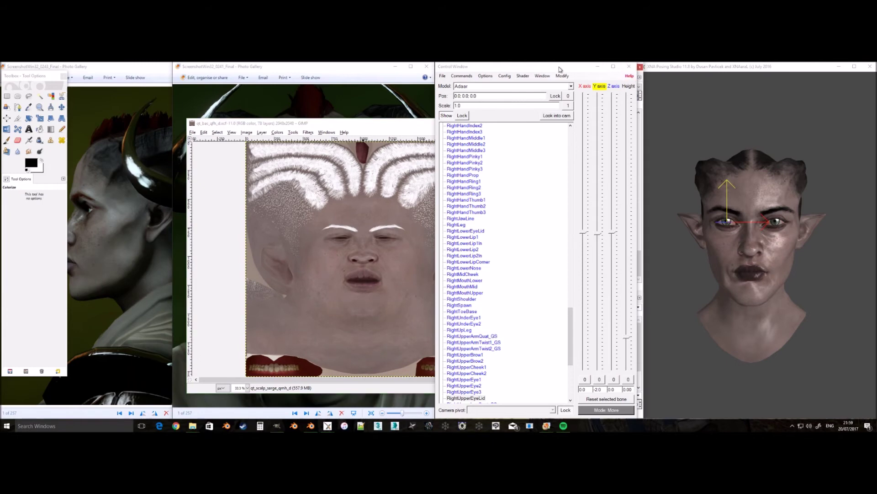
left_click_drag(562, 68, 554, 68)
mouse_move(633, 69)
left_mouse_down()
mouse_move(237, 75)
mouse_move(161, 68)
left_mouse_up()
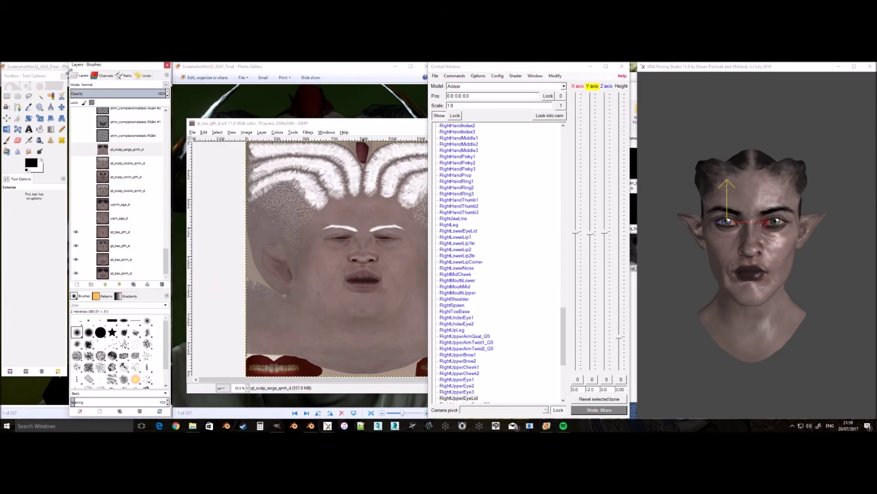
left_click_drag(45, 72, 45, 62)
left_click_drag(102, 67, 100, 67)
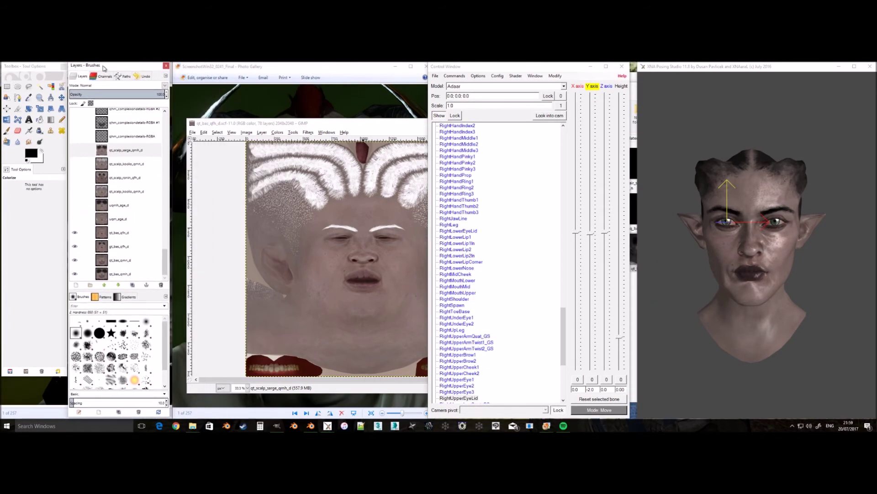
left_click_drag(170, 116, 131, 111)
left_click_drag(191, 126, 139, 63)
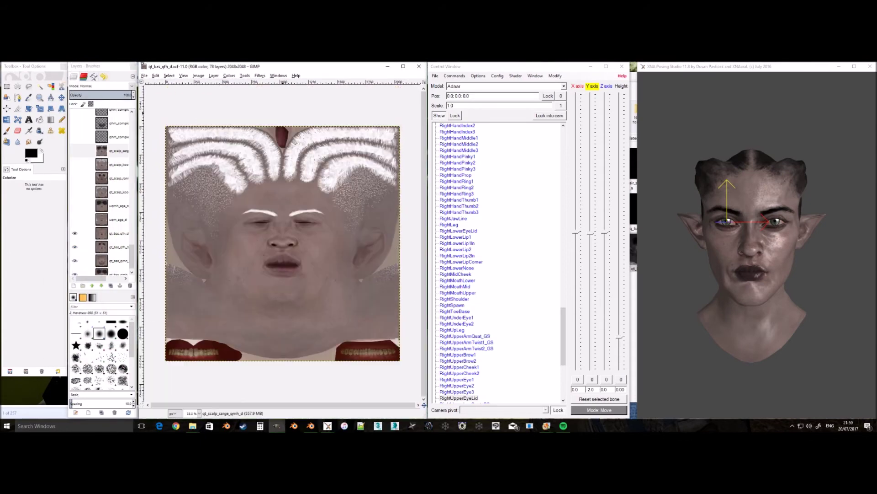
Preview the qt_scalp_sarge_qmh_d layer, then hide the topmost visible qt_bas_qfh_d layer
left_click(74, 151)
left_click(75, 151)
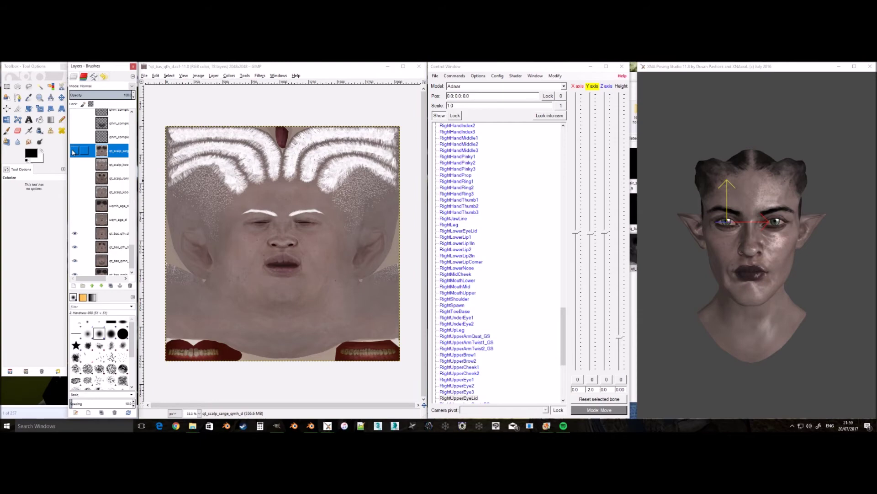
left_click(74, 233)
Hide the scalphair5 layer, then preview the scalphair4 layer and hide it as well
scroll(76, 228, "up", 10)
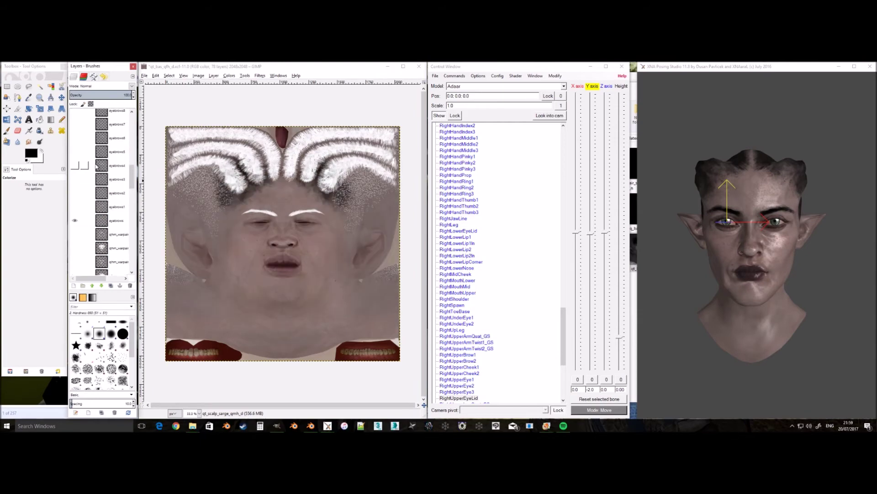
scroll(76, 215, "up", 10)
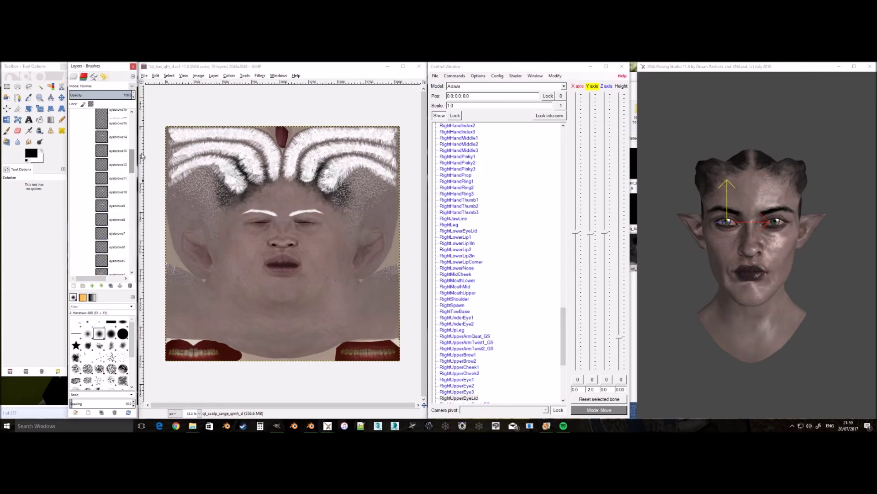
left_click(75, 116)
left_click(74, 129)
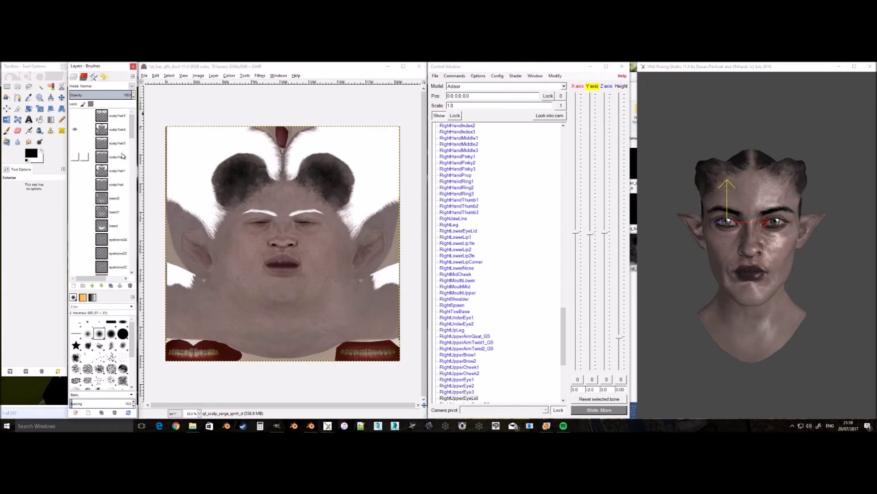
left_click(75, 129)
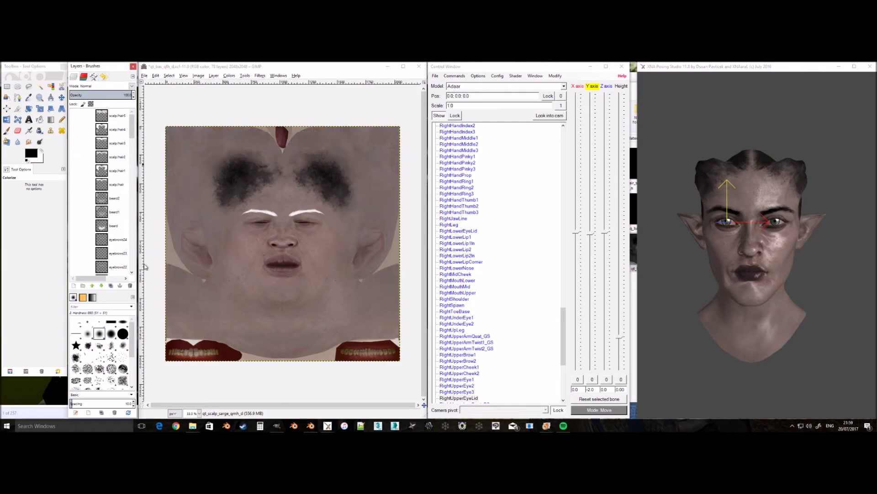
Bring up the front and profile reference screenshots in Photo Gallery and place them over the XPS viewport beside GIMP
mouse_move(547, 426)
left_click(598, 406)
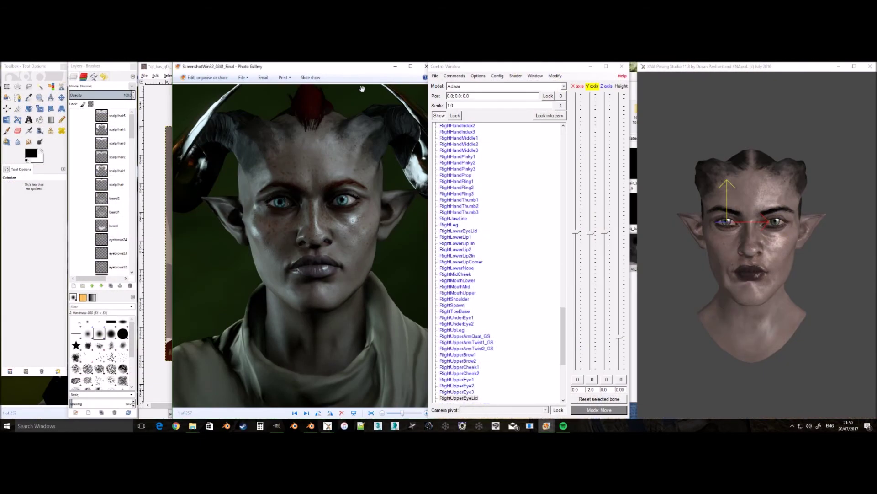
left_click_drag(362, 70, 791, 90)
mouse_move(546, 426)
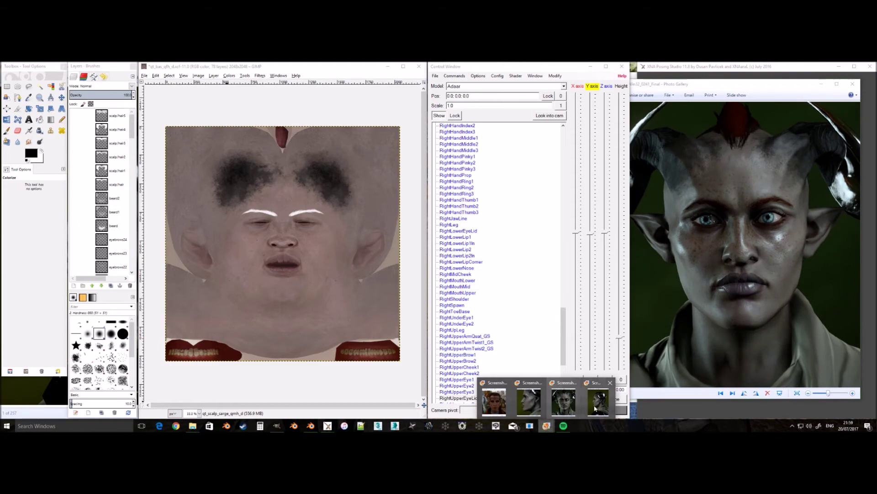
left_click(596, 408)
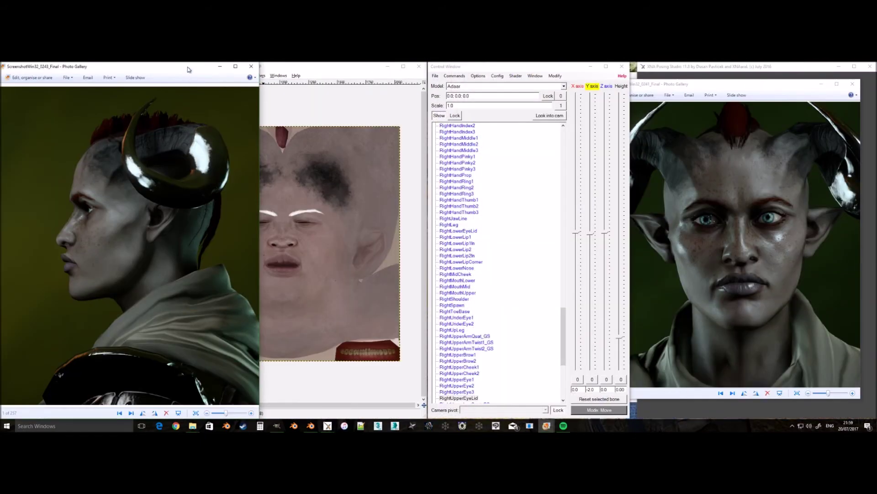
left_click_drag(188, 70, 760, 90)
Show the scalphair3 layer in GIMP and shift the profile reference slightly so both reference windows stay reachable
left_click(75, 143)
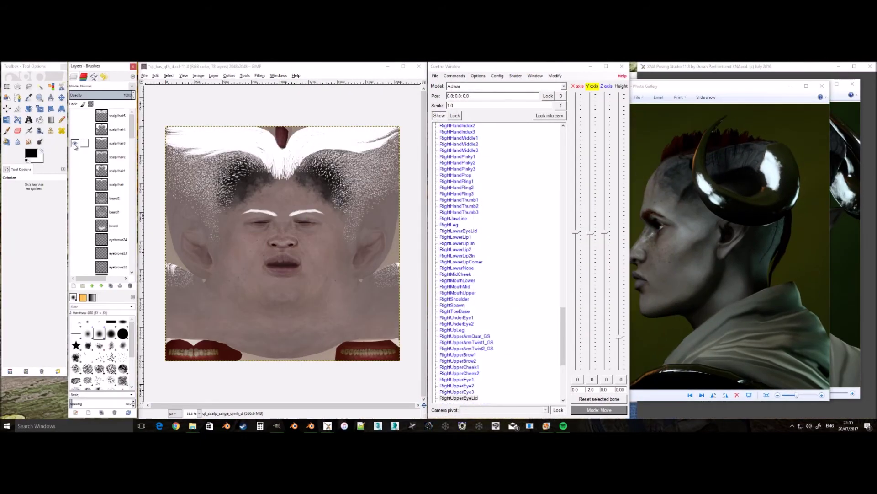
left_click(836, 197)
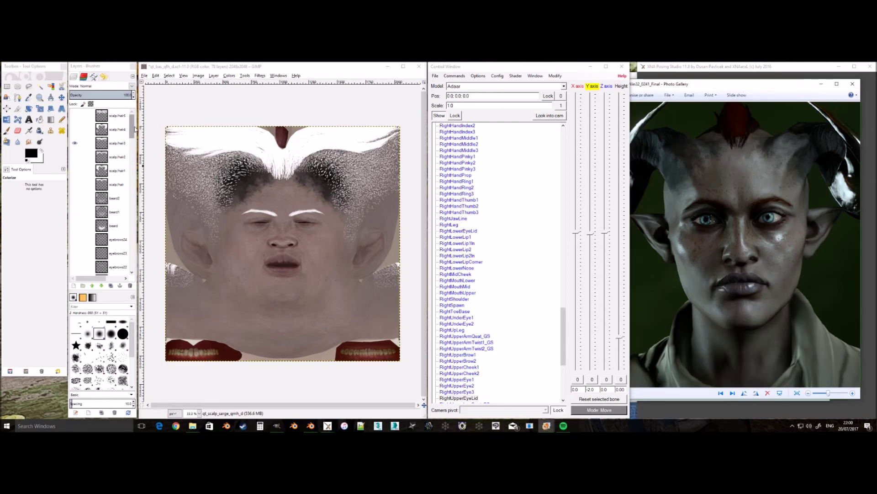
left_click(824, 401)
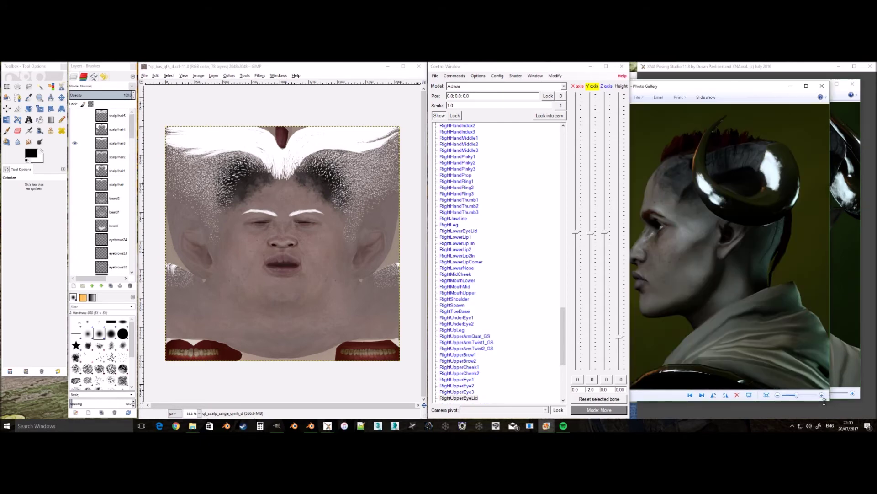
left_click_drag(750, 87, 730, 93)
left_click(229, 75)
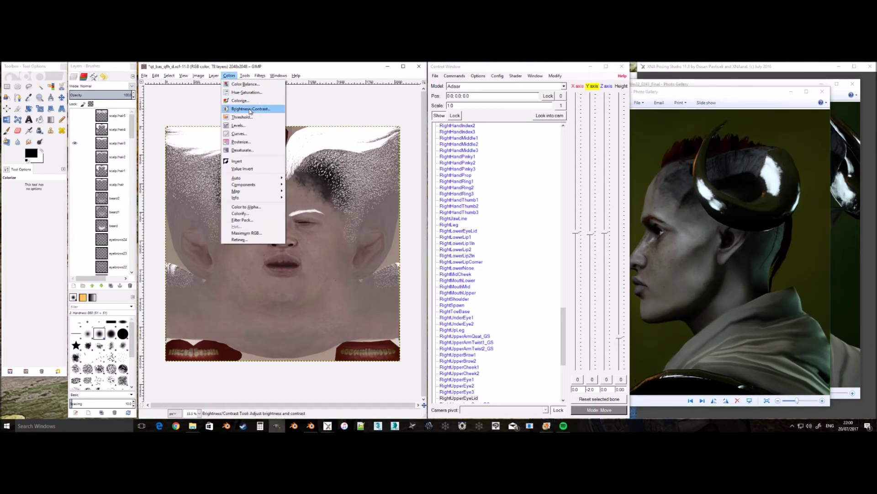
left_click(246, 109)
left_click(676, 149)
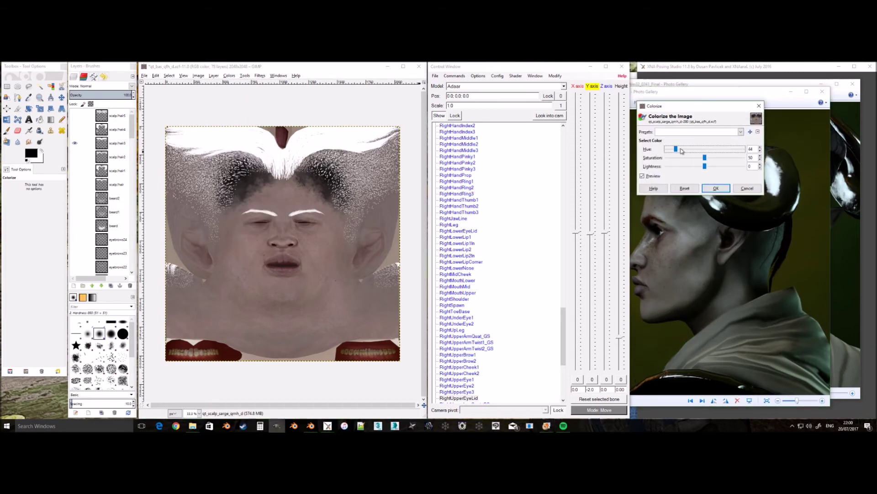
left_click(694, 166)
left_click(743, 184)
Colorize the scalphair3 layer to a dark red that matches the reference character's hair
left_click(117, 143)
left_click(229, 75)
left_click(247, 110)
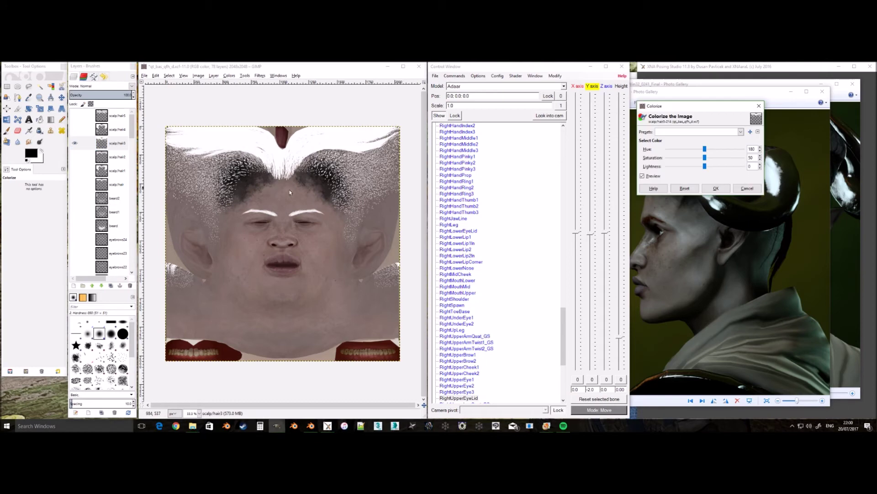
mouse_move(705, 149)
left_mouse_down()
mouse_move(674, 149)
mouse_move(695, 168)
mouse_move(693, 157)
left_mouse_up()
left_click(689, 166)
left_click(669, 149)
left_click_drag(690, 166, 675, 166)
left_click(717, 188)
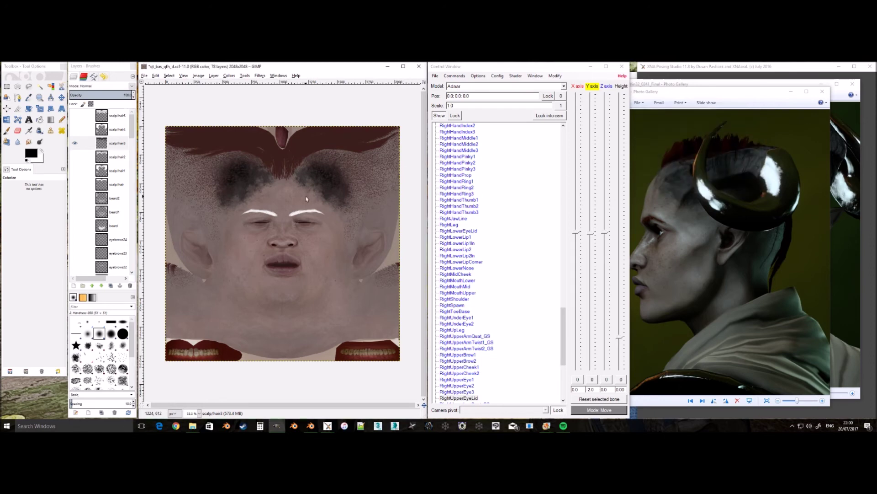
Colorize the visible eyebrows layer reddish brown like the front reference, with about hue 15, saturation 45 and lightness -72
left_click_drag(132, 130, 137, 192)
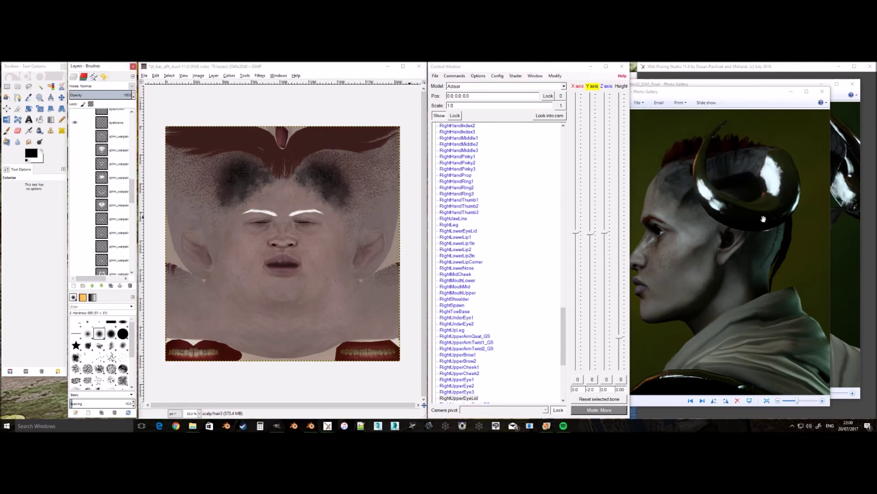
left_click(839, 228)
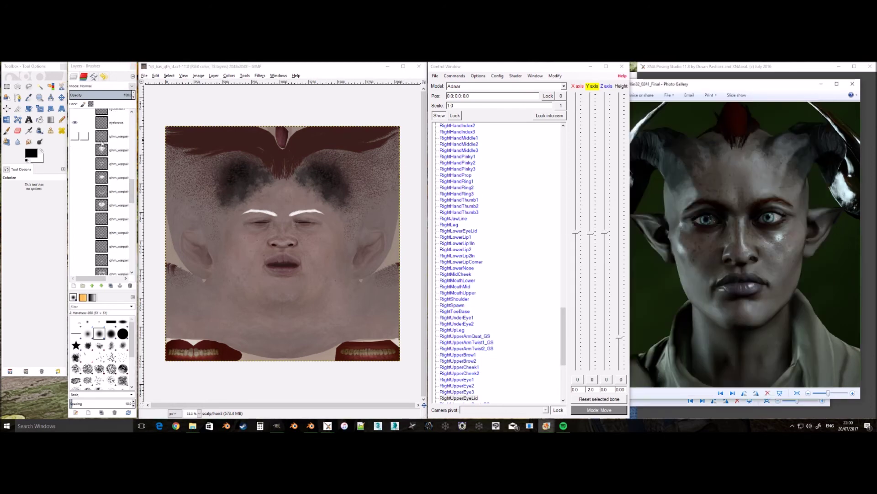
scroll(114, 191, "down", 5)
scroll(113, 189, "up", 12)
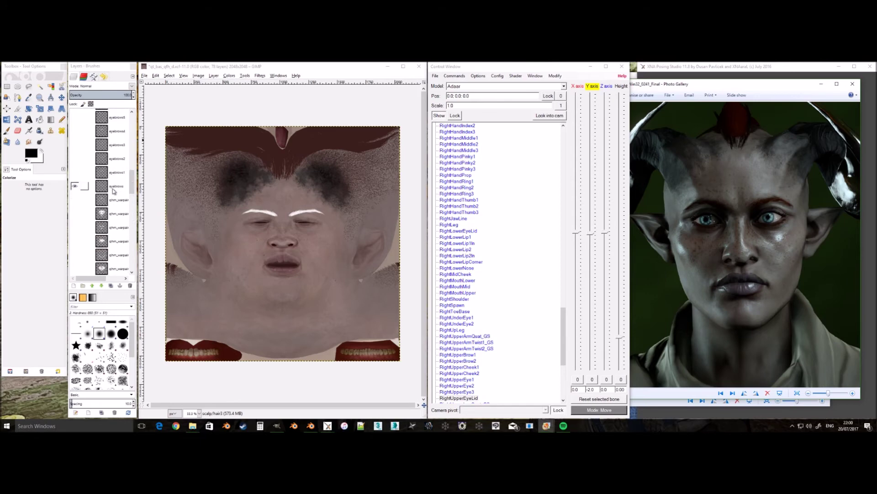
left_click(114, 187)
left_click(210, 188)
left_click(732, 130)
left_click(731, 142)
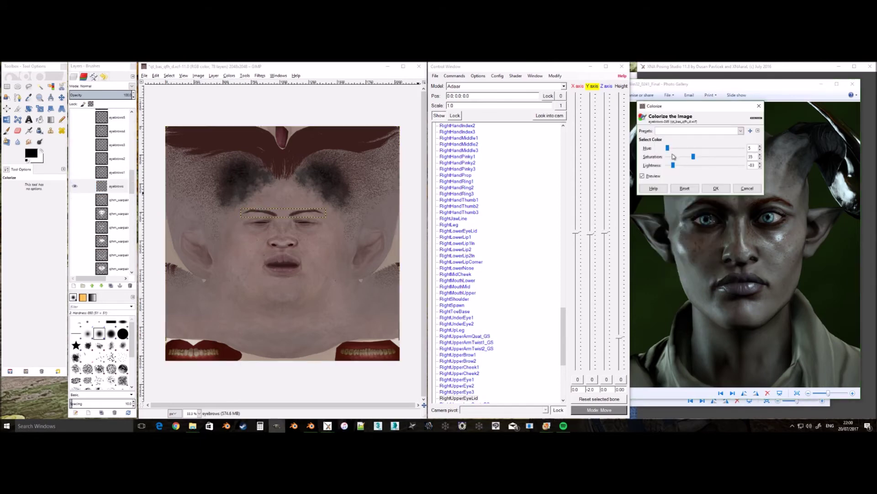
left_click_drag(668, 148, 678, 167)
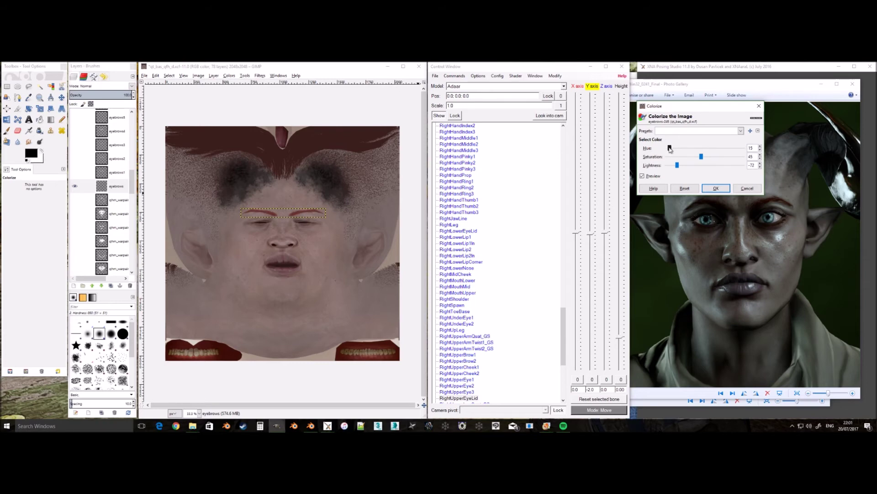
left_click(716, 188)
Preview one of the complexion layers and hide it, then show and select the freckle layer qhm_complexiondetails-RGBA
scroll(109, 181, "down", 5)
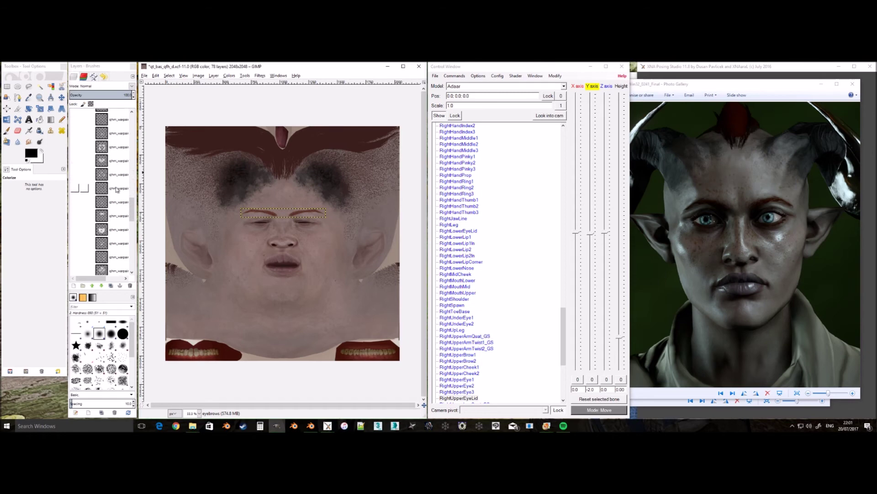
scroll(115, 194, "down", 2)
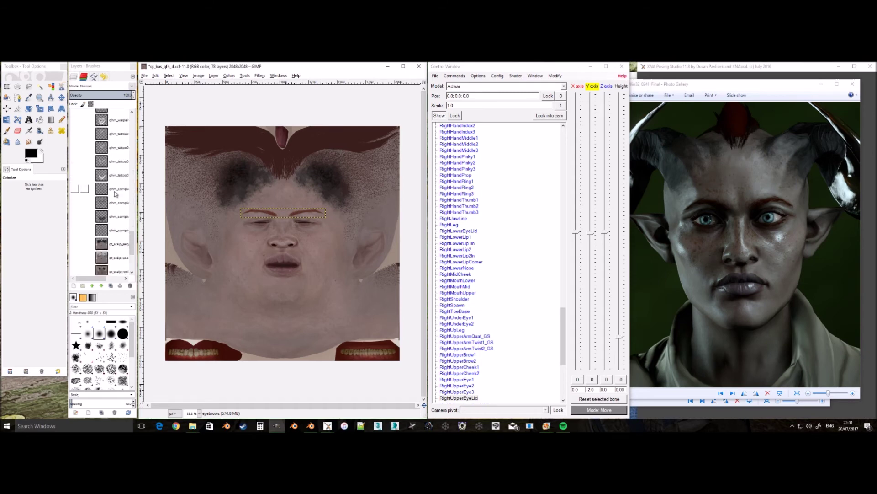
left_click(76, 202)
left_click(75, 202)
left_click(76, 231)
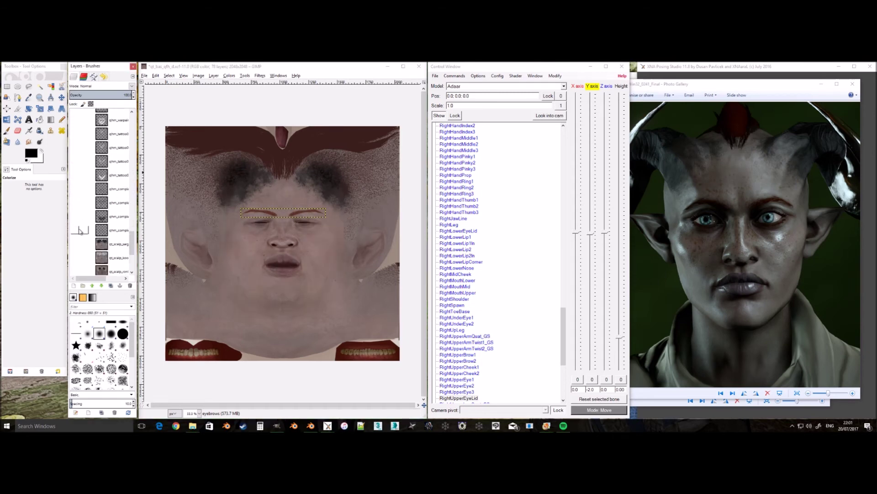
left_click(110, 234)
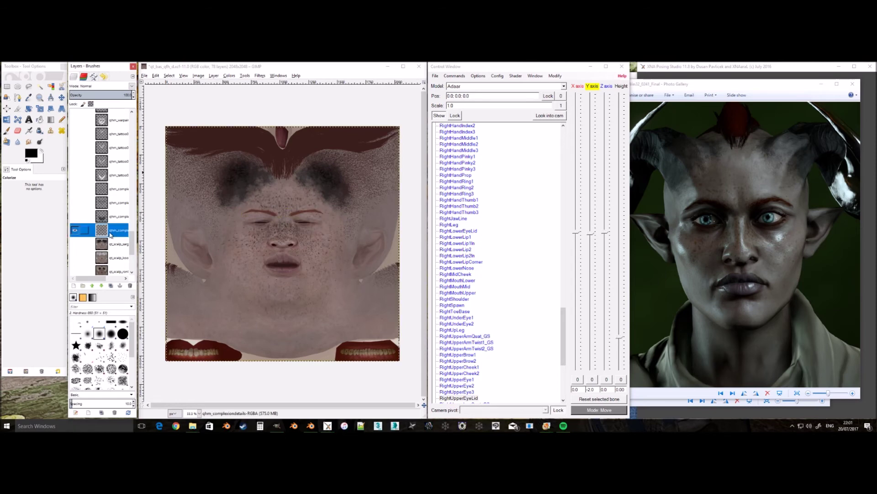
Colorize the freckle layer a lighter reddish brown to match the reference's freckles
scroll(110, 234, "down", 4)
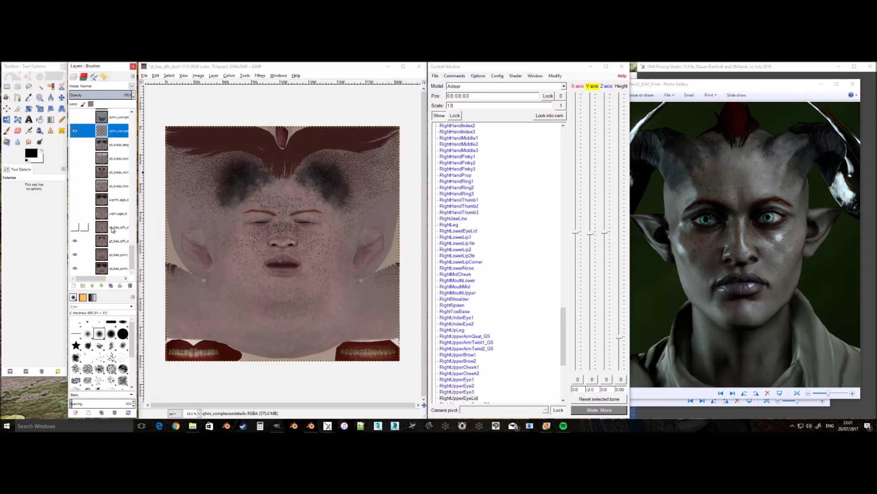
scroll(113, 230, "up", 4)
left_click(229, 76)
left_click(242, 100)
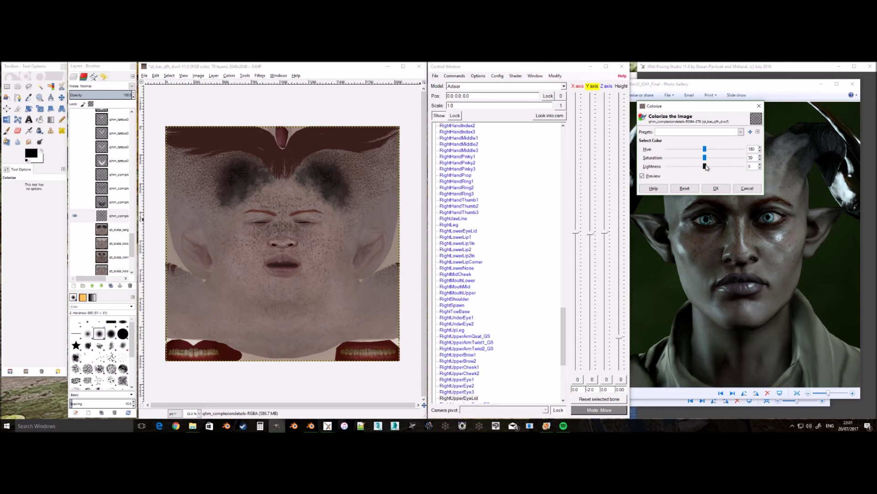
left_click_drag(706, 167, 713, 166)
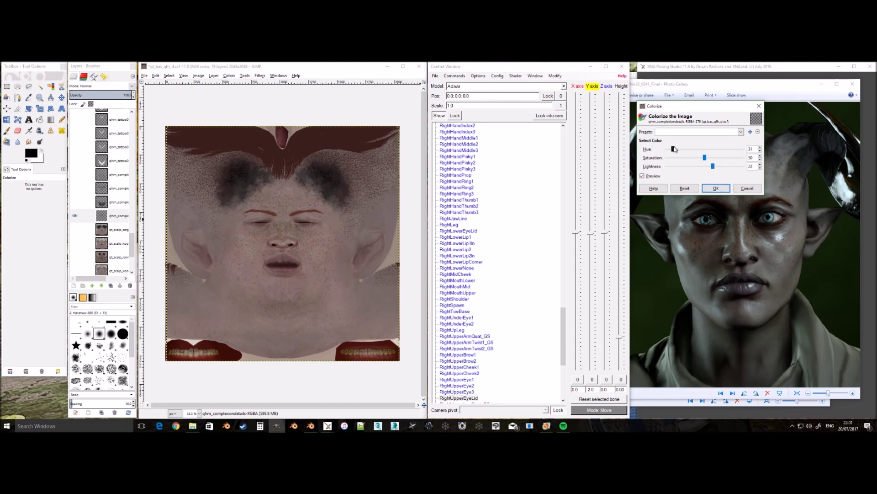
mouse_move(707, 158)
left_mouse_down()
mouse_move(728, 160)
mouse_move(718, 169)
left_mouse_up()
left_click(719, 187)
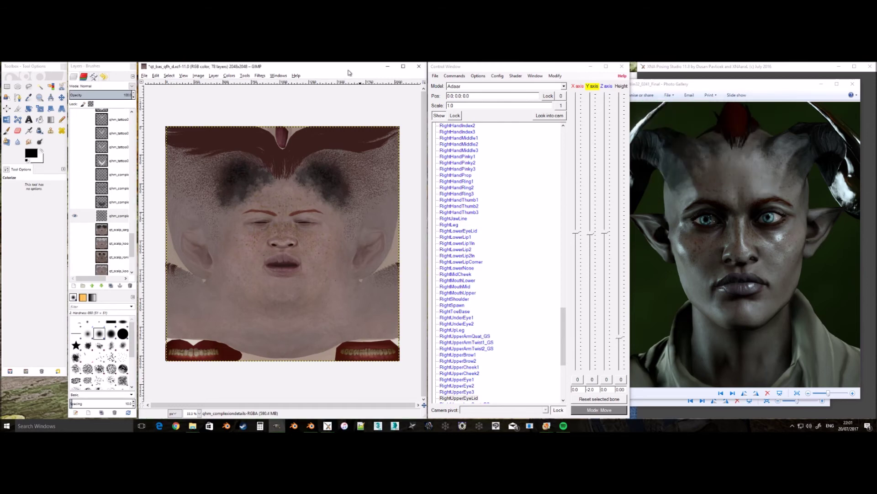
Export the edited face texture and compare the retextured head in XPS with the front reference
key("ctrl+shift+e")
key("Return")
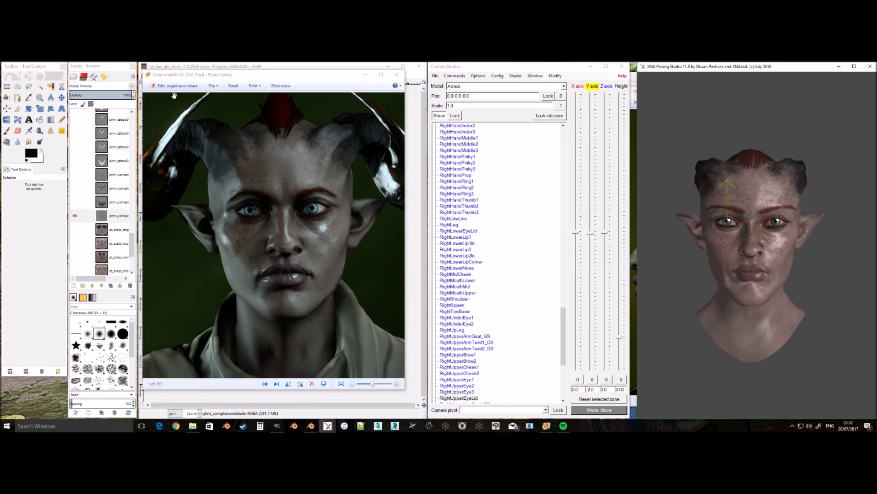
mouse_move(851, 286)
left_mouse_down()
mouse_move(795, 286)
mouse_move(851, 287)
left_mouse_up()
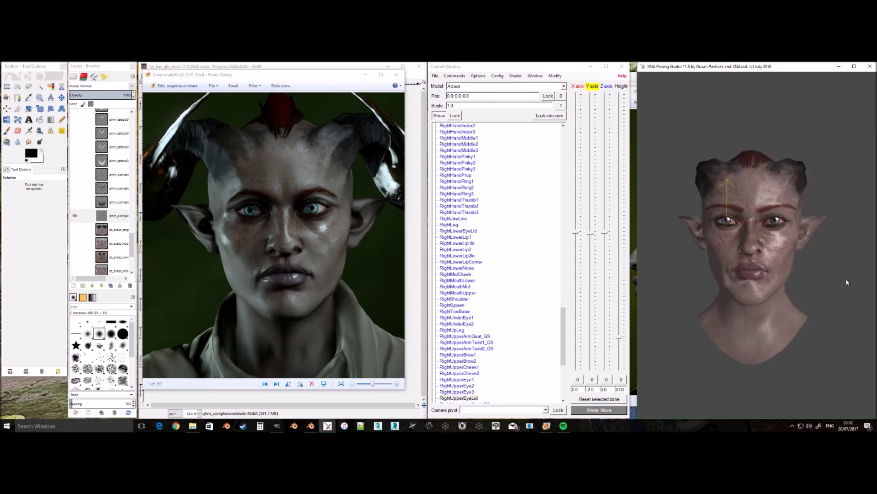
Save the posed model as a Generic_Item mesh over the existing xps file in the Adaar folder
left_click(557, 78)
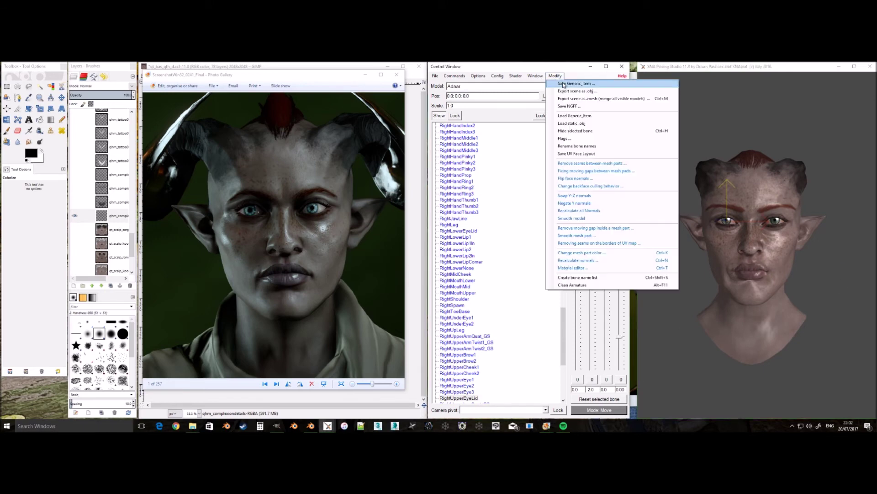
left_click(568, 84)
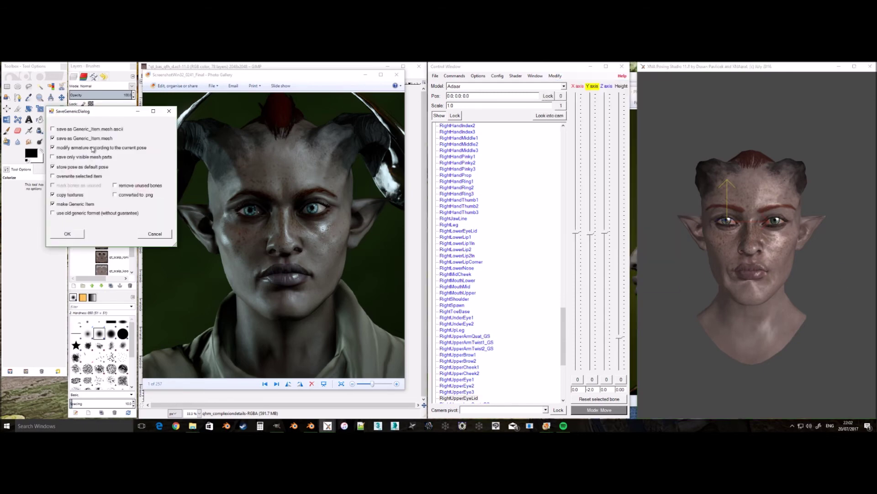
left_click(68, 234)
left_click(456, 267)
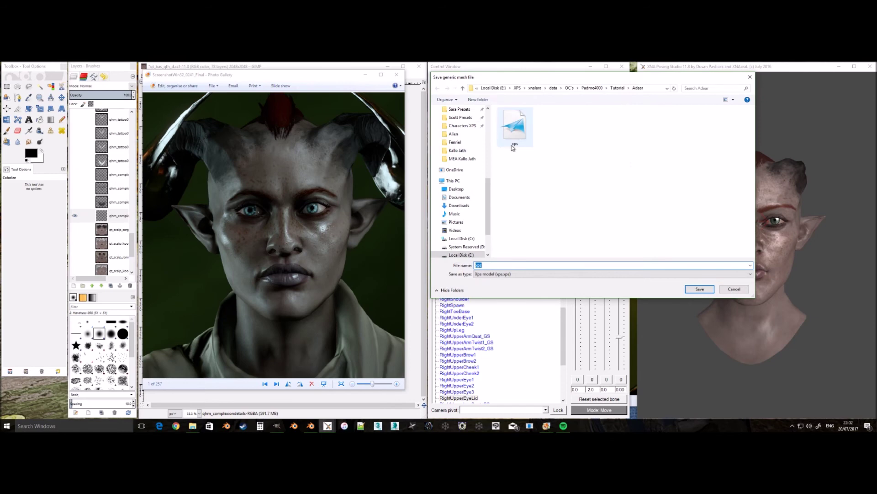
double_click(517, 135)
key("Return")
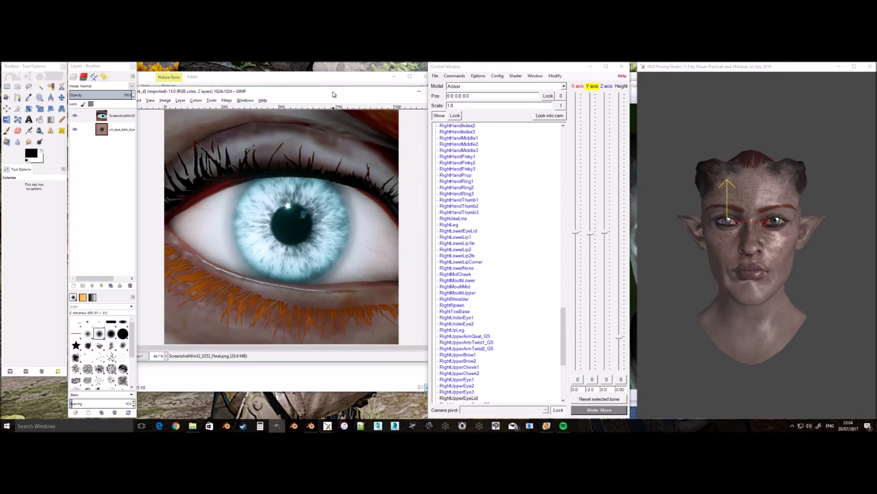
Select the blue iris in the eye screenshot with a fitted Ellipse Select and copy it
left_click(18, 86)
left_click_drag(237, 164, 349, 287)
left_click_drag(234, 230, 236, 229)
left_click_drag(233, 184, 346, 274)
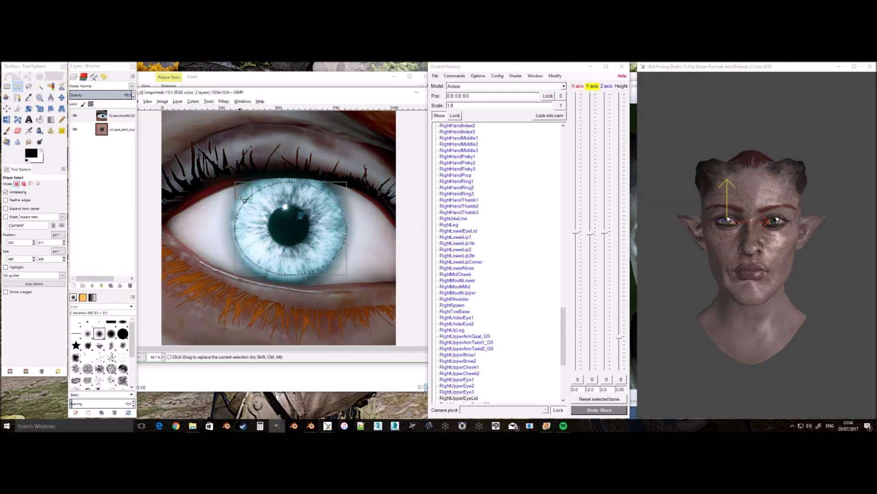
left_click_drag(241, 229, 237, 229)
left_click_drag(289, 192, 291, 177)
left_click_drag(291, 269, 291, 278)
key("ctrl+c")
Paste the iris as a new layer, hide the eye screenshot layer, and compare the iris with the original eye texture
mouse_move(386, 93)
left_mouse_down()
mouse_move(327, 109)
mouse_move(402, 97)
left_mouse_up()
key("ctrl+v")
left_click(74, 286)
left_click(74, 129)
left_click(75, 116)
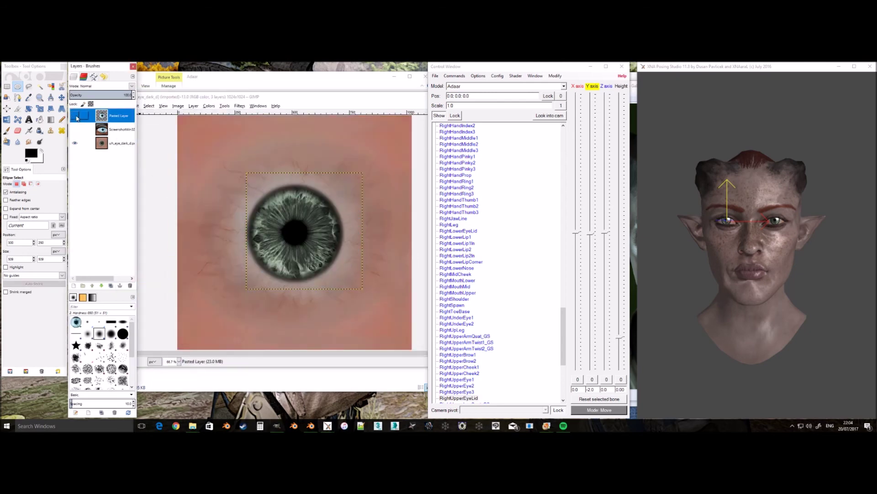
left_click(75, 116)
left_click(75, 116)
left_click(75, 117)
Duplicate the pasted iris layer and flip the copy vertically
right_click(113, 117)
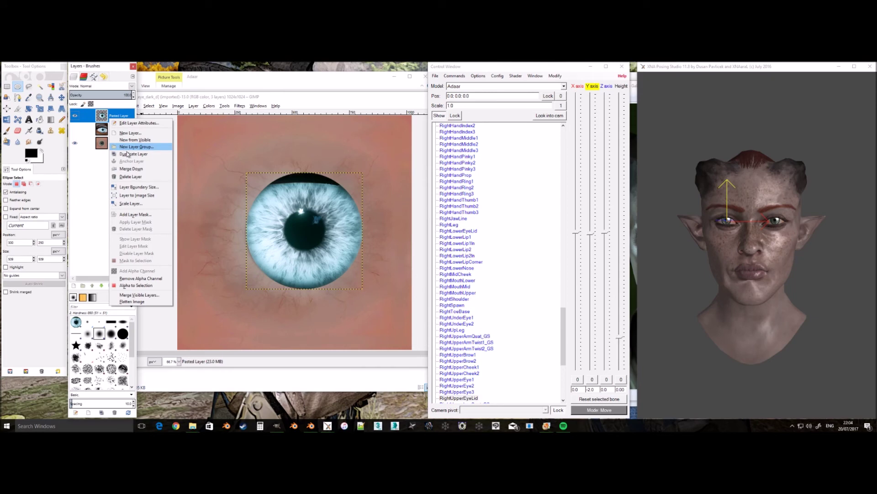
left_click(124, 154)
left_click(7, 119)
left_click(26, 205)
left_click(269, 219)
Erase the unneeded part of the flipped iris copy so it covers the dark upper edge, and merge it down
left_click(18, 130)
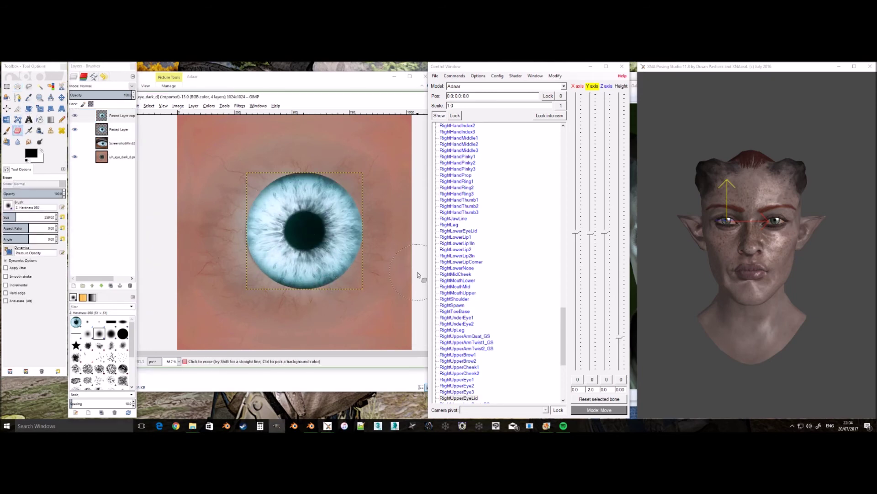
right_click(108, 116)
left_click(123, 169)
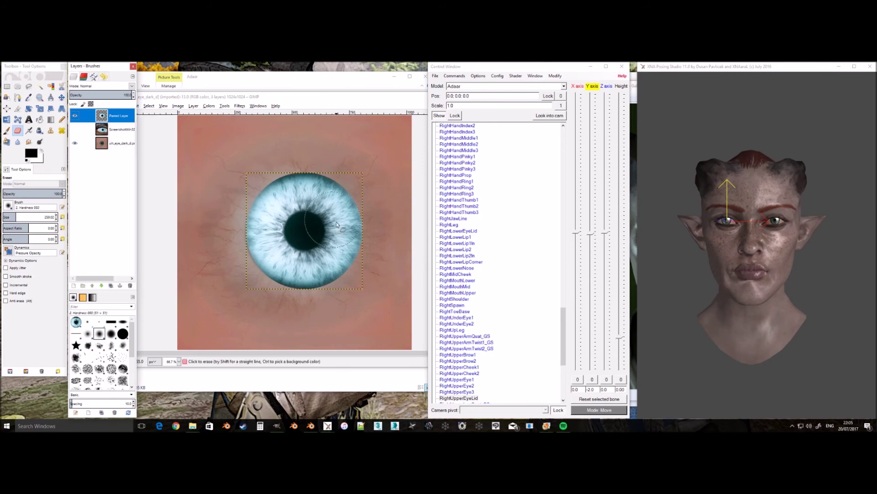
Scale the pasted iris layer down to 442 × 442 pixels and move it over the original iris
left_click(39, 109)
left_click_drag(362, 288, 340, 274)
left_click_drag(252, 169, 189, 140)
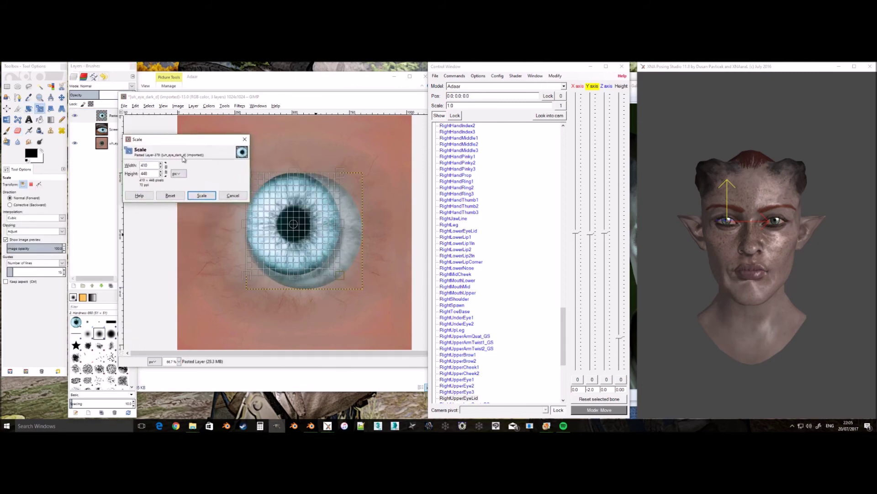
left_click(179, 197)
left_click_drag(361, 288, 347, 273)
left_click(202, 195)
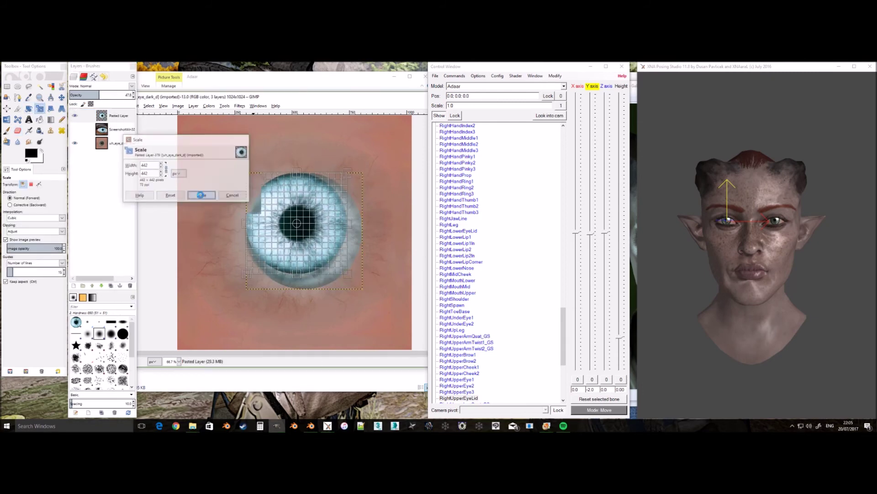
left_click(62, 98)
left_click_drag(320, 212, 318, 220)
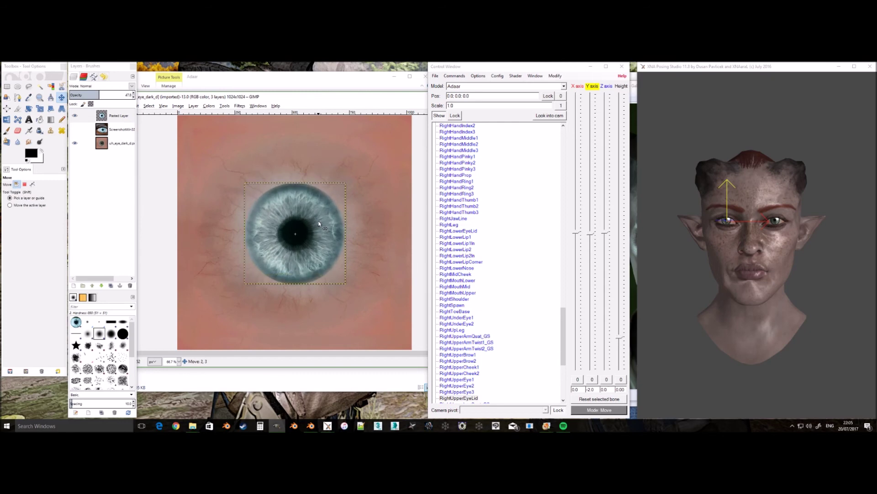
Scale the iris layer down slightly further and align it so it fits the original iris outline
scroll(314, 246, "up", 2, "ctrl")
scroll(314, 245, "down", 1, "ctrl")
key("shift+s")
left_click(314, 245)
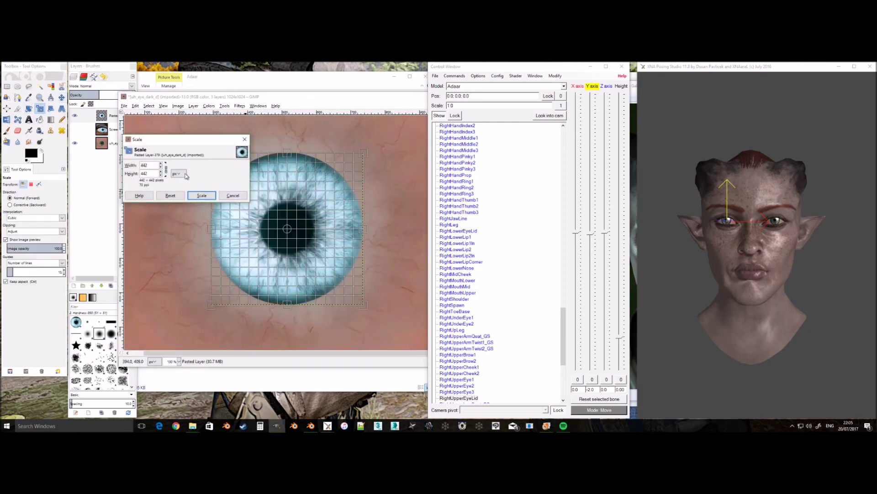
left_click(202, 195)
key("m")
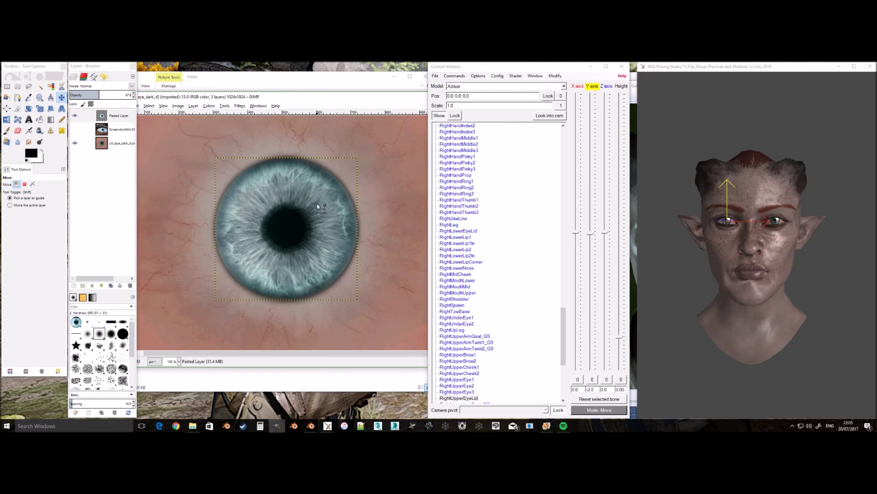
Export the eye texture over the existing uh_eye_dark_d file and reload the textures in XPS to check the eyes
key("ctrl+shift+e")
key("Return")
key("Return")
key("Return")
left_click(435, 75)
left_click(452, 110)
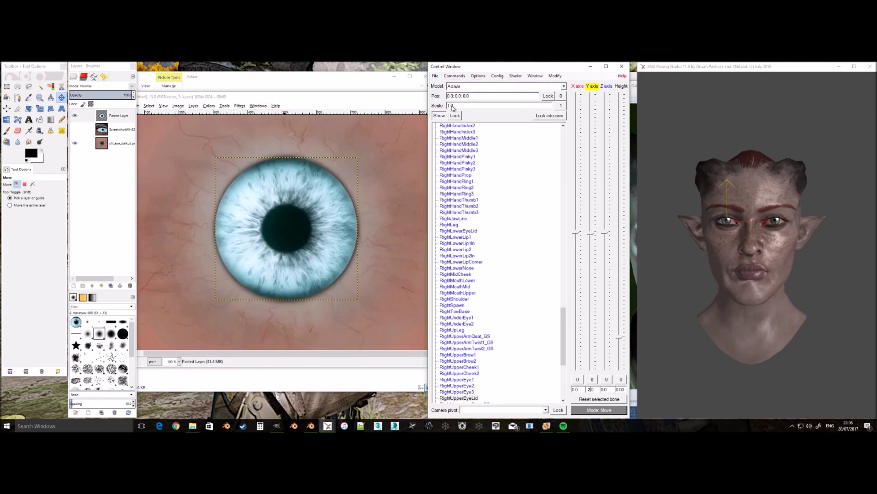
left_click(818, 250)
scroll(818, 250, "up", 8)
scroll(811, 243, "down", 5)
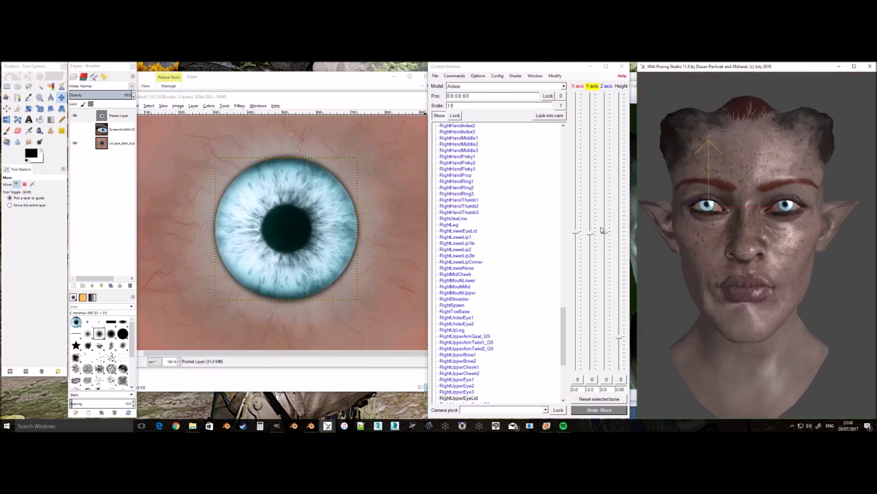
scroll(819, 233, "up", 5)
scroll(818, 233, "down", 5)
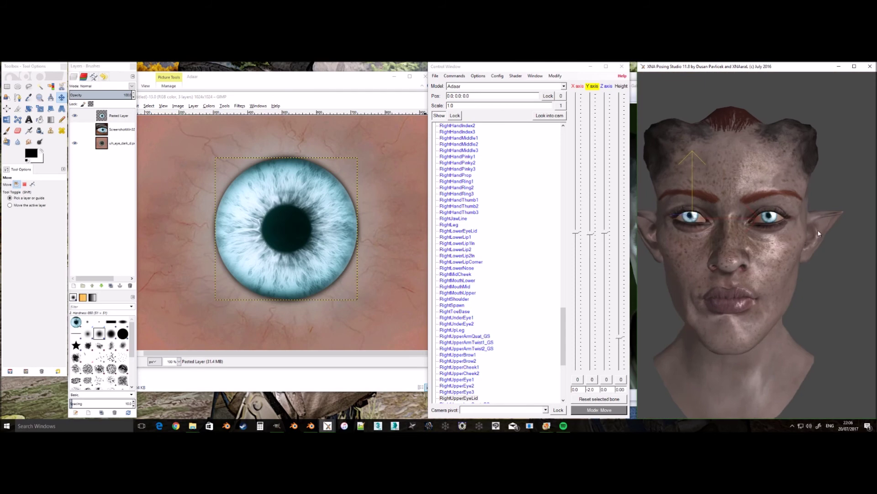
Toggle the eye screenshot layer's visibility in GIMP to compare it with the pasted iris
left_click(74, 129)
left_click(74, 129)
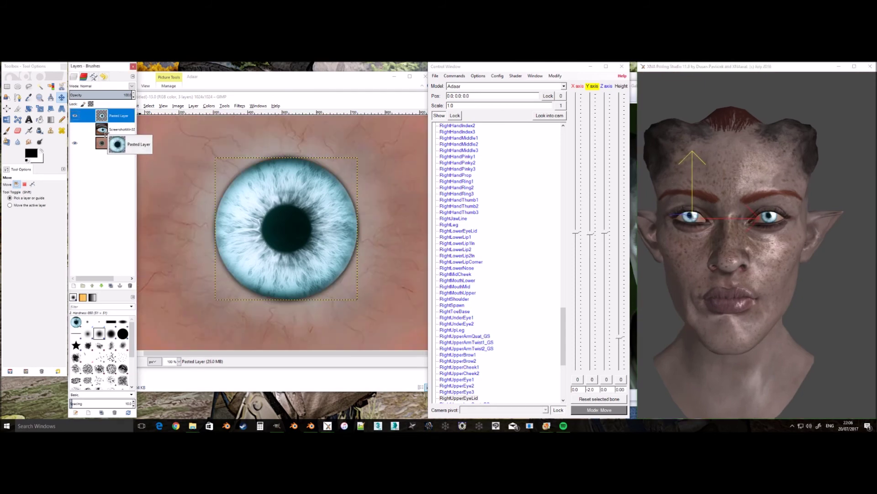
left_click(79, 130)
left_click(78, 129)
left_click(78, 130)
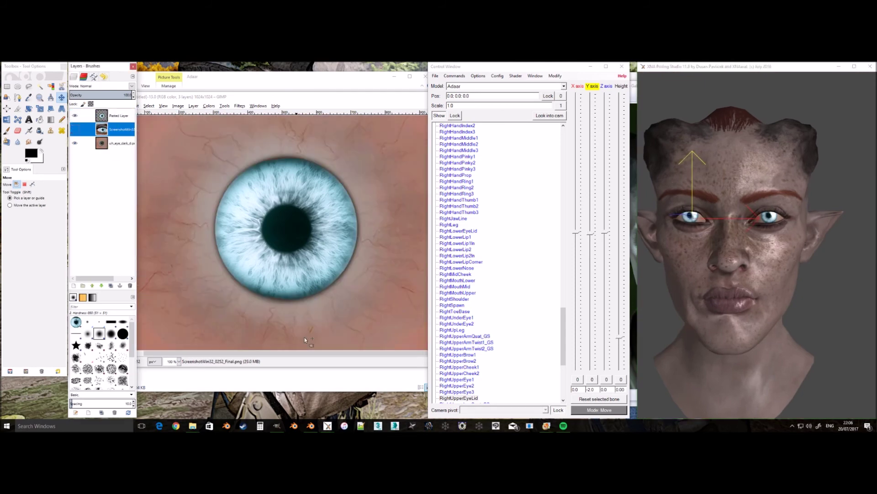
Open the specular eye texture uh_eye_dark_s from the Adaar folder in GIMP
left_click(307, 379)
right_click(371, 199)
mouse_move(396, 302)
left_click(510, 302)
mouse_move(277, 426)
left_click(299, 402)
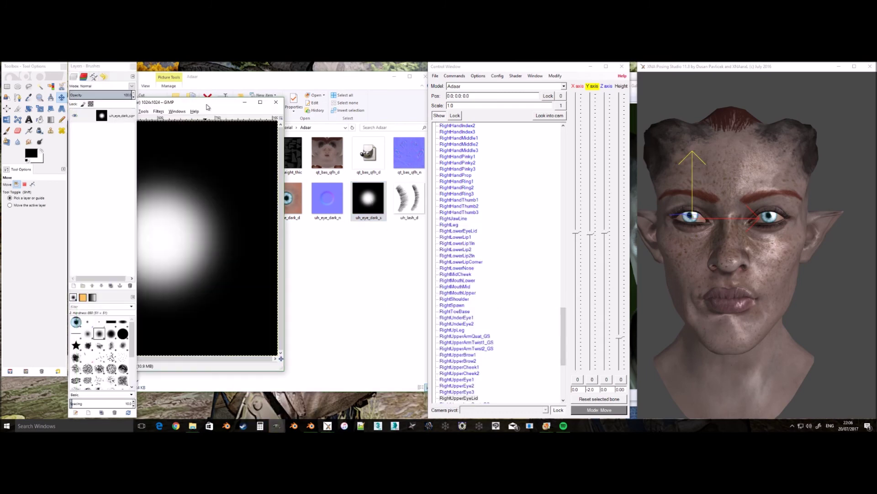
Darken the specular eye texture with Brightness-Contrast and export it over the original uh_eye_dark_s file
left_click_drag(207, 104, 283, 102)
left_click(204, 109)
left_click(237, 142)
left_click_drag(654, 154, 644, 155)
left_click(666, 201)
key("ctrl+shift+e")
key("Return")
key("Return")
key("Return")
Reload the textures in XPS and close the specular texture image in GIMP
left_click(440, 76)
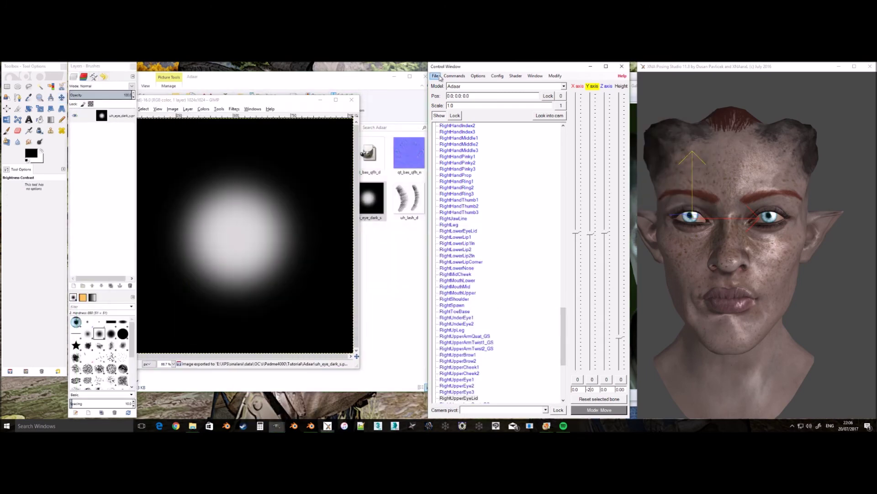
left_click(352, 100)
left_click(245, 280)
scroll(827, 266, "up", 10)
scroll(821, 294, "down", 10)
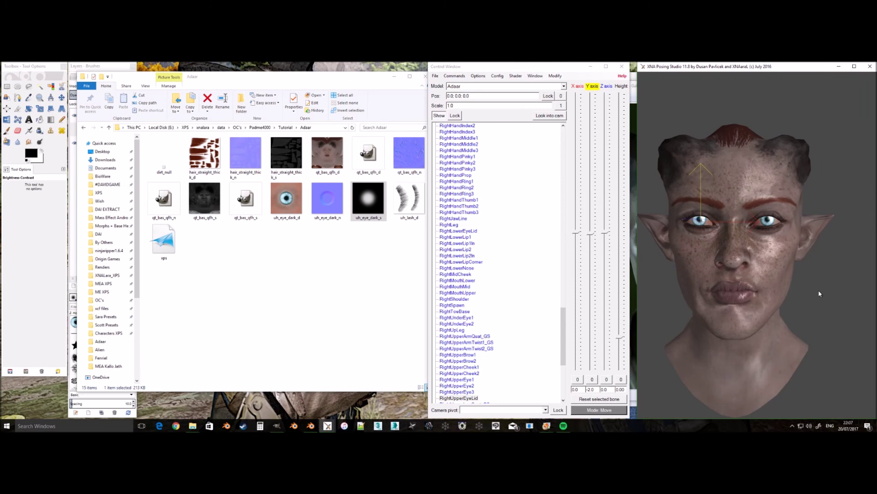
Bring the reference face screenshot forward and place it beside the XPS head for comparison
left_click(814, 295)
left_click_drag(817, 297, 754, 298)
left_click(633, 314)
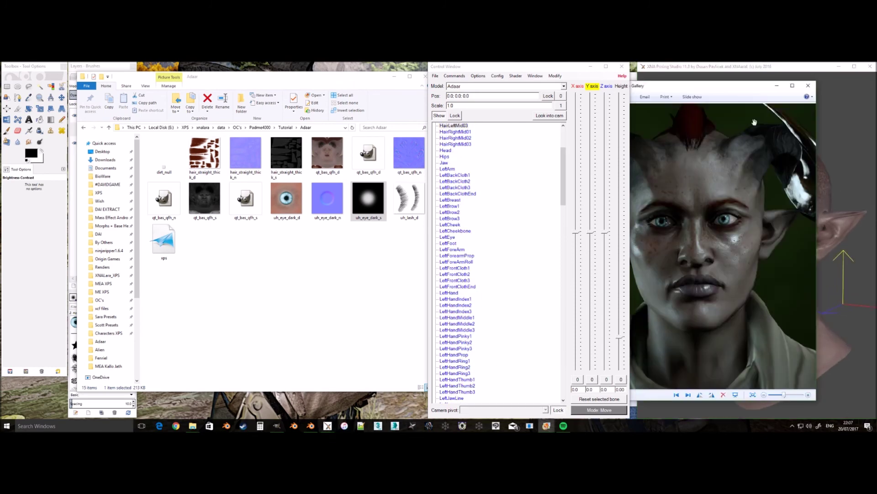
left_click_drag(779, 87, 374, 92)
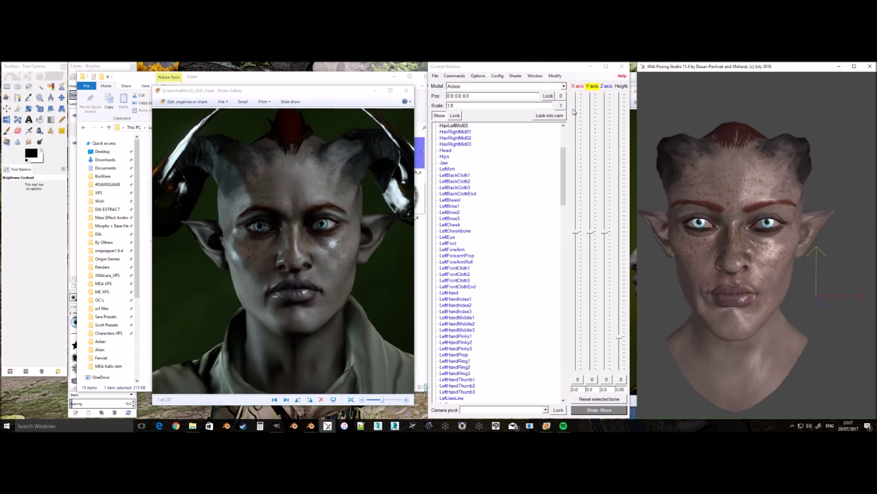
Hide the current head in XPS and load a fresh copy of the xps model from the Adaar folder
left_click(438, 116)
left_click(422, 263)
left_click_drag(164, 241, 754, 251)
Recalculate all normals of the loaded head twice and compare it with the reference screenshot
left_click(555, 76)
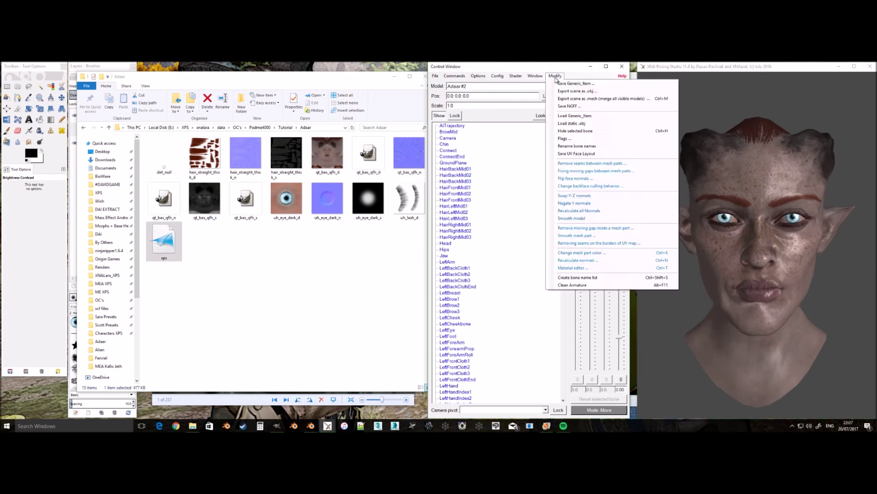
left_click(588, 211)
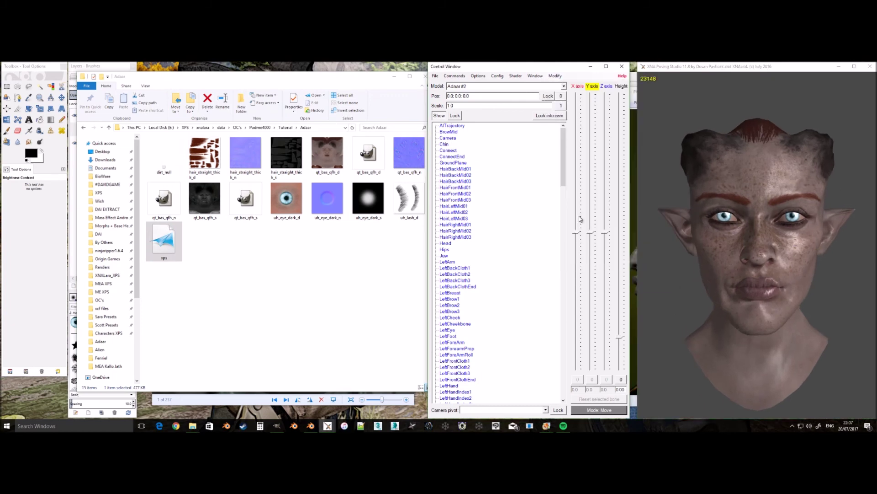
left_click(556, 77)
left_click(583, 211)
left_click(342, 401)
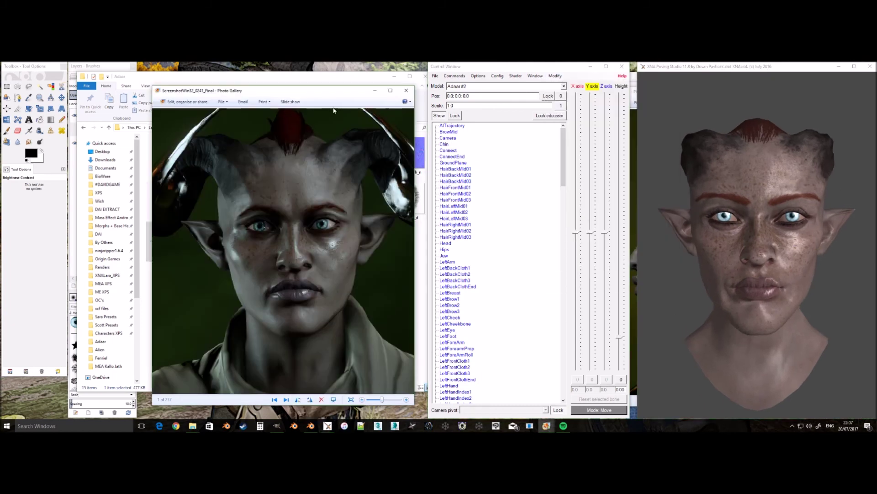
scroll(824, 331, "down", 4)
mouse_move(823, 331)
left_mouse_down()
mouse_move(774, 337)
mouse_move(823, 338)
left_mouse_up()
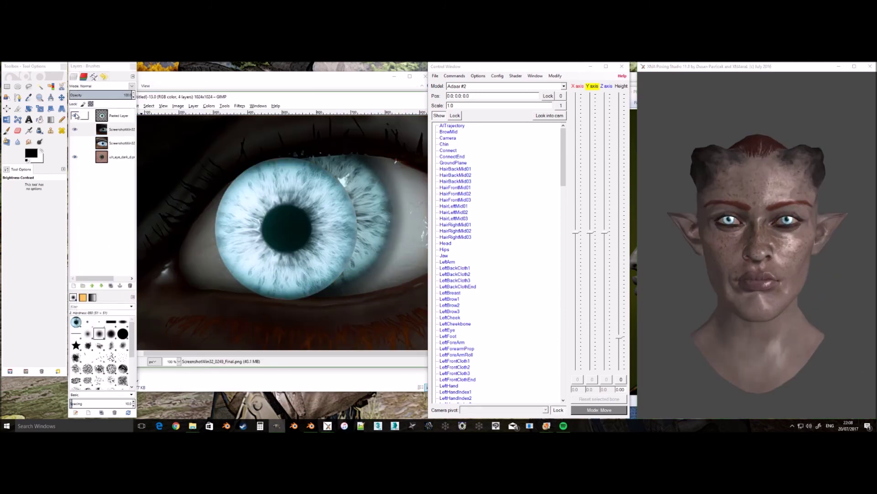
Fit an Ellipse Select of about 412 × 411 pixels to the original iris and copy that area from the new eye screenshot
left_click(75, 115)
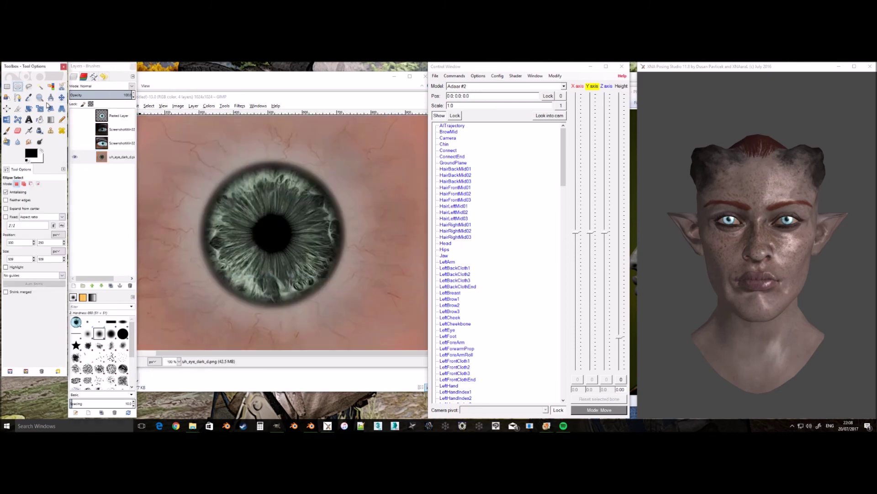
left_click_drag(202, 163, 342, 304)
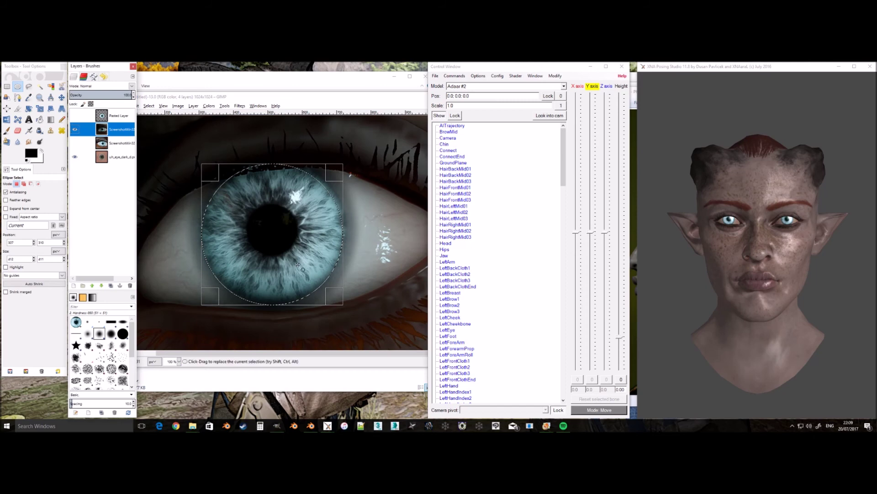
key("ctrl+c")
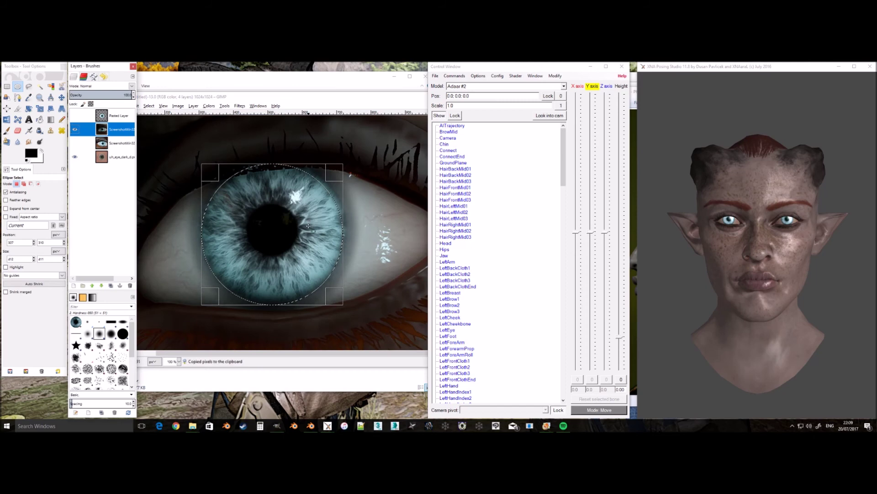
Paste the iris as a new layer, duplicate it, and flip the copy vertically
key("ctrl+v")
key("shift+ctrl+n")
right_click(117, 120)
left_click(132, 158)
left_click(7, 119)
left_click(237, 214)
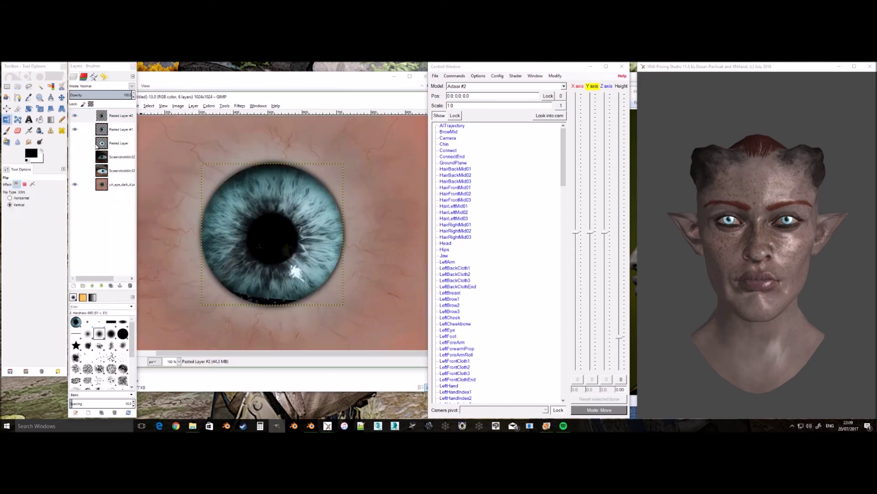
Erase the lower part of the flipped copy with its highlight and dark edge, and re-export the eye texture
left_click(17, 131)
mouse_move(270, 303)
left_mouse_down()
mouse_move(308, 303)
mouse_move(204, 229)
mouse_move(364, 277)
left_mouse_up()
key("ctrl+e")
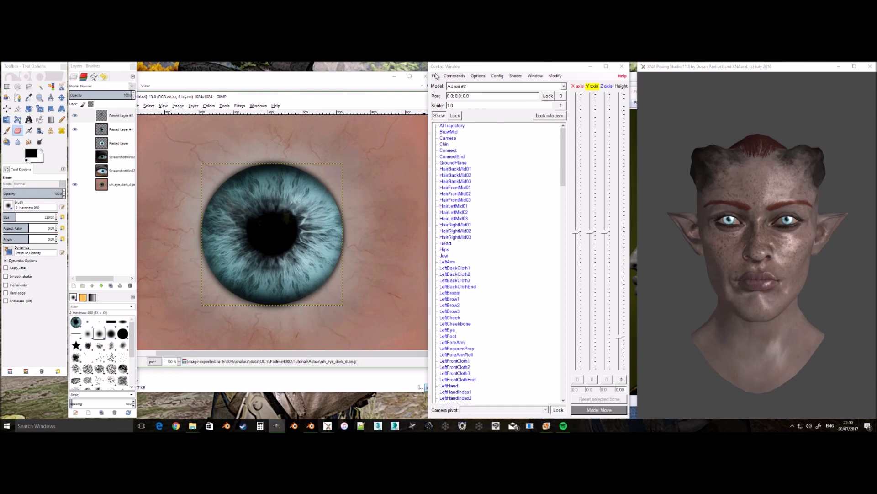
Reload the textures in XPS and inspect the new iris on the head's eyes
left_click(507, 156)
mouse_move(689, 249)
left_mouse_down()
mouse_move(679, 255)
mouse_move(690, 254)
left_mouse_up()
scroll(693, 249, "up", 5)
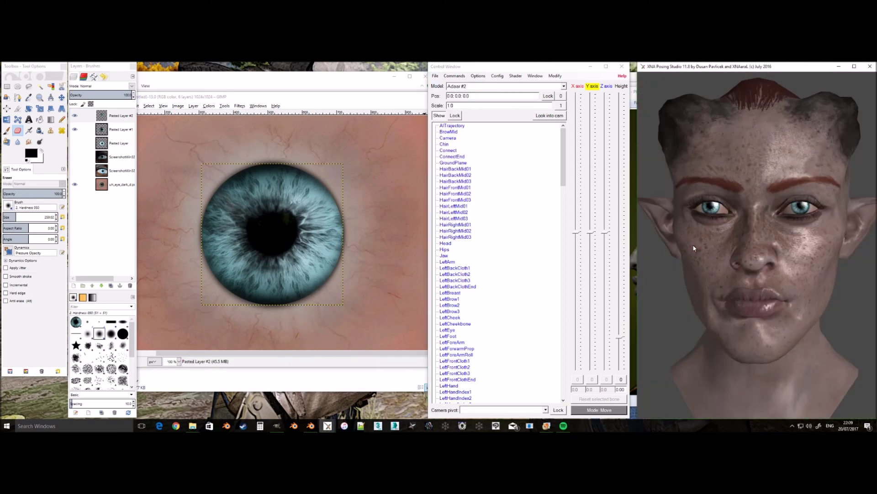
Merge the erased flipped copy down onto the pasted iris layer in GIMP
left_click(267, 294)
right_click(112, 115)
left_click(130, 166)
Duplicate the merged iris layer and flip the copy
right_click(107, 119)
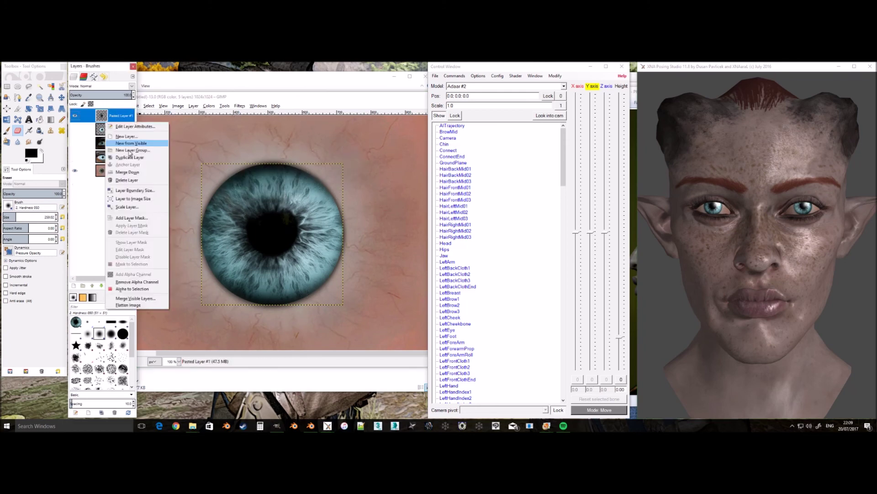
left_click(130, 158)
left_click(7, 120)
left_click(285, 225)
left_click(10, 198)
Erase the unneeded parts of the new flipped copy to even out the iris, and re-export the eye texture
key("shift+e")
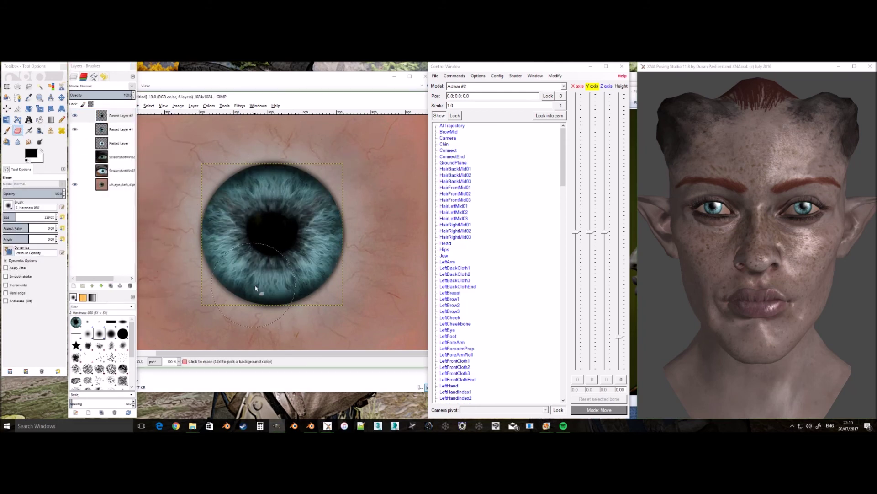
key("ctrl+e")
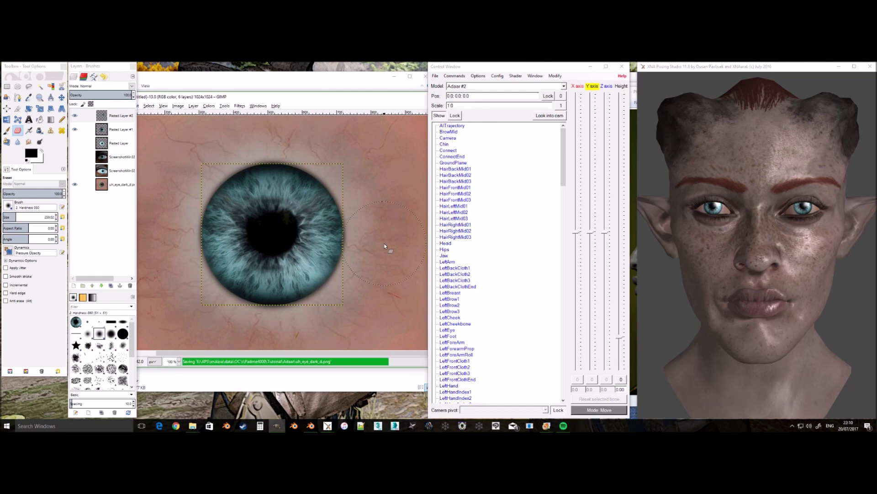
left_click(730, 284)
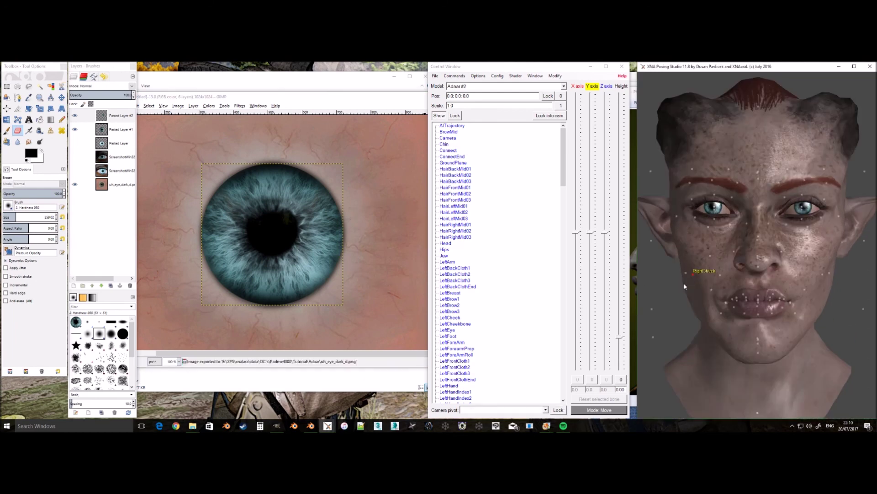
Merge the flipped copy down and clean the faint marks out of the pupil with the Clone tool
right_click(103, 117)
left_click(123, 172)
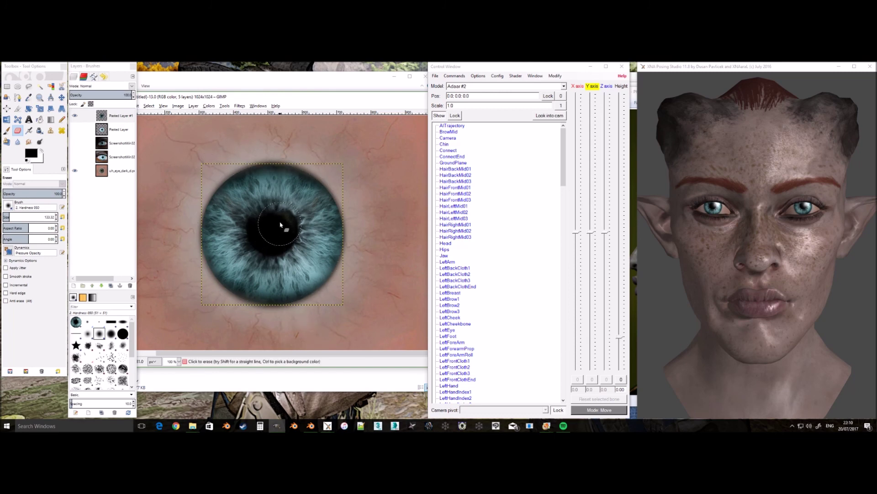
key("c")
key("shift+e")
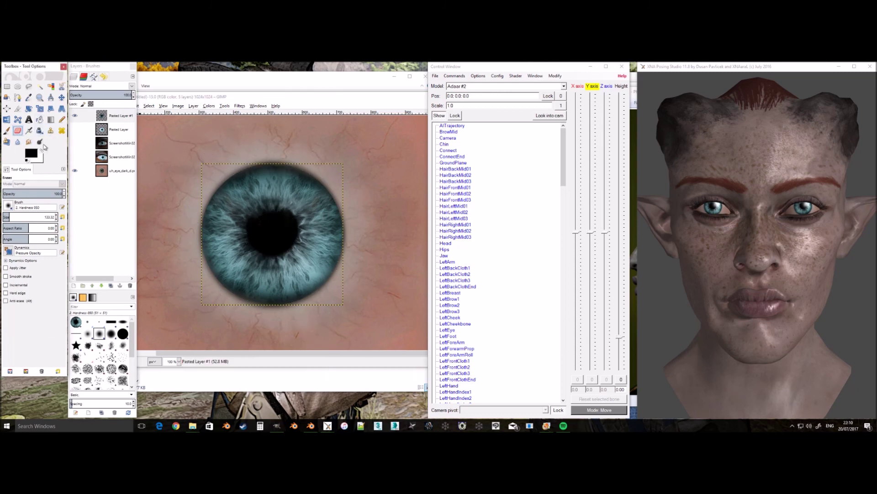
Re-export the cleaned eye texture and reload the textures in XPS
key("ctrl+e")
left_click(473, 110)
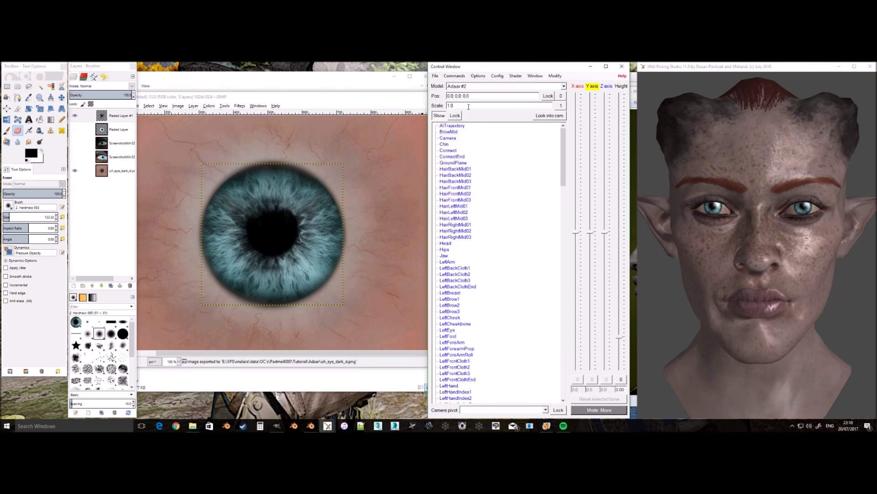
left_click(436, 77)
left_click(457, 106)
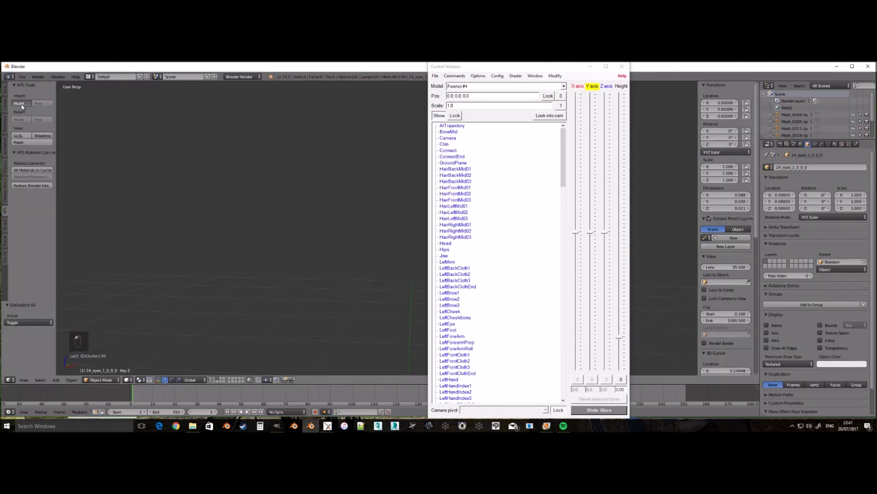
Switch to Blender and import the XPS head model file xps.xps
left_click(21, 105)
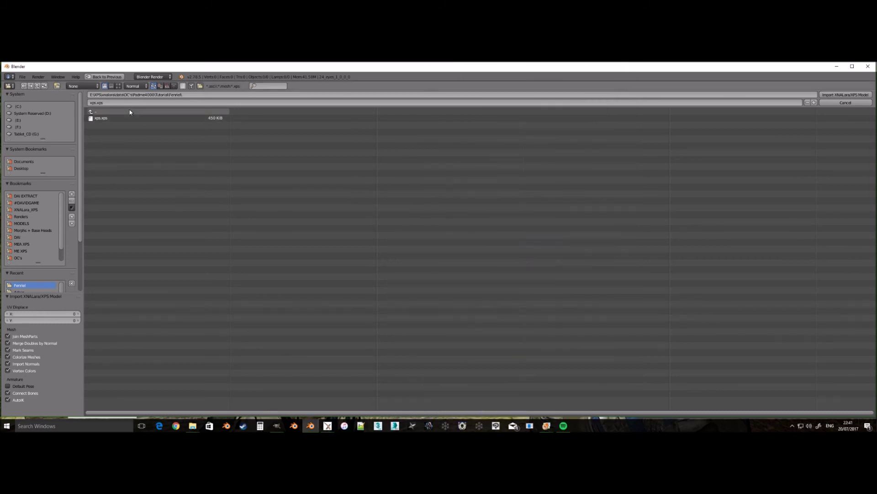
double_click(120, 125)
left_click(119, 118)
key("Return")
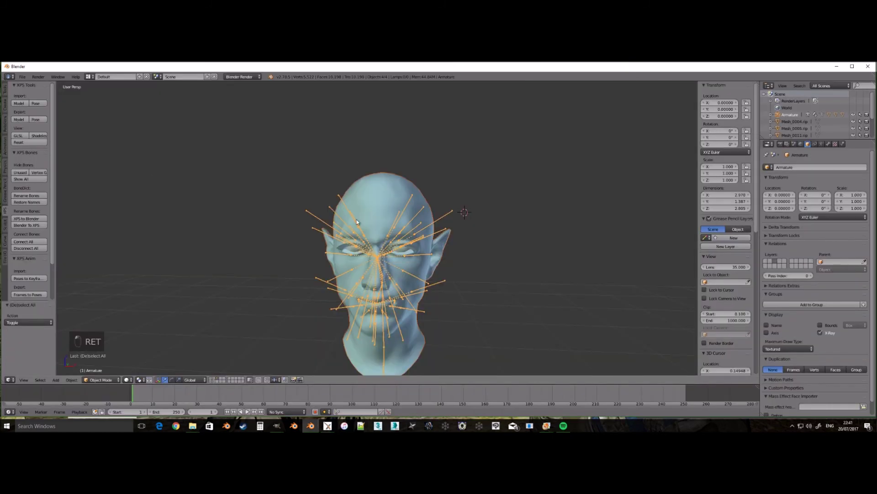
Hide the armature, put the head mesh into Sculpt Mode and choose the Smooth brush
key("h")
right_click(412, 210)
left_click(114, 379)
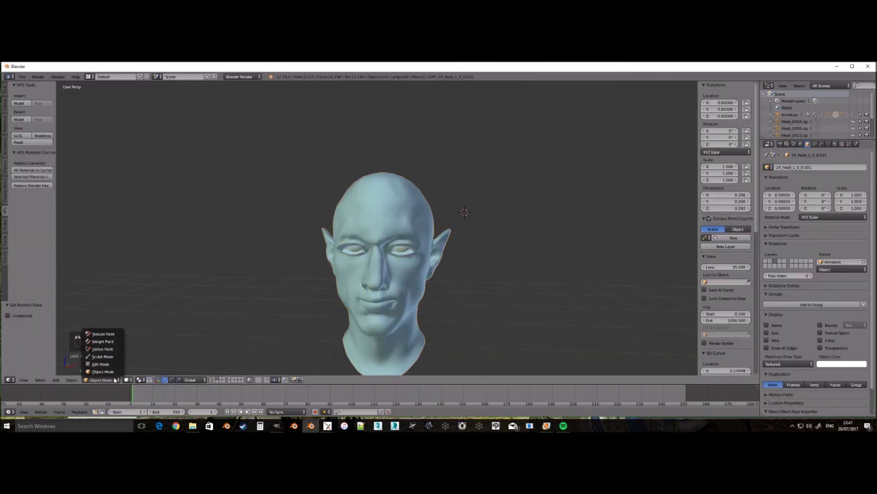
left_click(108, 357)
middle_click_drag(512, 261, 464, 255)
left_click(33, 113)
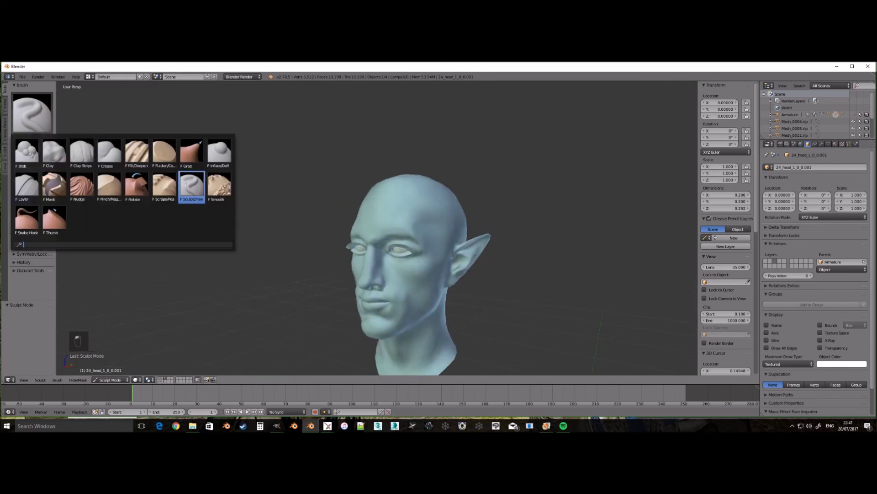
left_click(217, 188)
Compare the head's side profile with the side-view reference screenshot in Photo Gallery
middle_click_drag(370, 247, 499, 216)
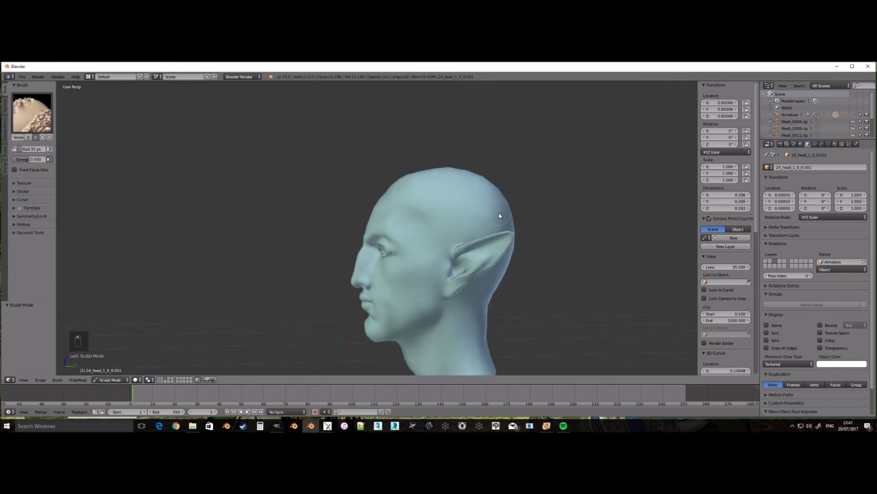
mouse_move(547, 426)
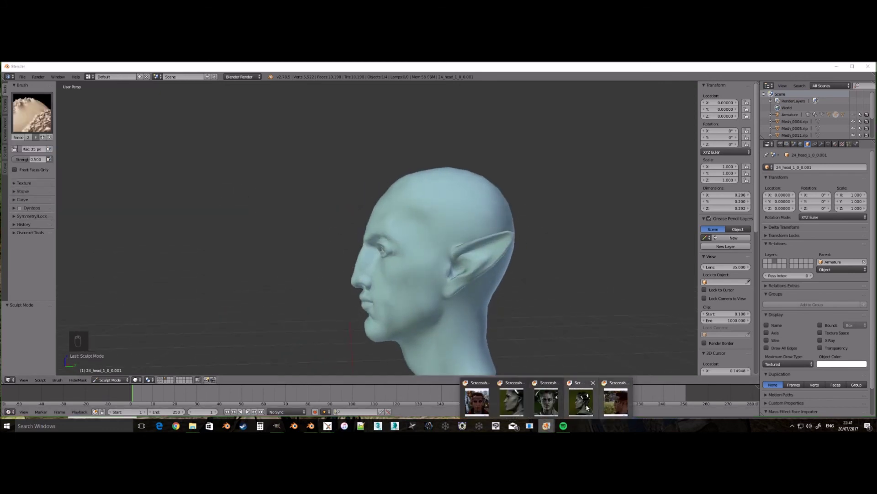
left_click(615, 401)
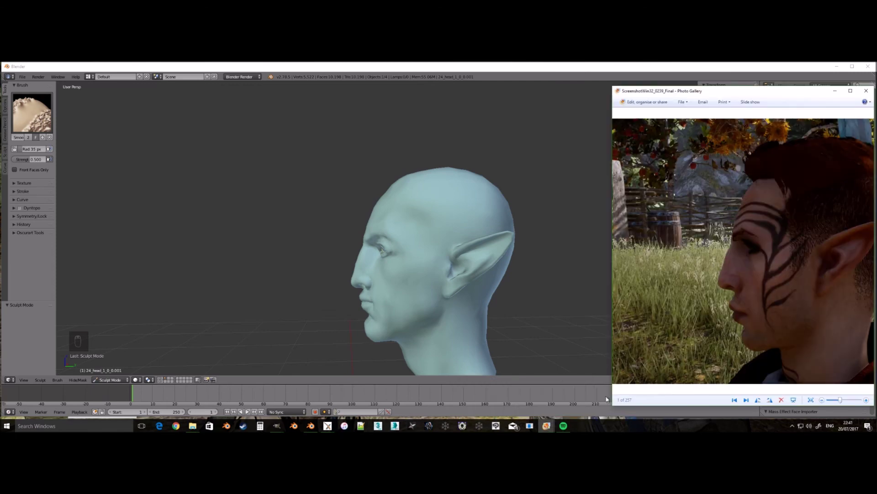
left_click(361, 248)
middle_click_drag(618, 307, 656, 304)
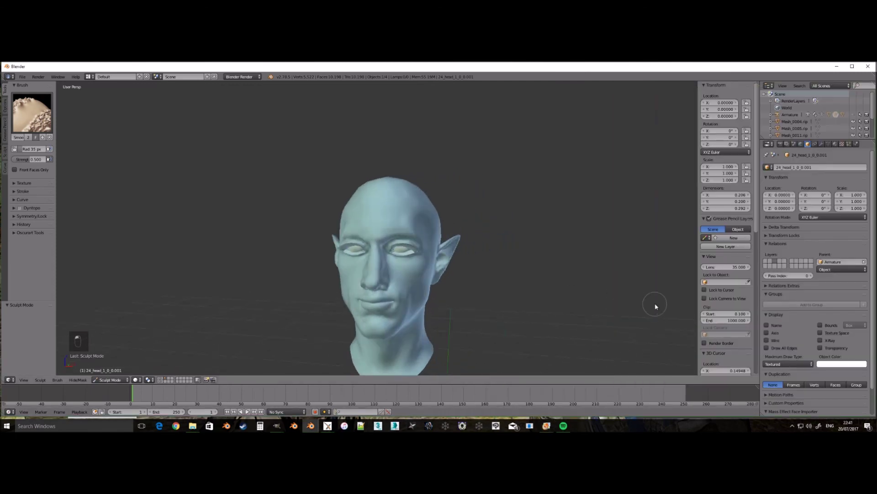
Undo the last sculpt stroke and inspect the head from below and around the eyes
key("ctrl+z")
middle_click_drag(525, 319, 491, 272)
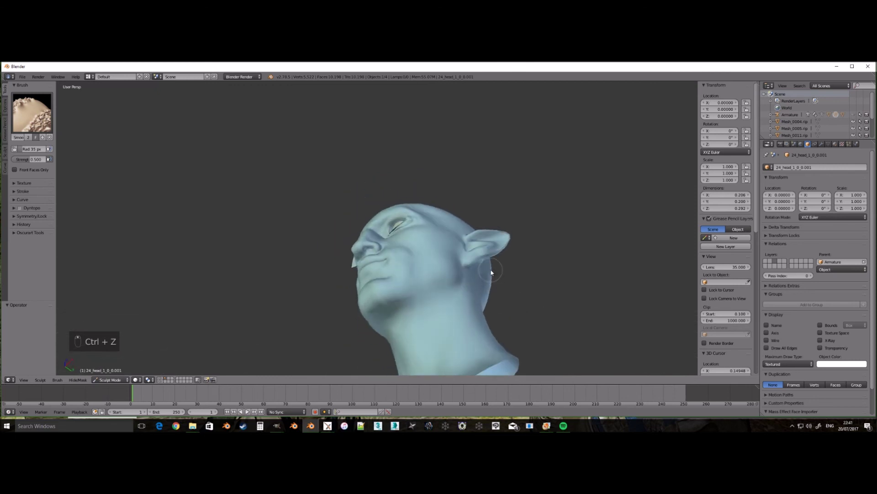
middle_click_drag(385, 305, 397, 275)
scroll(454, 320, "up", 4)
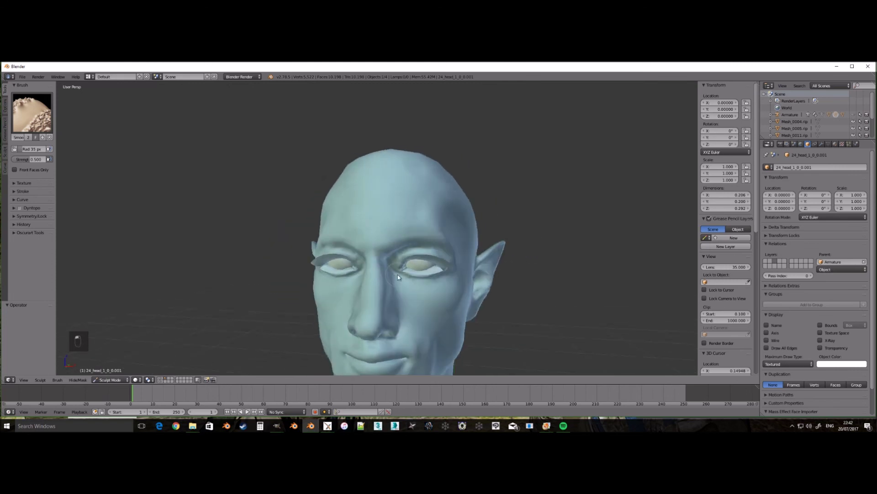
Switch the viewport shading to Texture and check the head from the front and the side
left_click(136, 380)
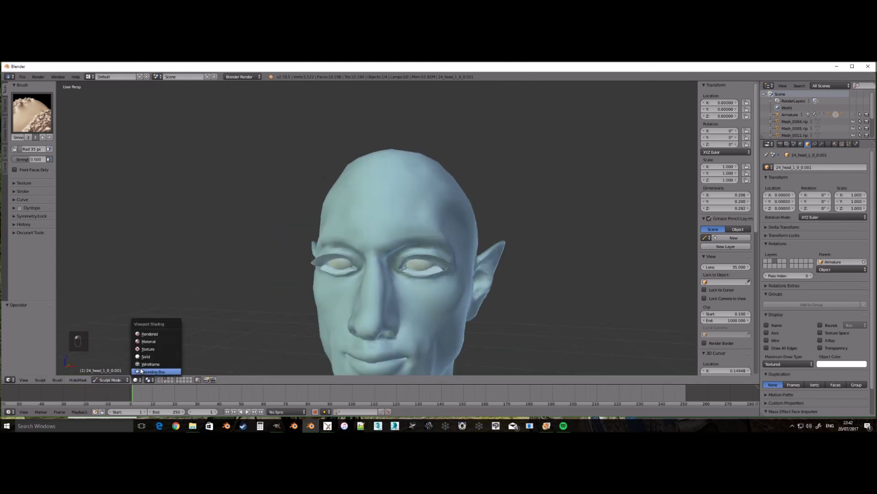
left_click(156, 348)
middle_click_drag(514, 282, 426, 271)
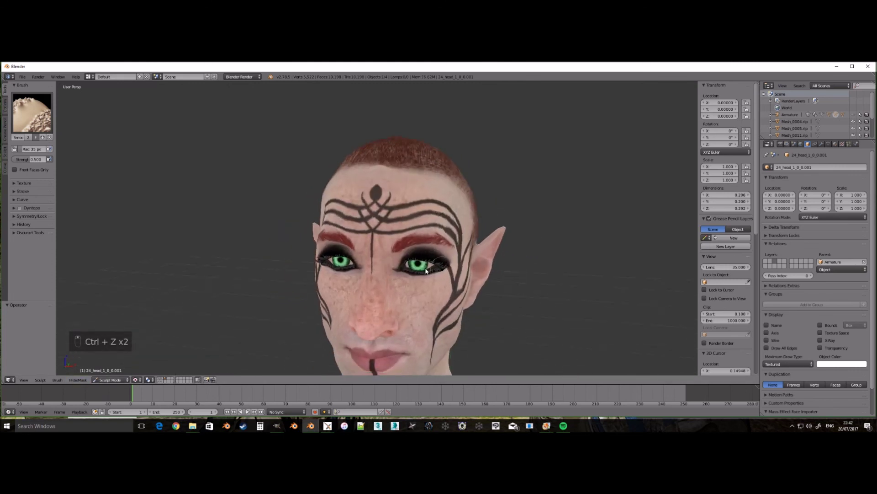
middle_click_drag(473, 288, 481, 259)
mouse_move(395, 245)
middle_mouse_down()
mouse_move(462, 259)
mouse_move(402, 248)
middle_mouse_up()
middle_click_drag(492, 264, 379, 259)
scroll(301, 267, "down", 3)
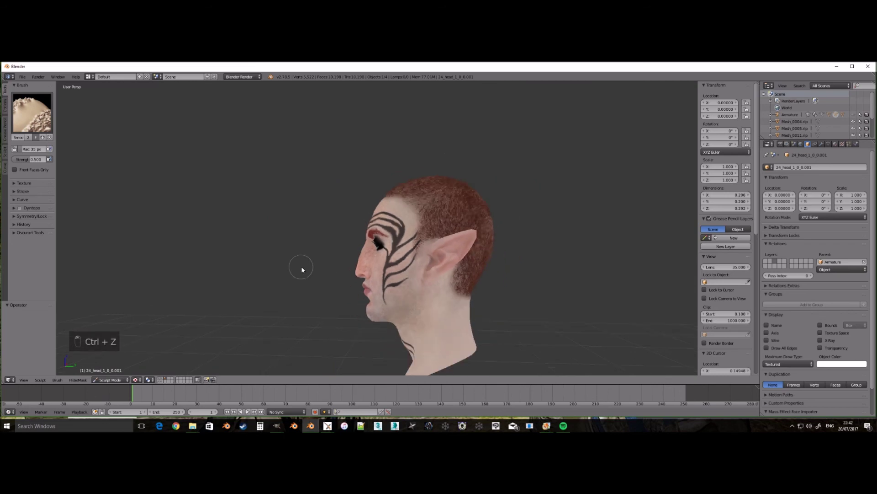
middle_click_drag(303, 268, 402, 270)
Return to Object Mode and unhide the armature
left_click(132, 380)
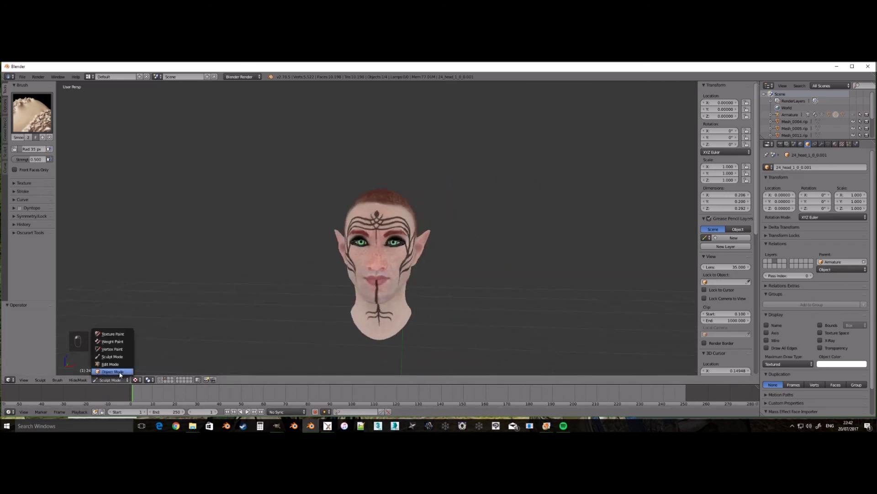
left_click(109, 368)
key("alt+h")
key("a")
key("a")
Remove the double vertices from the head mesh
right_click(374, 197)
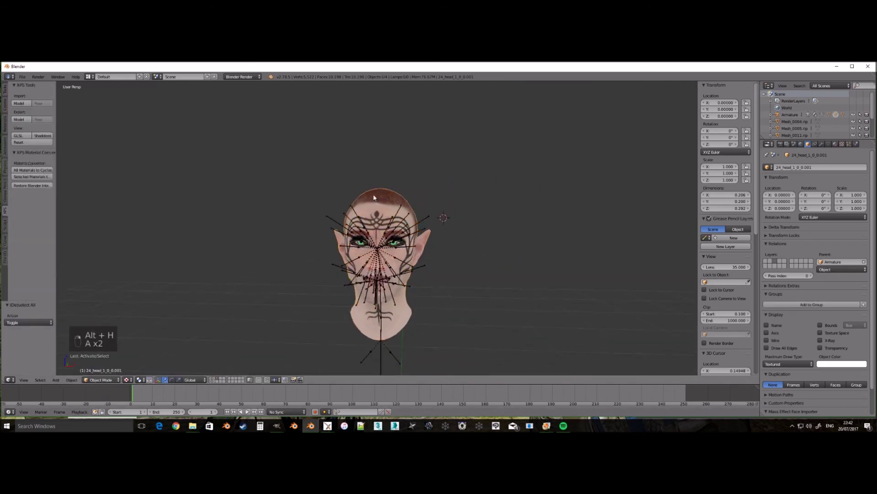
key("Tab")
left_click(41, 299)
key("Tab")
Select all head meshes together with the armature and export them as an XPS model
key("a")
key("a")
key("a")
key("a")
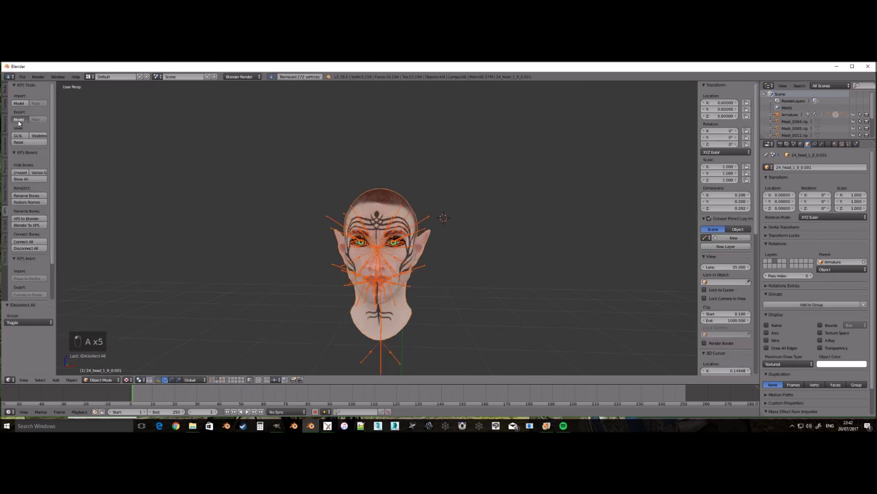
left_click(19, 119)
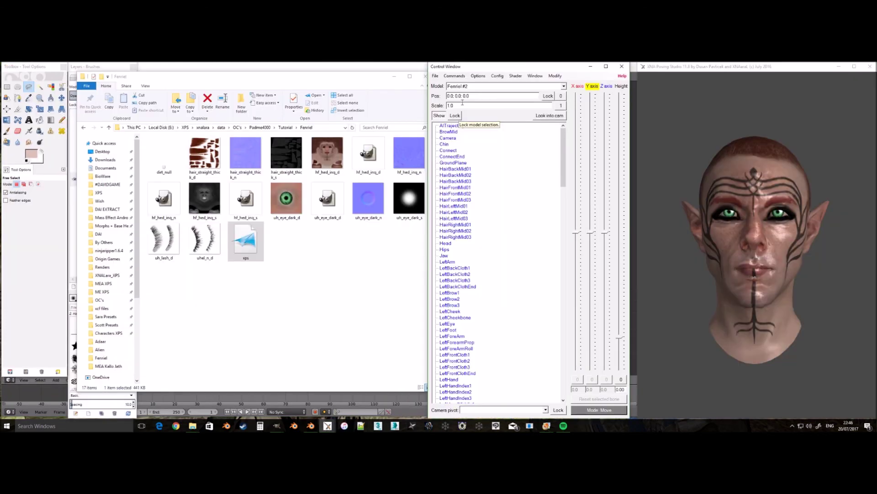
Switch to XPS, hide head model #2 and show head model #6 in its place
left_click(455, 88)
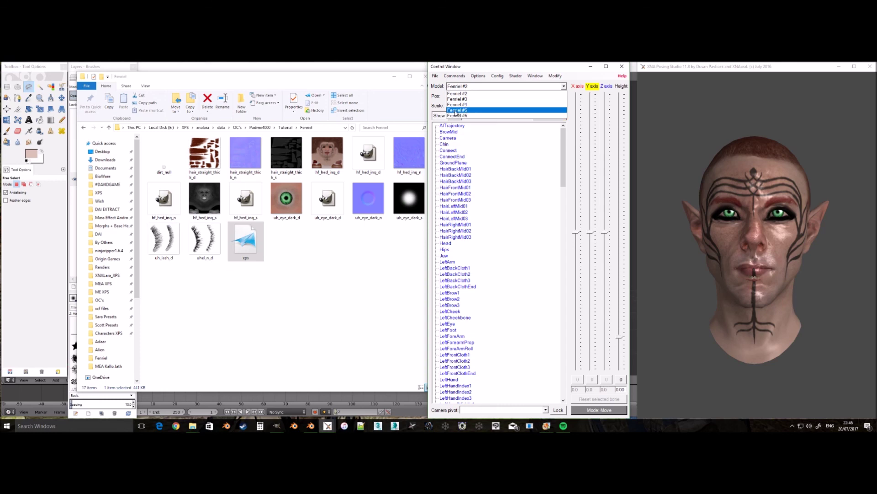
left_click(442, 117)
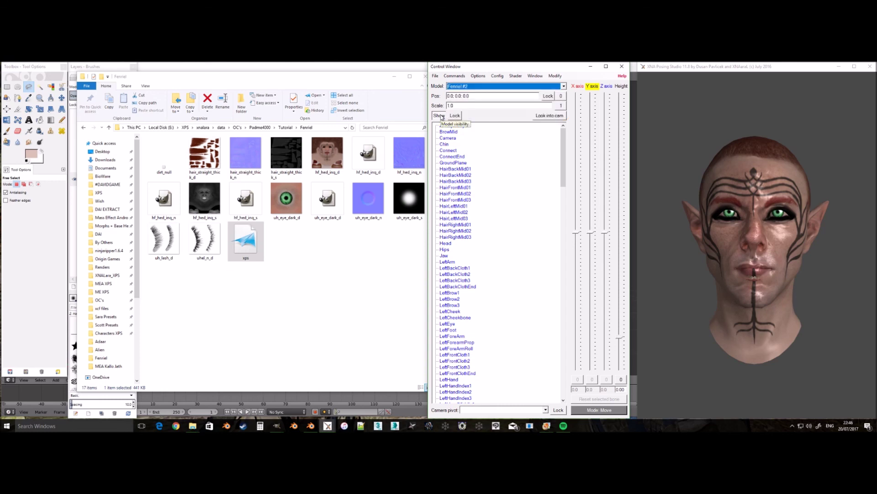
left_click(440, 117)
left_click(465, 87)
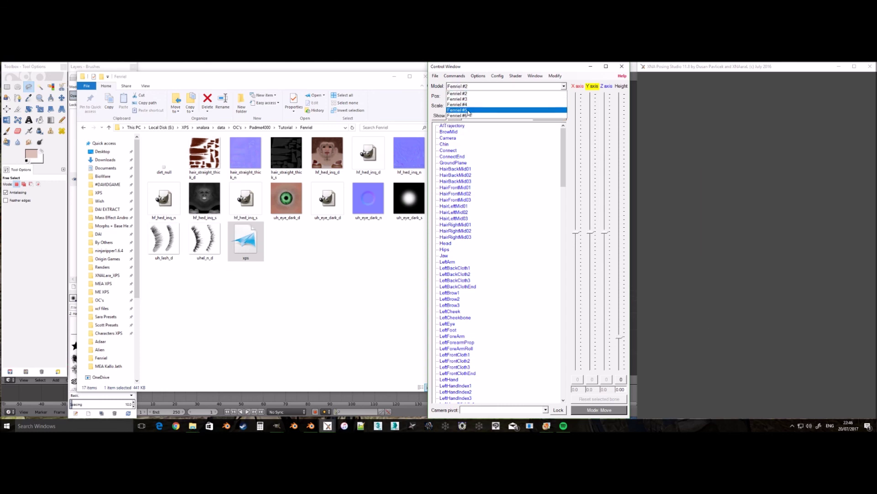
left_click(459, 115)
left_click(440, 116)
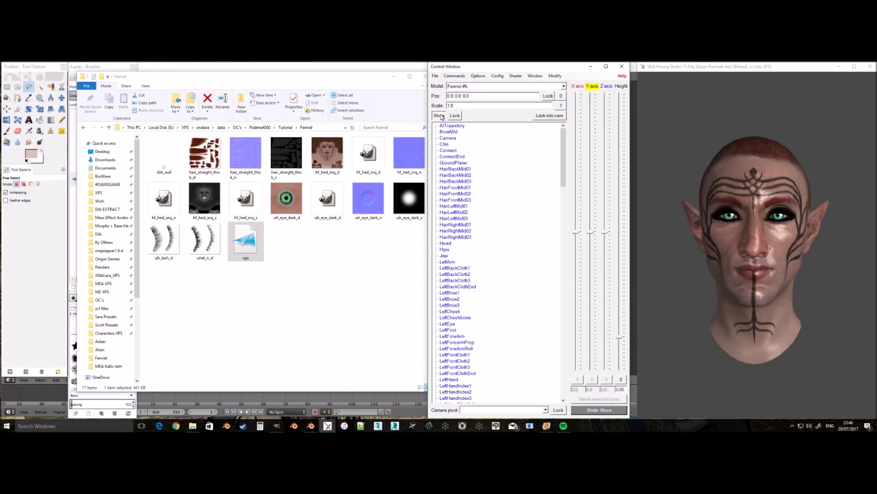